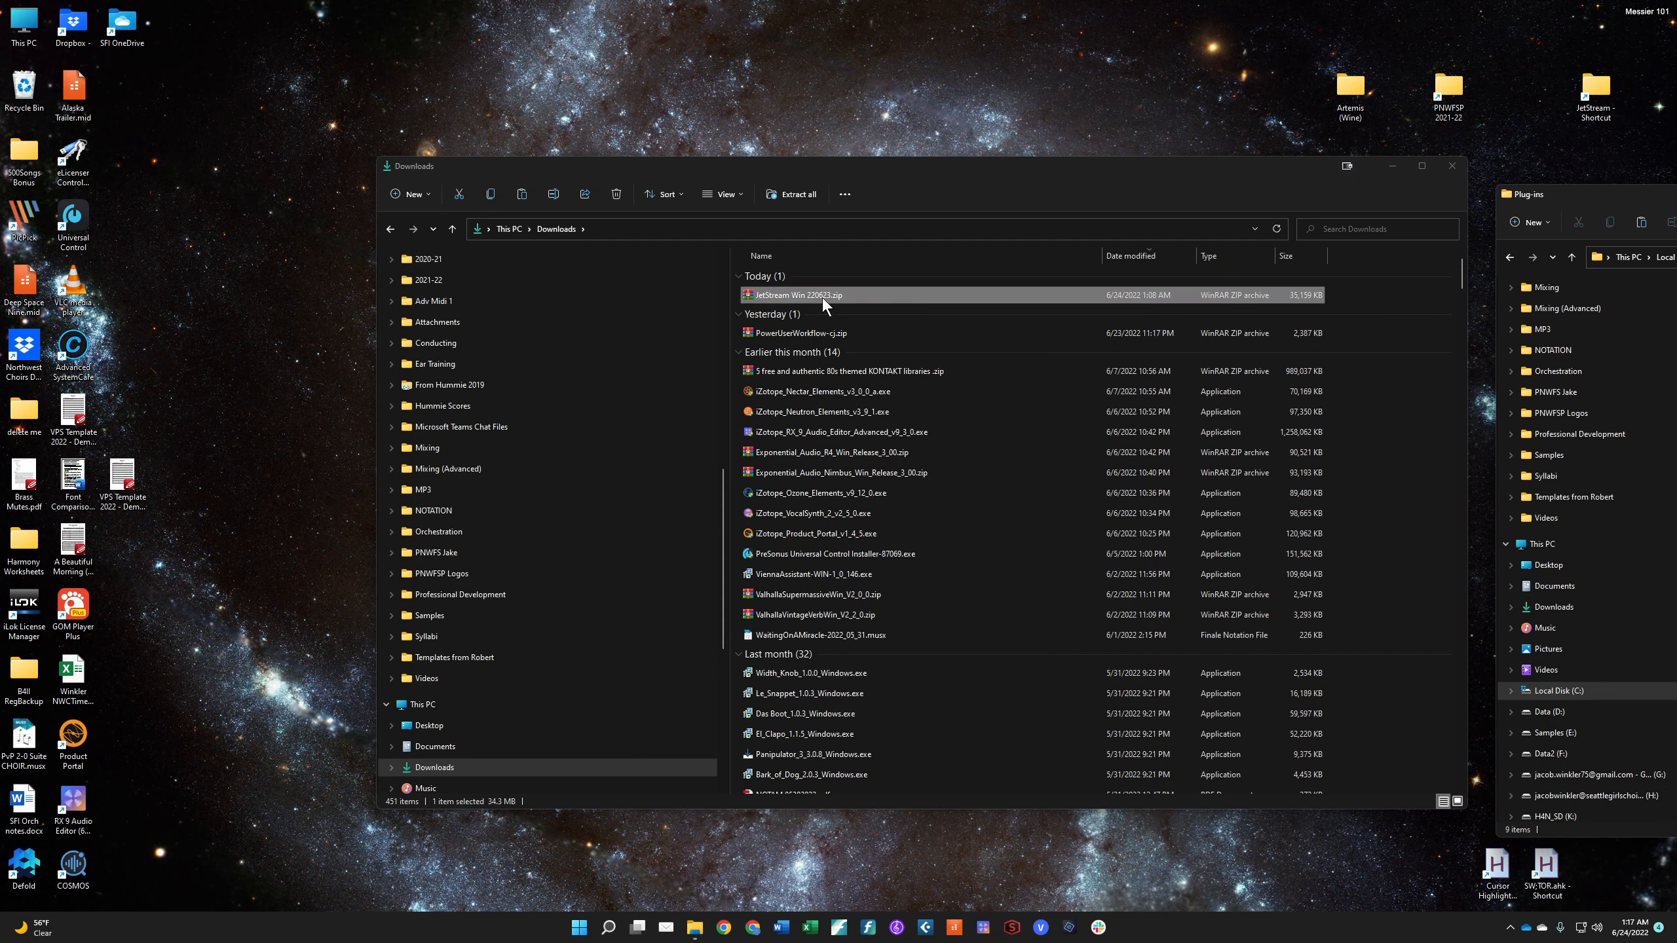
Extract JetStream Win 220623.zip to its own folder inside Downloads and close the archive.
{"action": "double_click", "coordinate": [862, 293]}
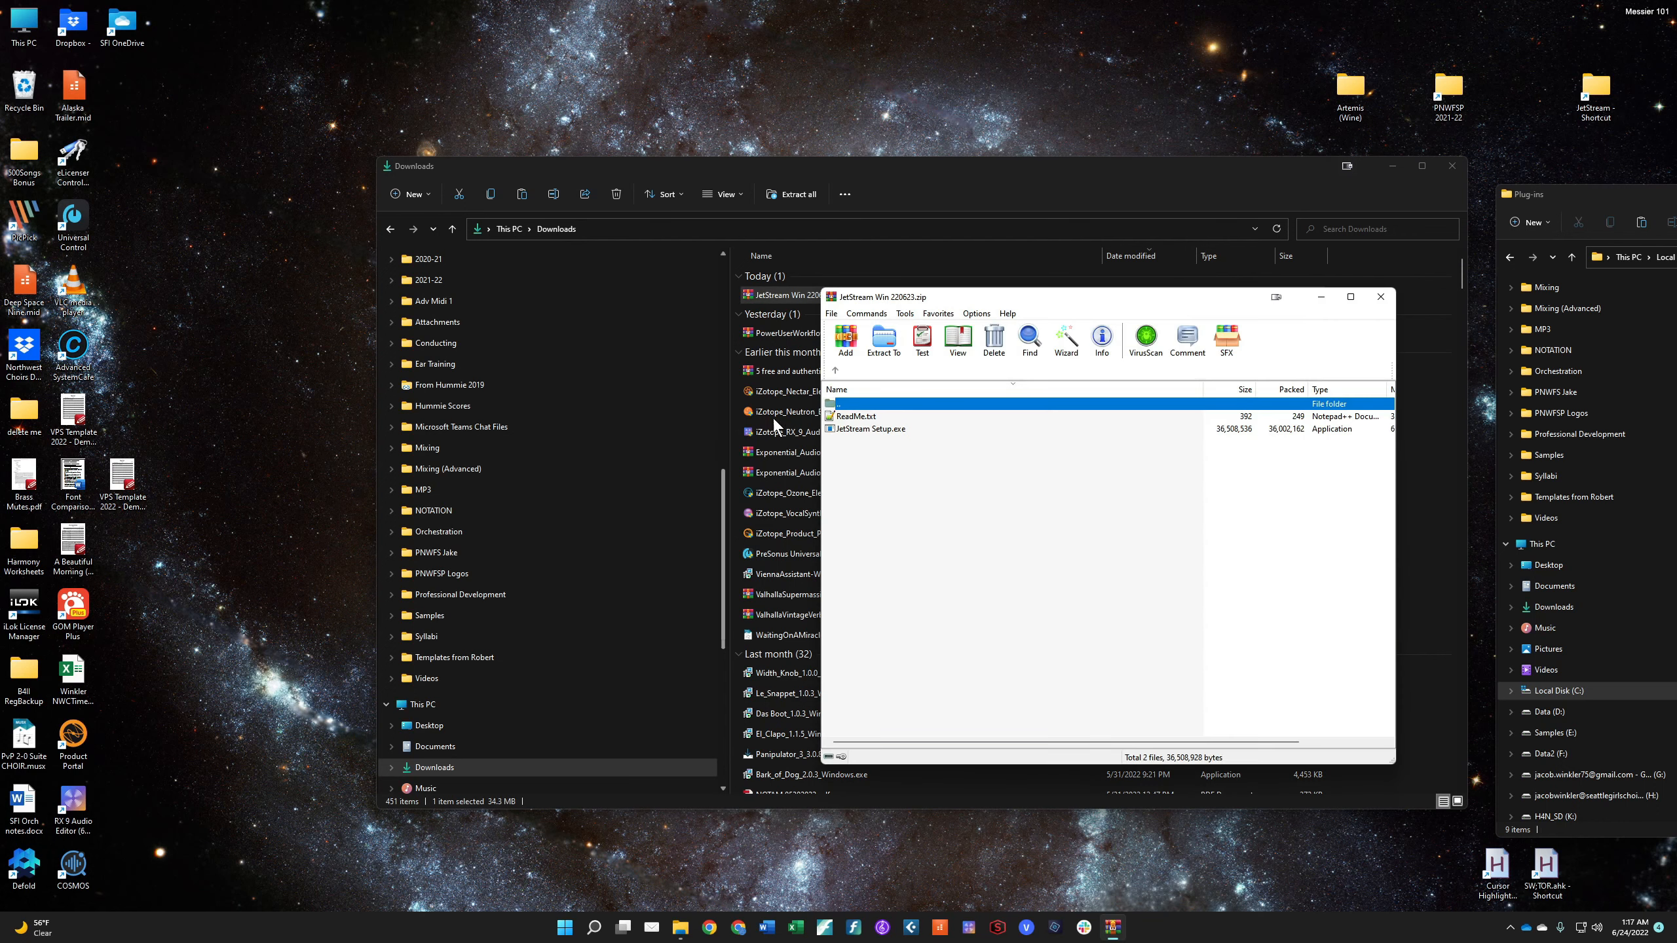
{"action": "left_click", "coordinate": [884, 348]}
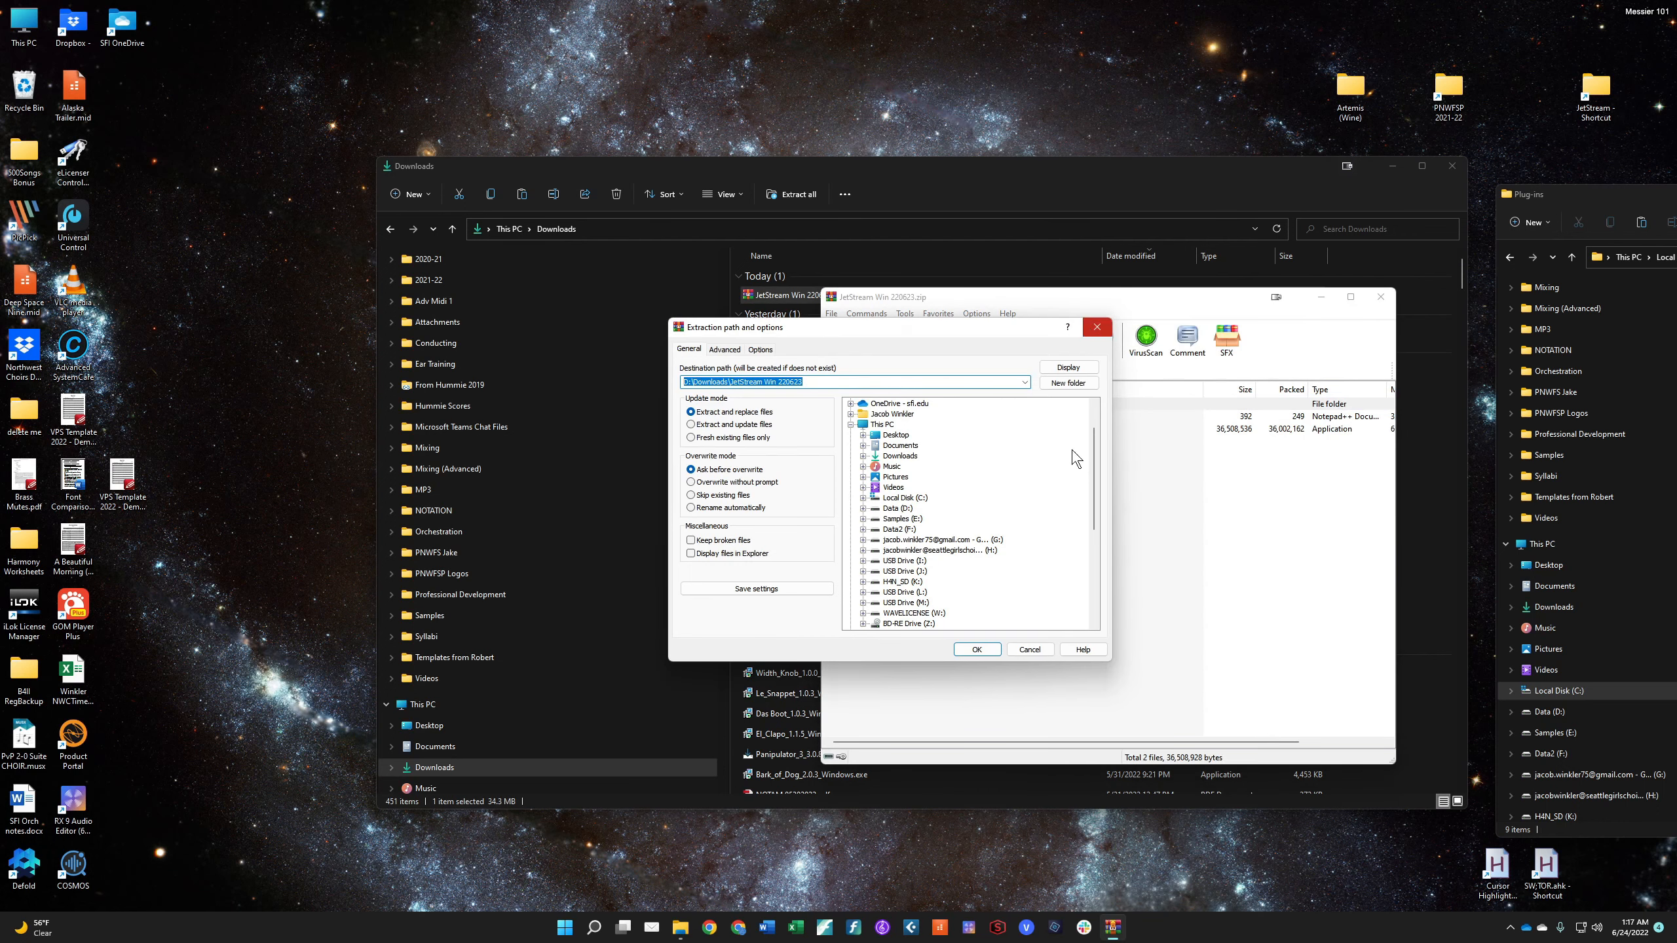
{"action": "left_click", "coordinate": [978, 649]}
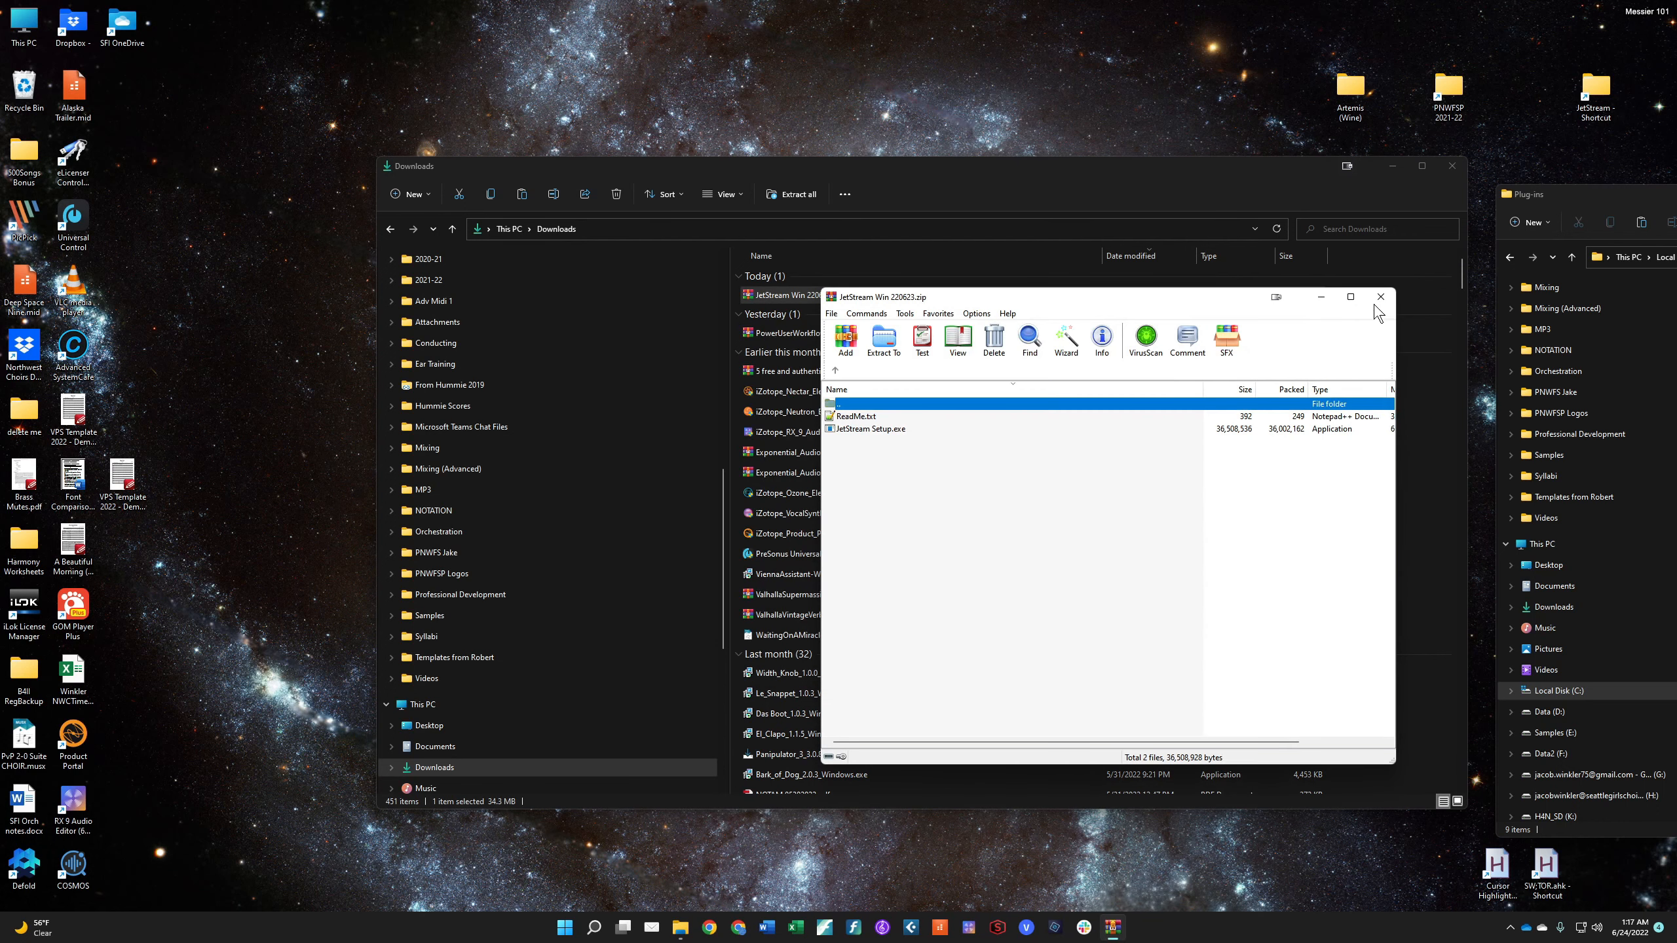
{"action": "left_click", "coordinate": [1379, 298]}
Run JetStream Setup.exe from the extracted folder and complete the installation with the default Finale plug-ins location.
{"action": "double_click", "coordinate": [844, 315]}
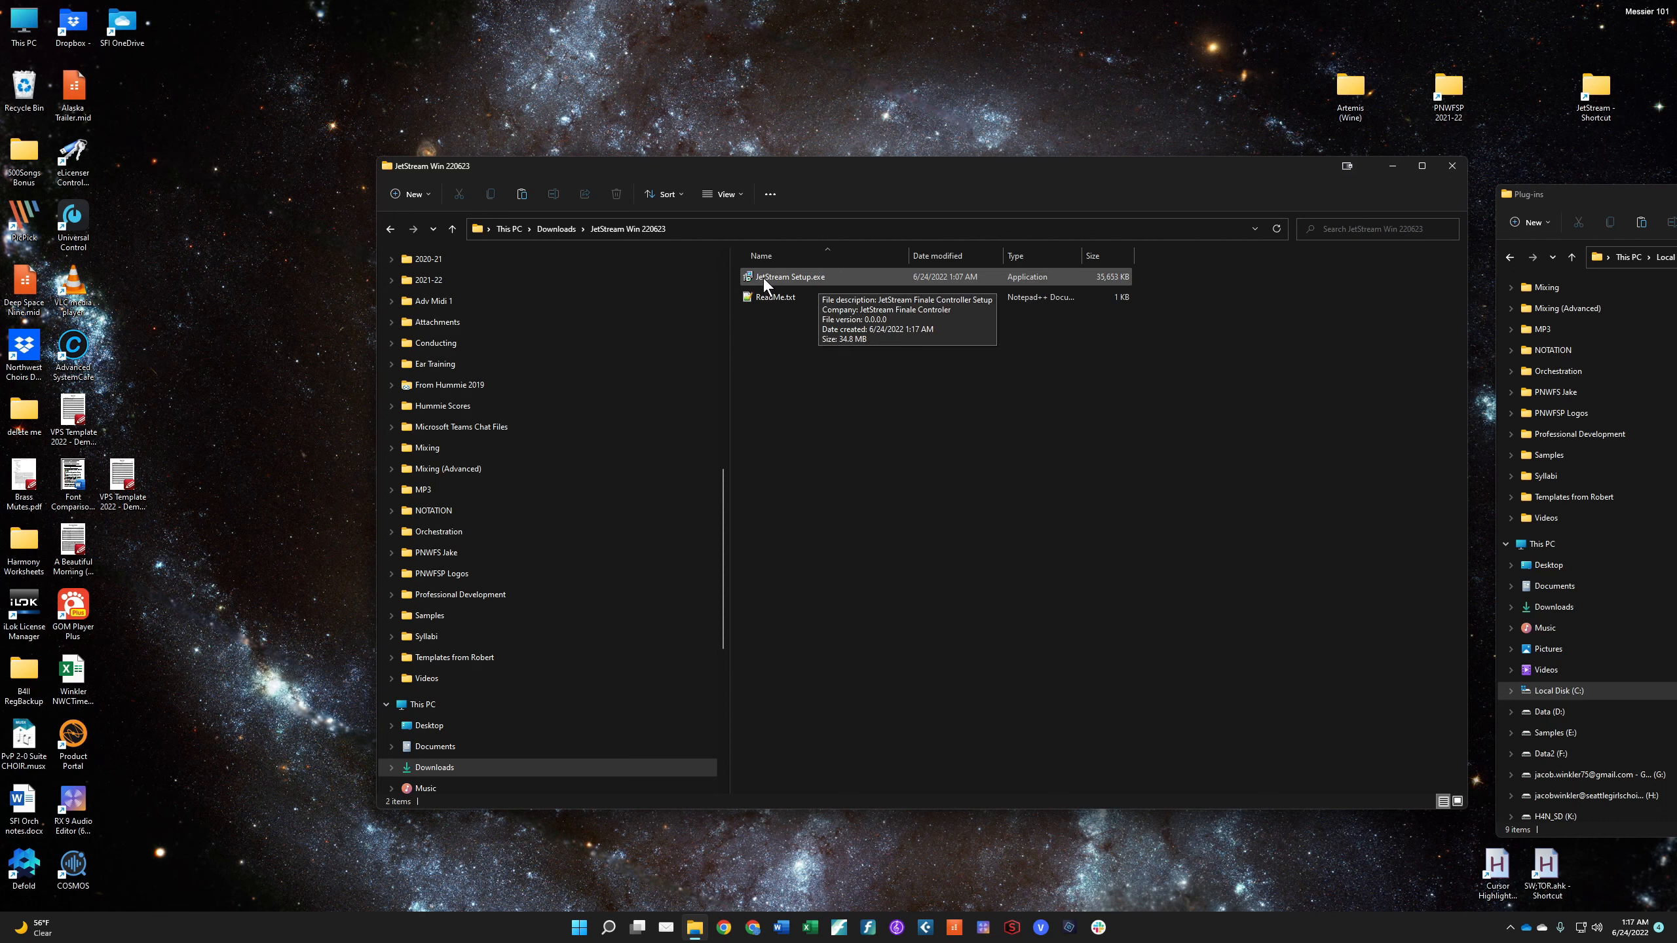
{"action": "double_click", "coordinate": [839, 276]}
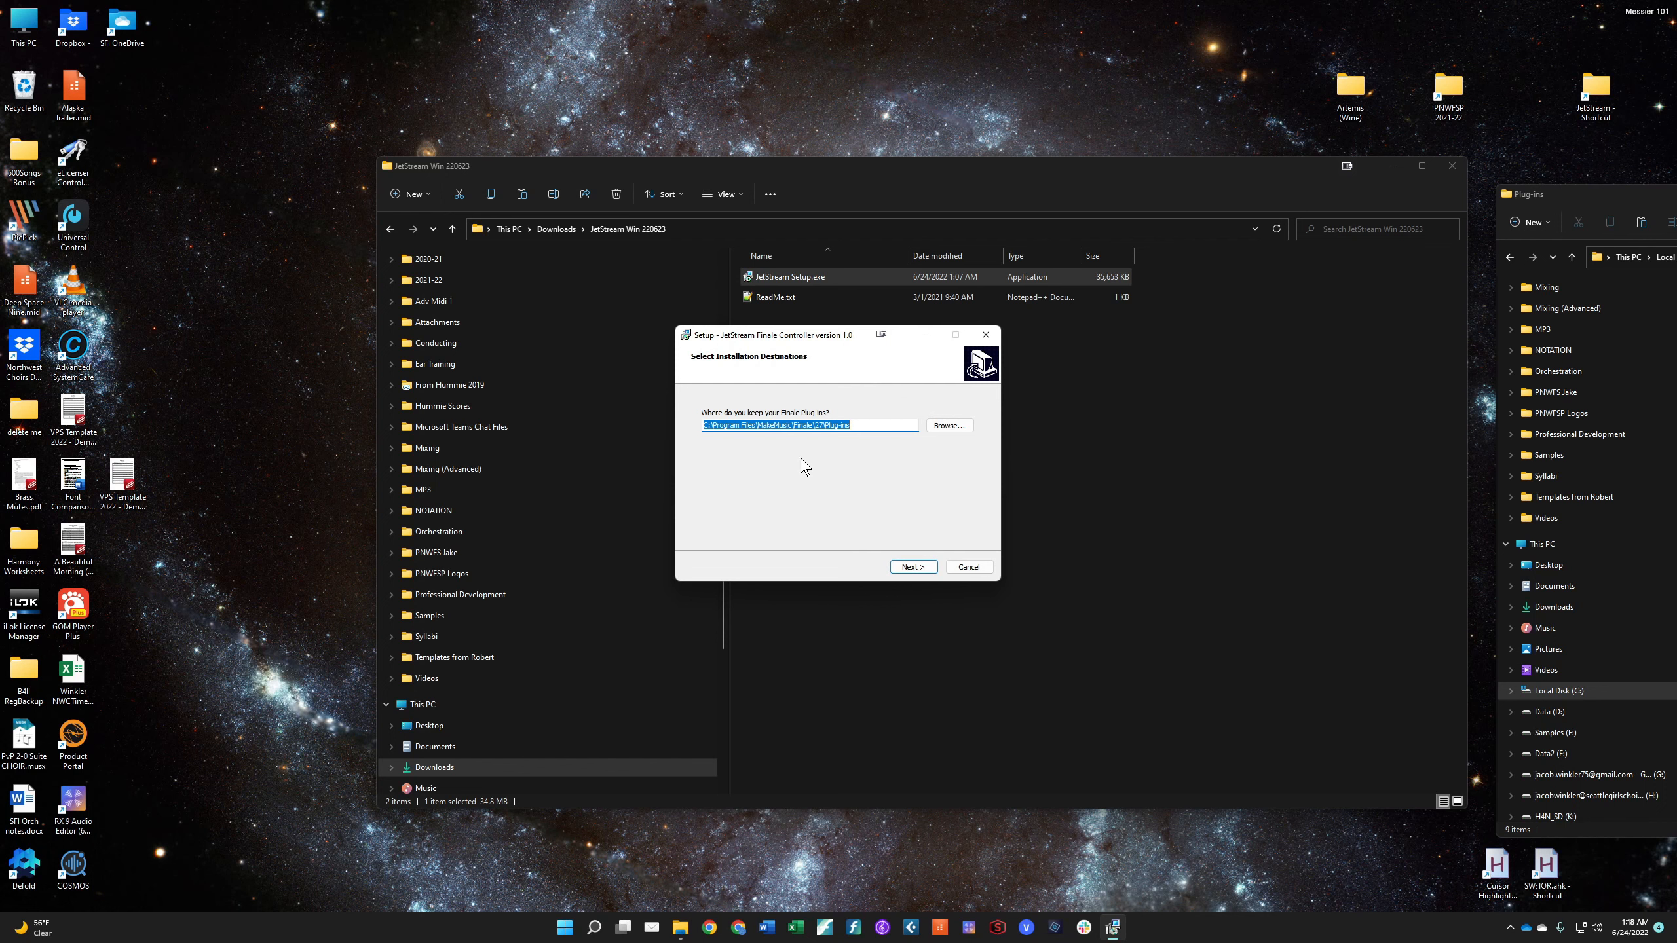
{"action": "left_click", "coordinate": [914, 566]}
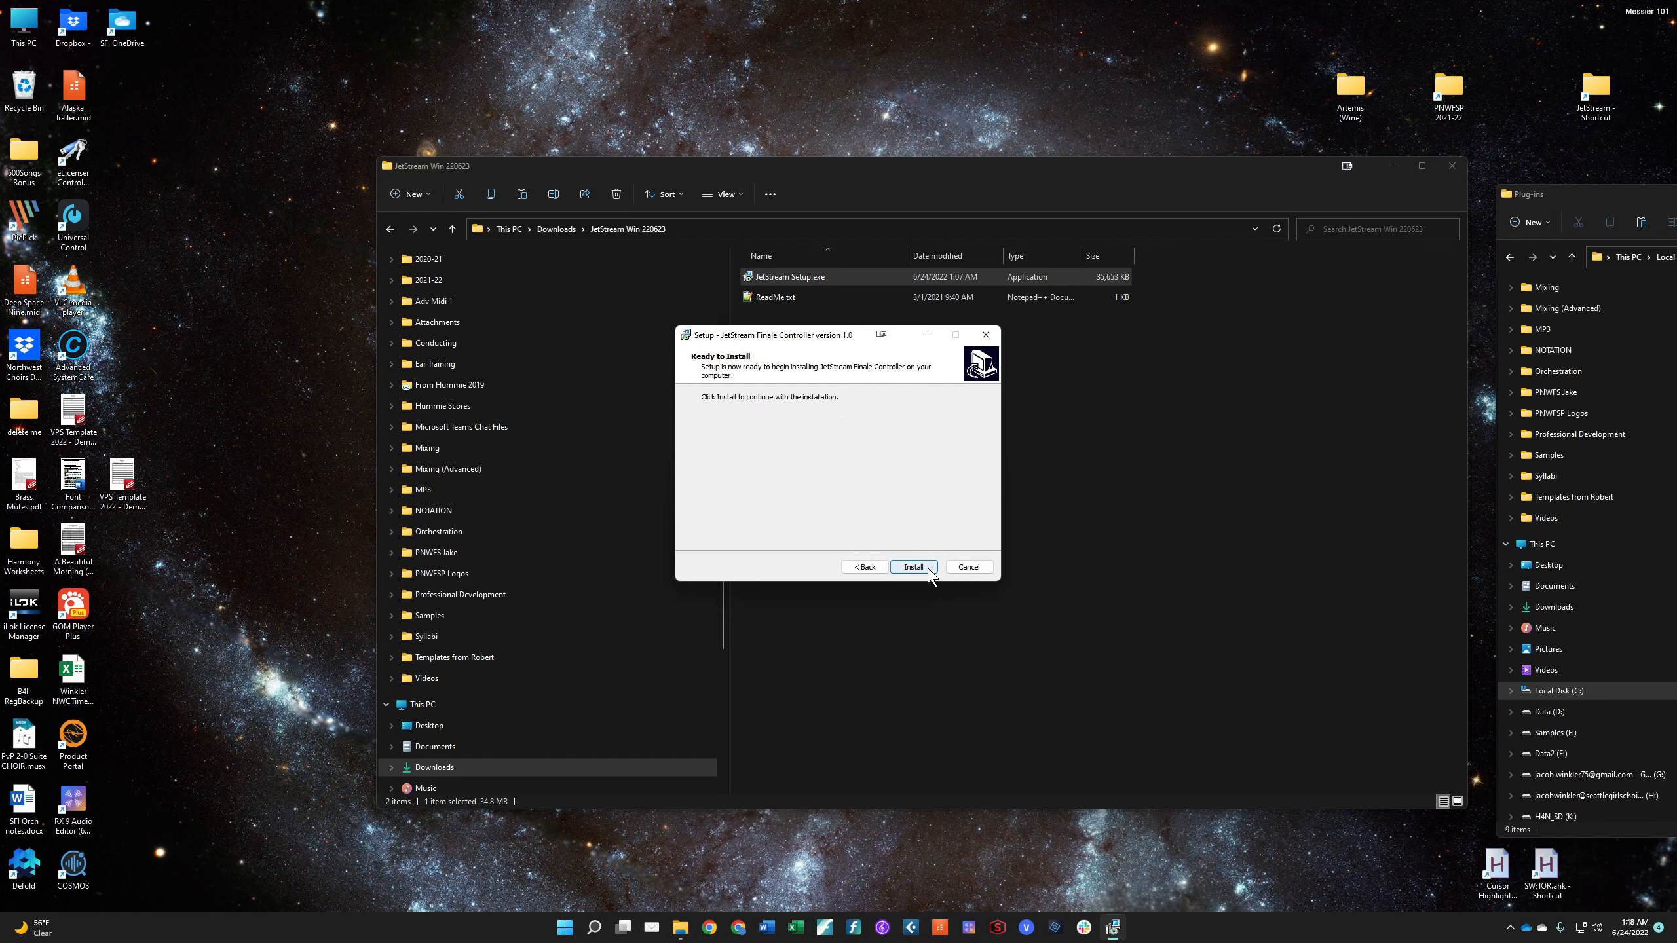
{"action": "left_click", "coordinate": [927, 569]}
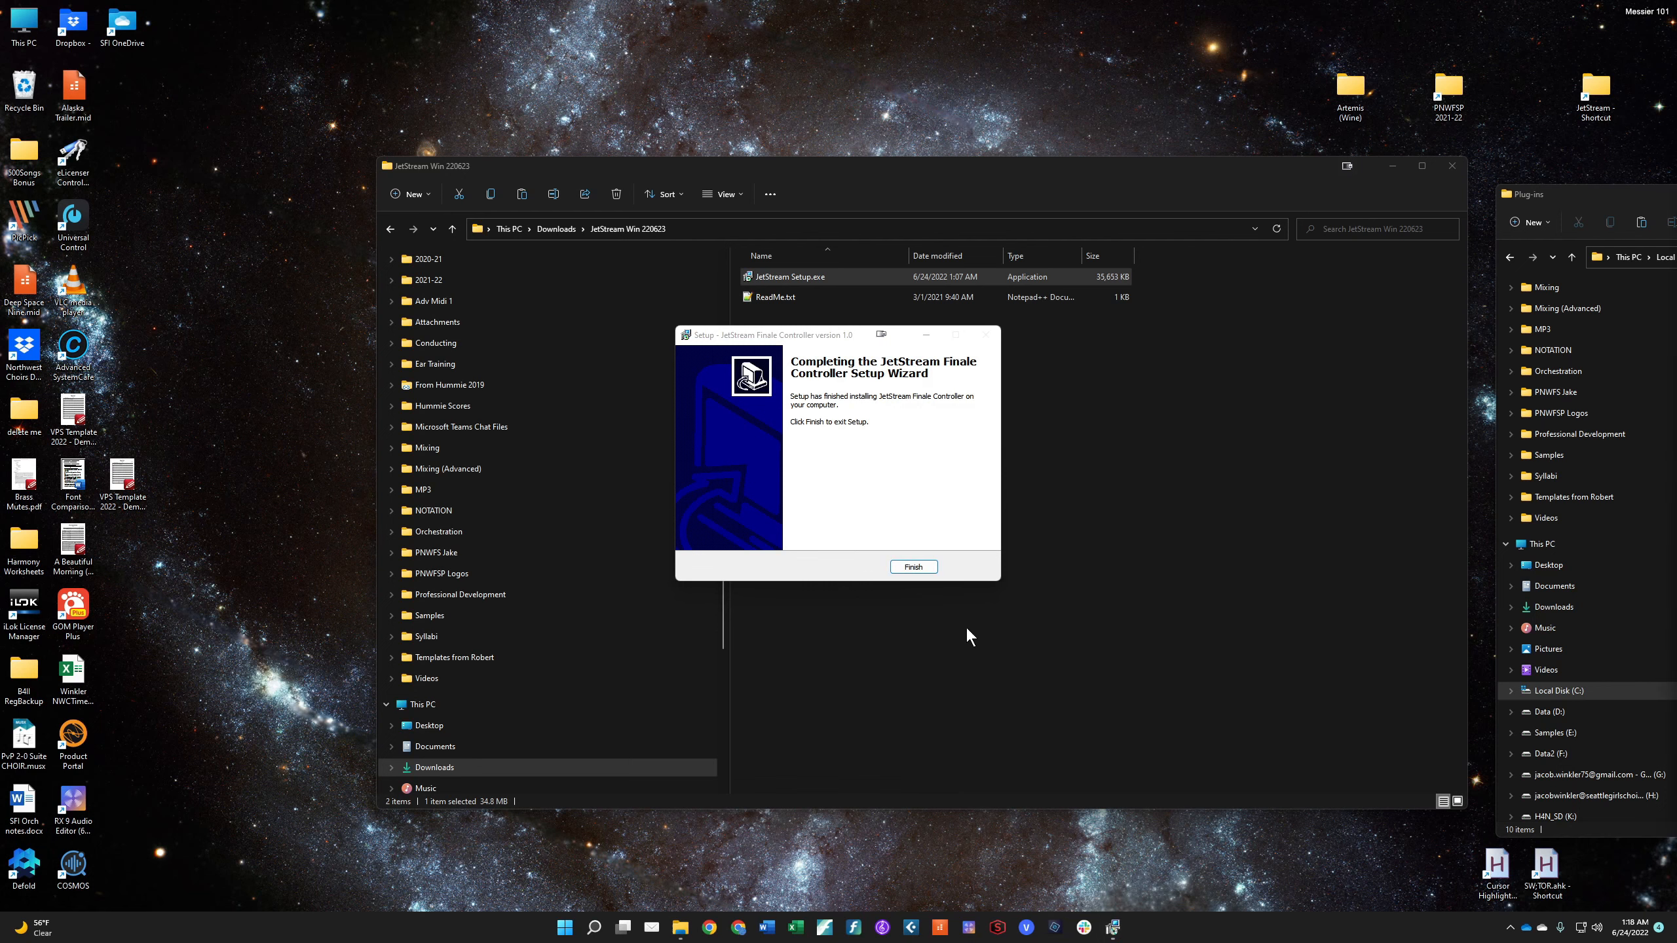
{"action": "left_click", "coordinate": [914, 567]}
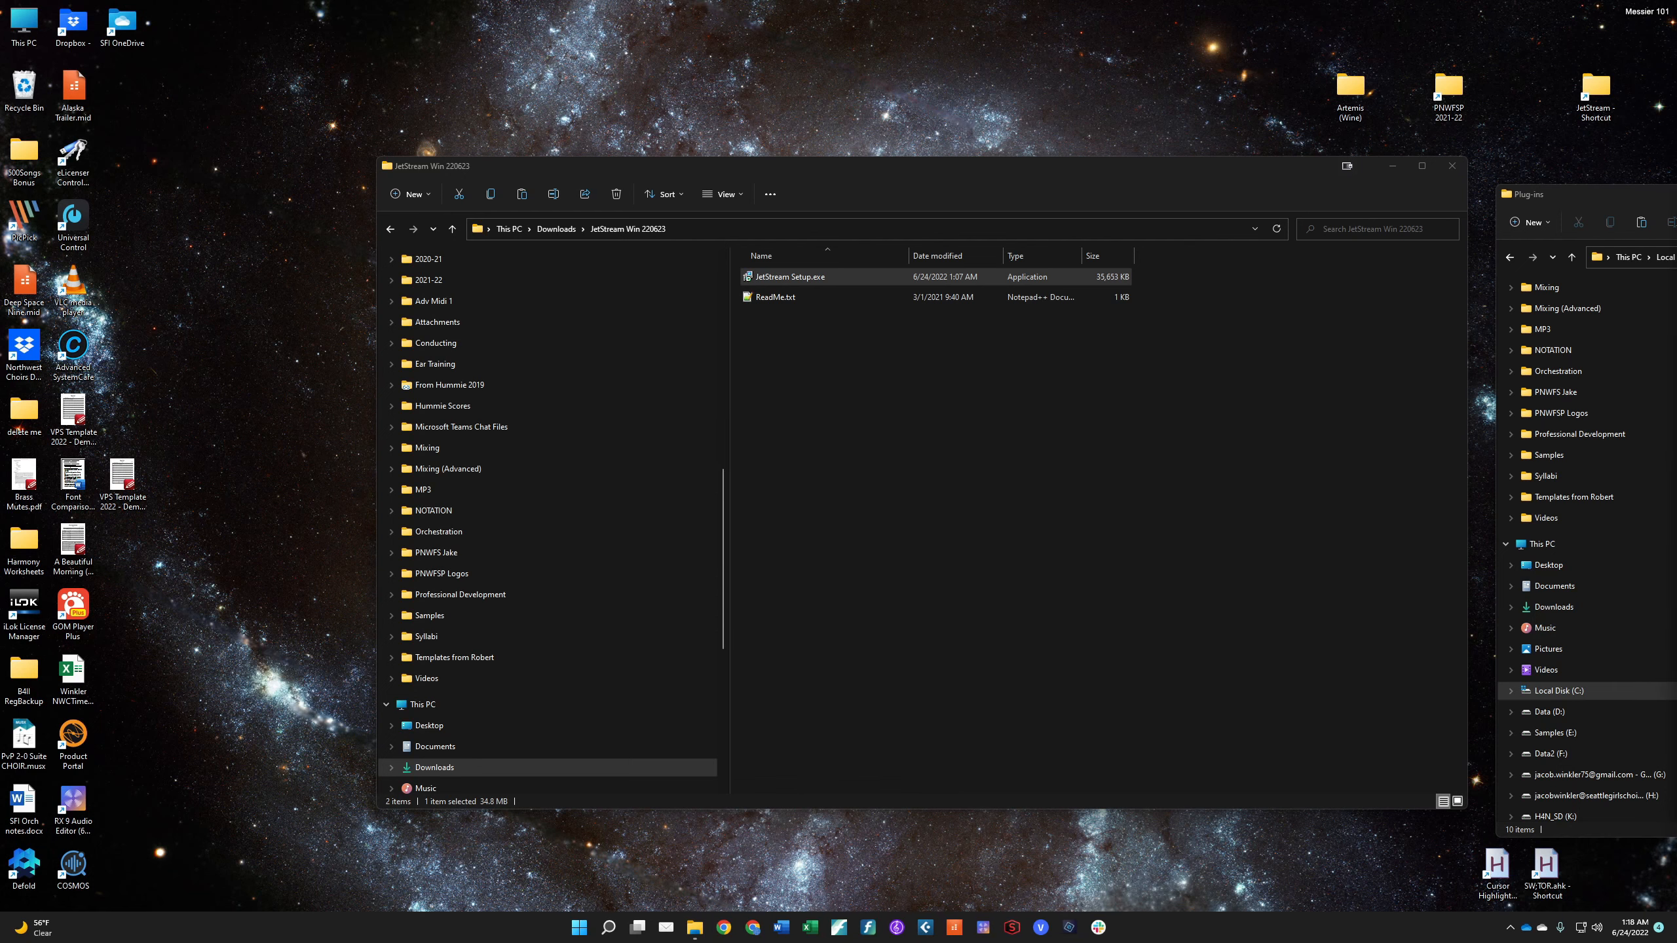
Import the JetStream Finale Controller and JetStream Current profiles from the 1 - JetStream (15-key) folder into Stream Deck.
{"action": "left_click_drag", "start_coordinate": [1676, 185], "coordinate": [804, 69]}
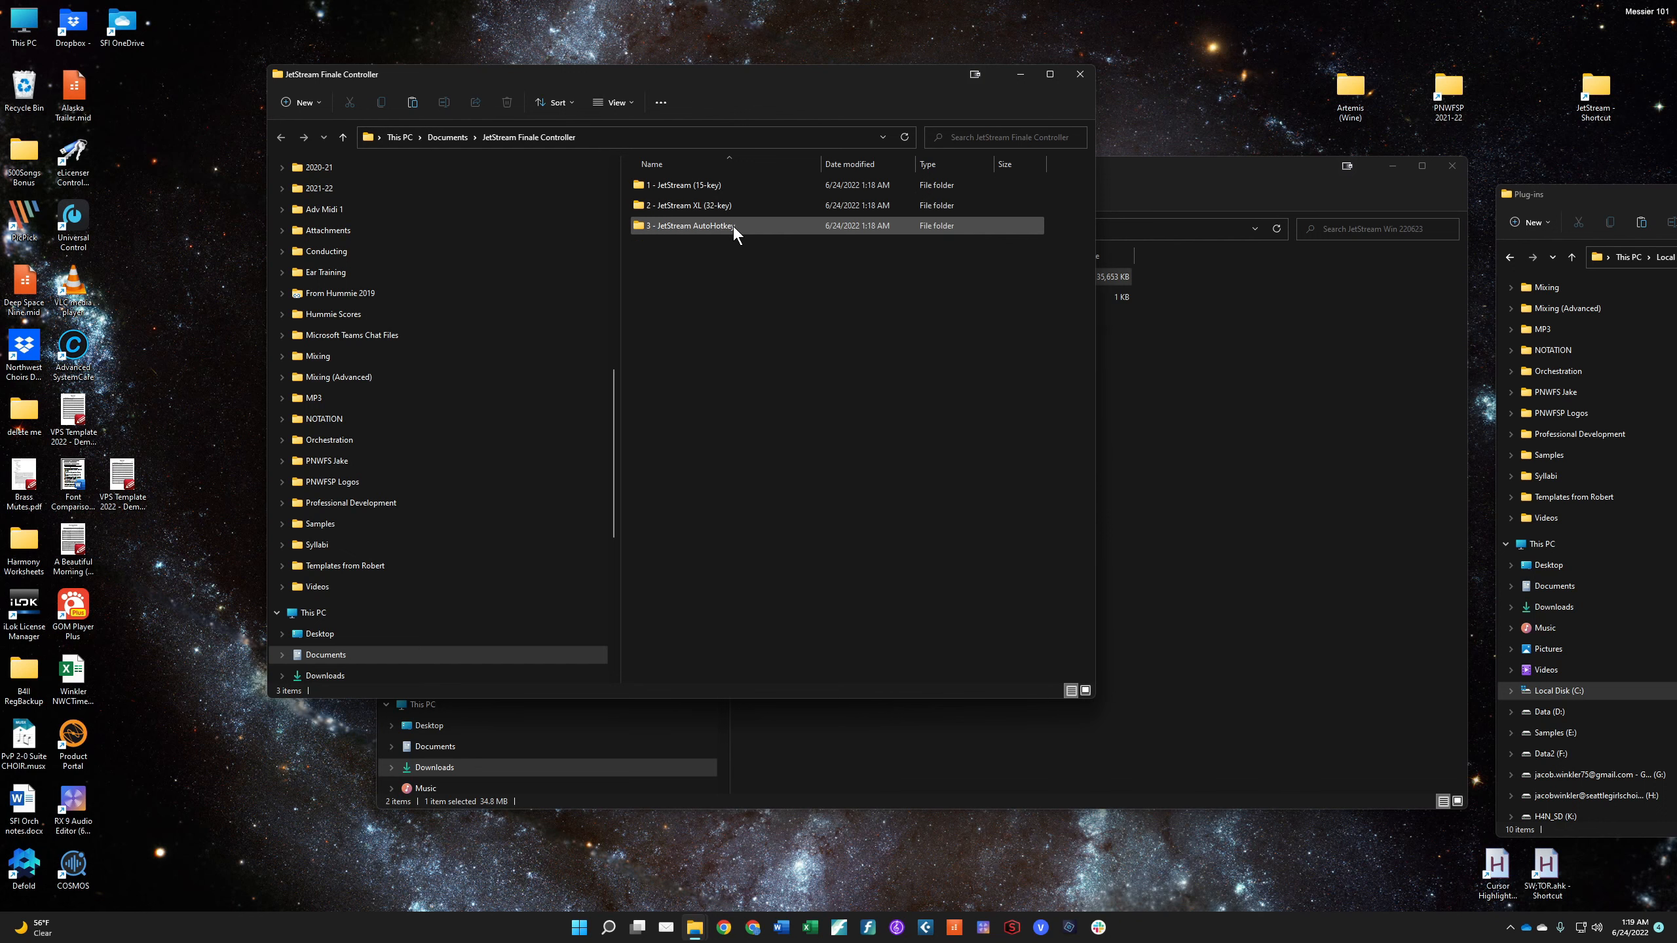
{"action": "double_click", "coordinate": [684, 181]}
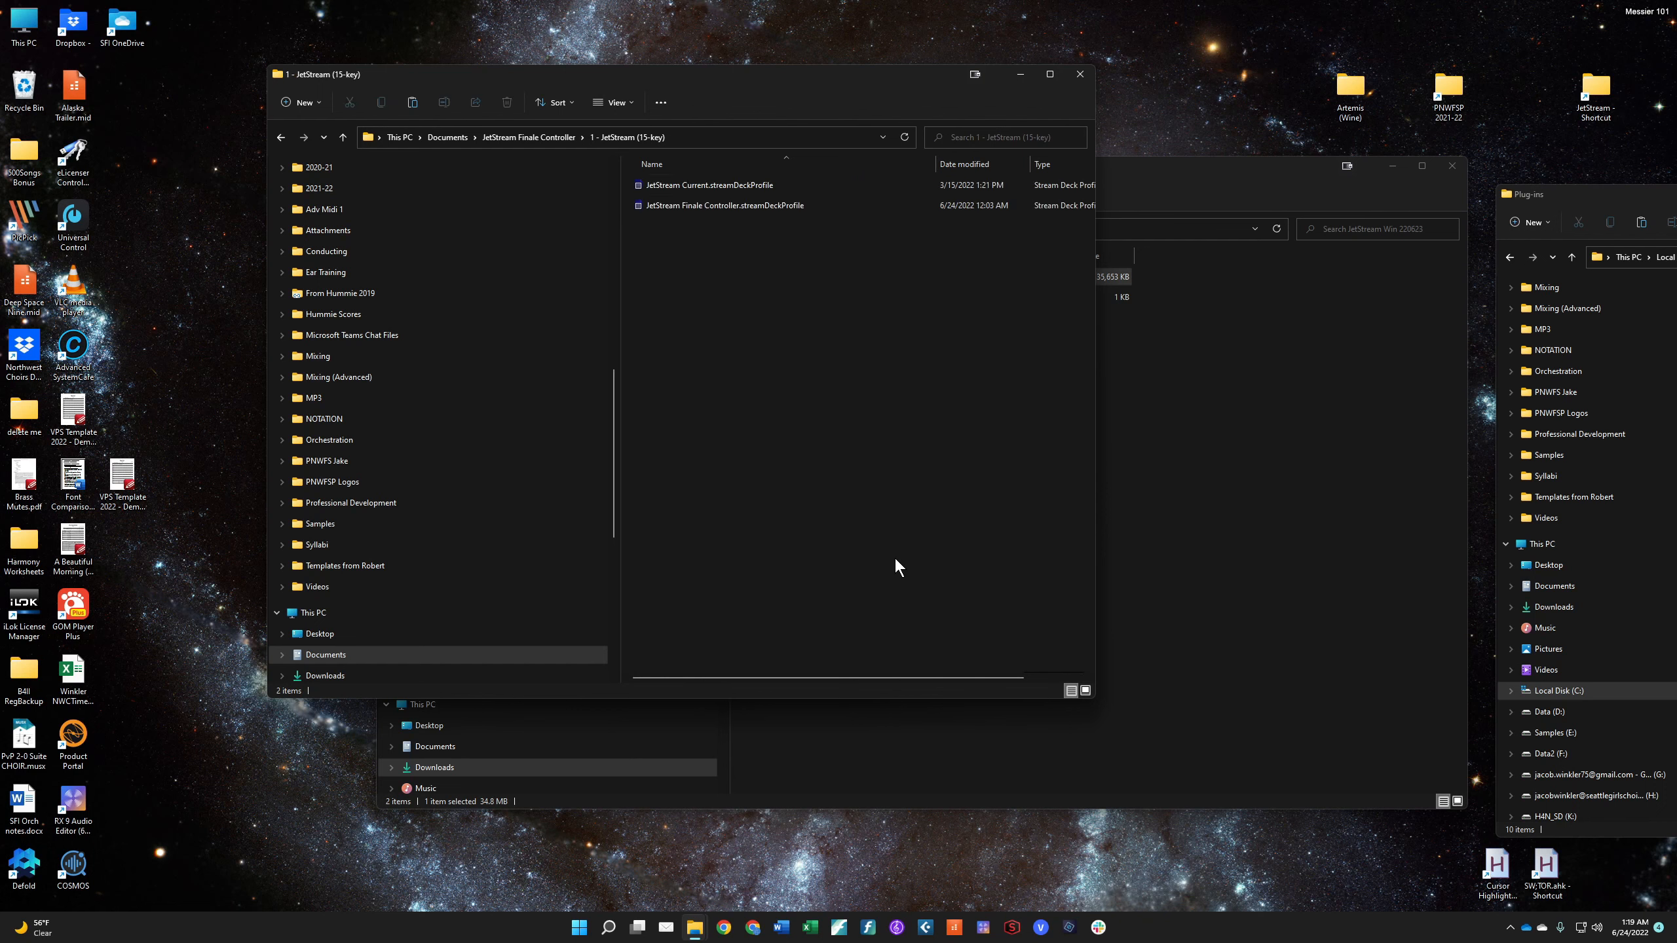
{"action": "double_click", "coordinate": [707, 208]}
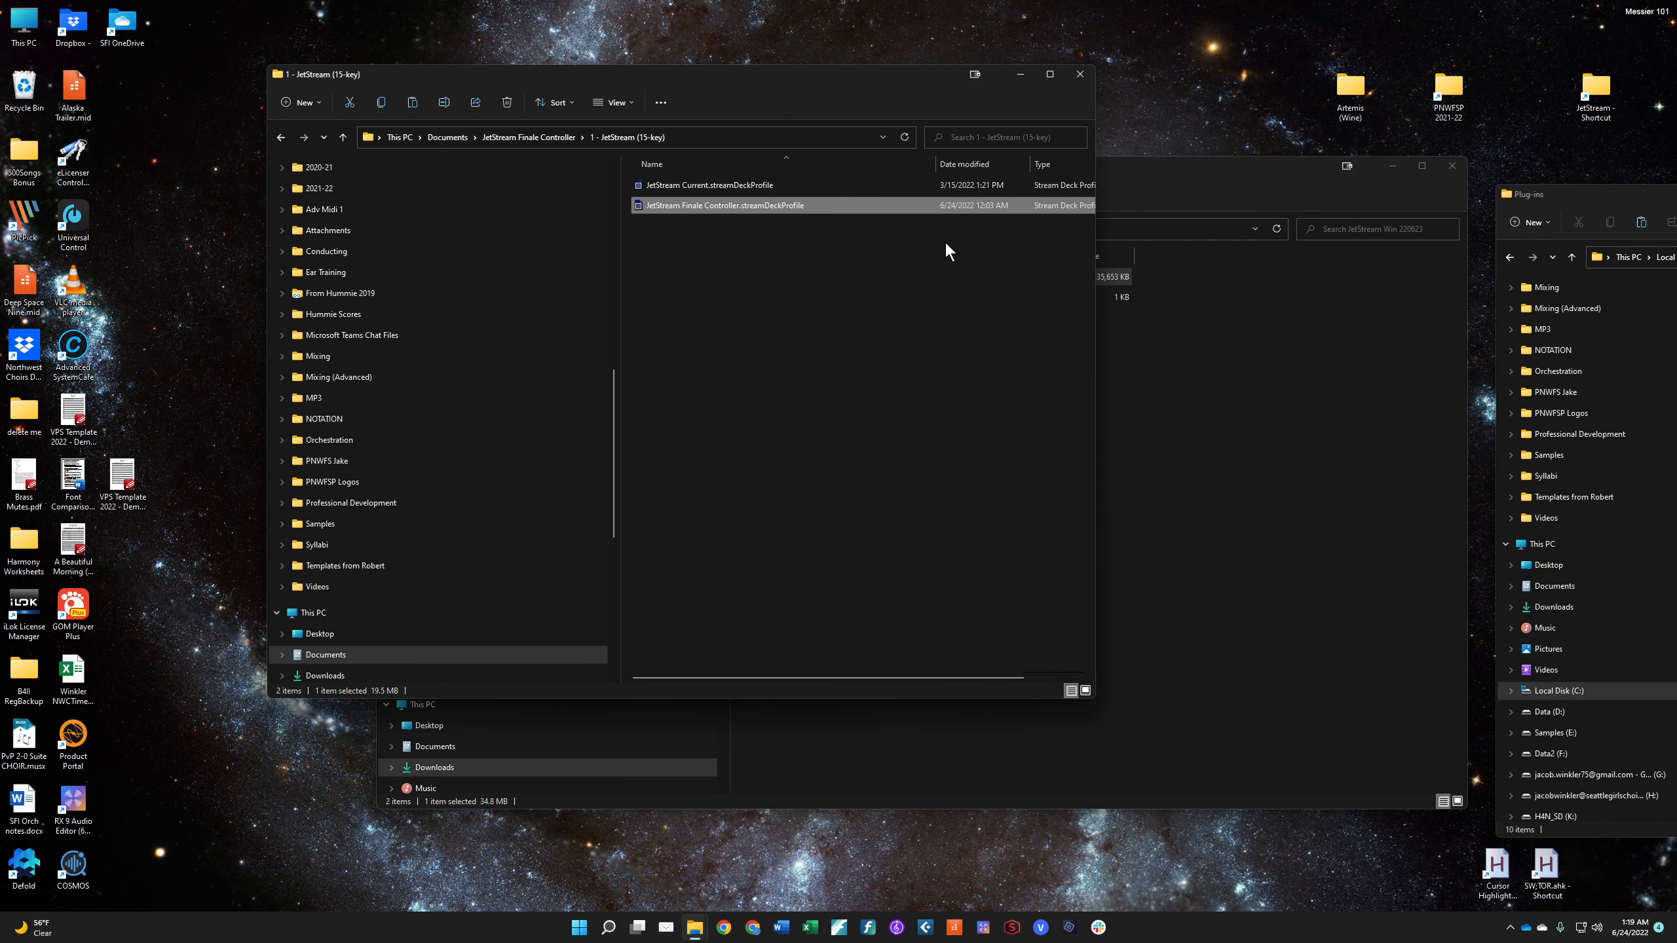
{"action": "left_click", "coordinate": [1510, 927]}
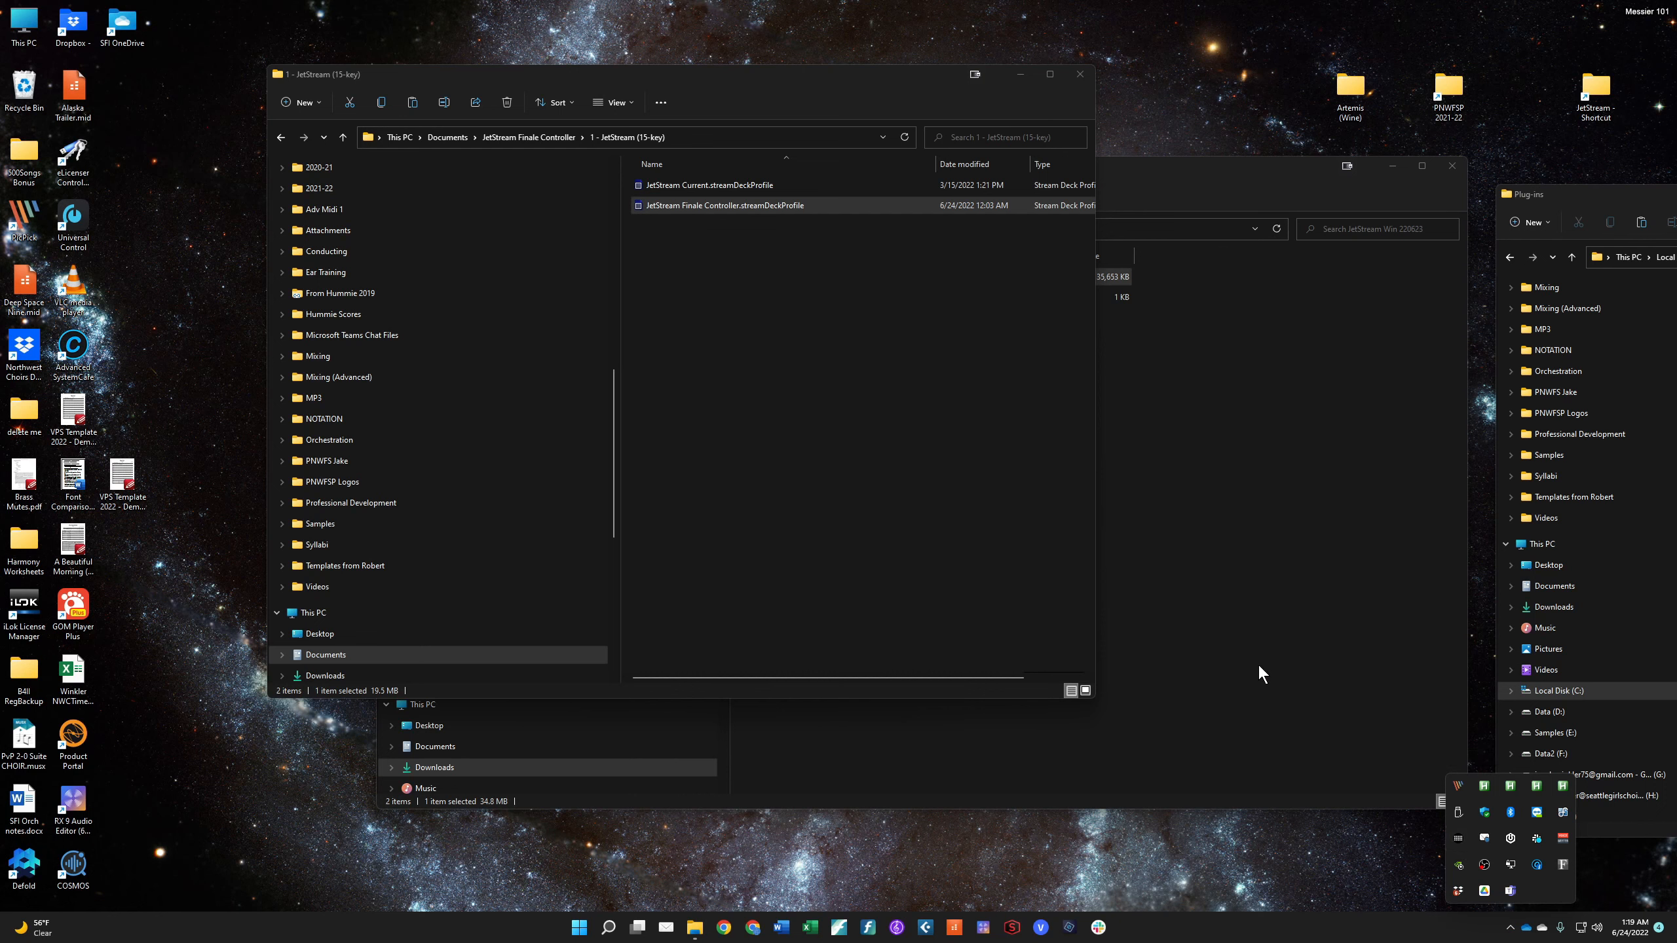
{"action": "left_click", "coordinate": [1458, 838]}
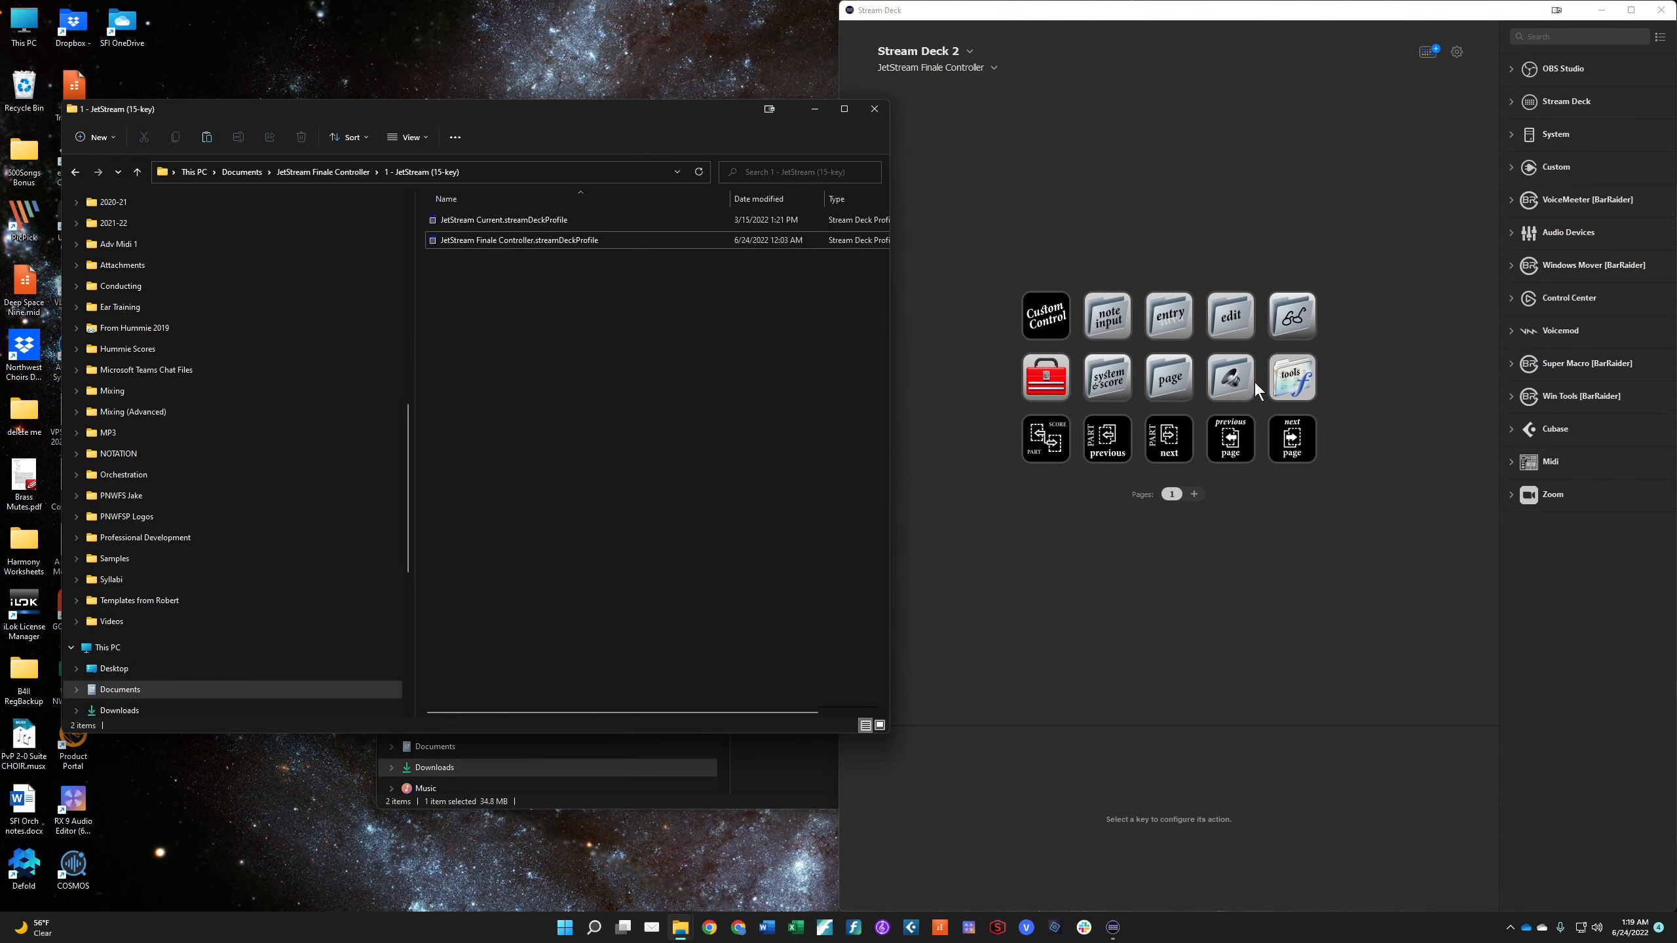
{"action": "left_click", "coordinate": [493, 218]}
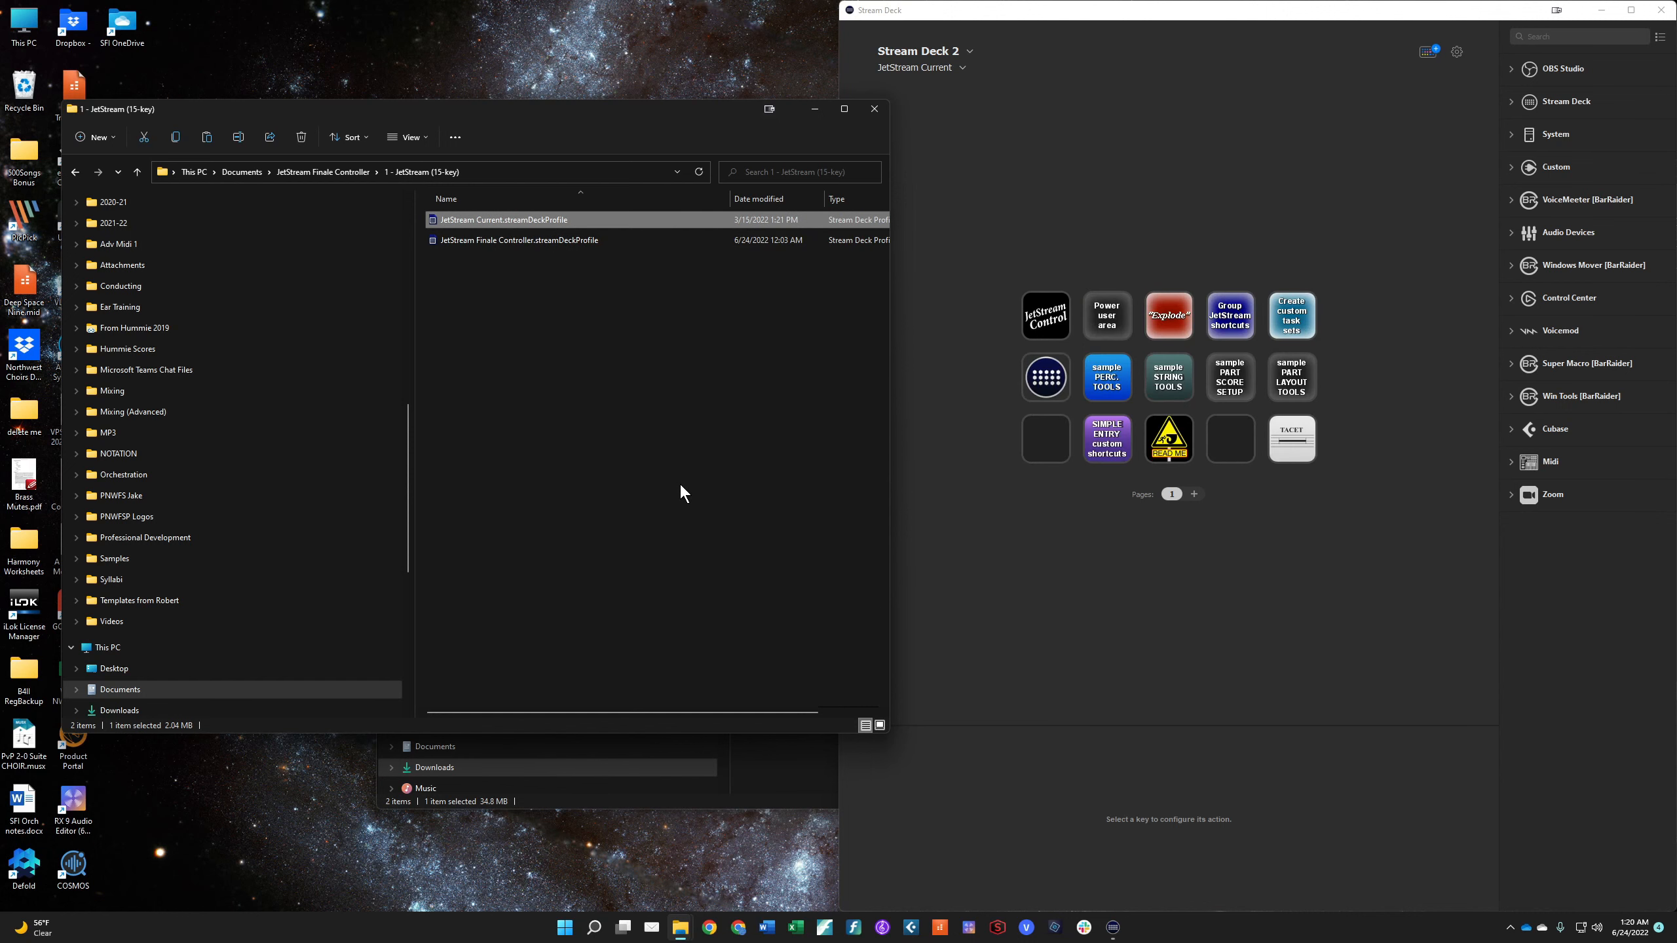
Set the JetStream Control key in the JetStream Current profile to switch to the JetStream Finale Controller profile.
{"action": "left_click", "coordinate": [973, 583]}
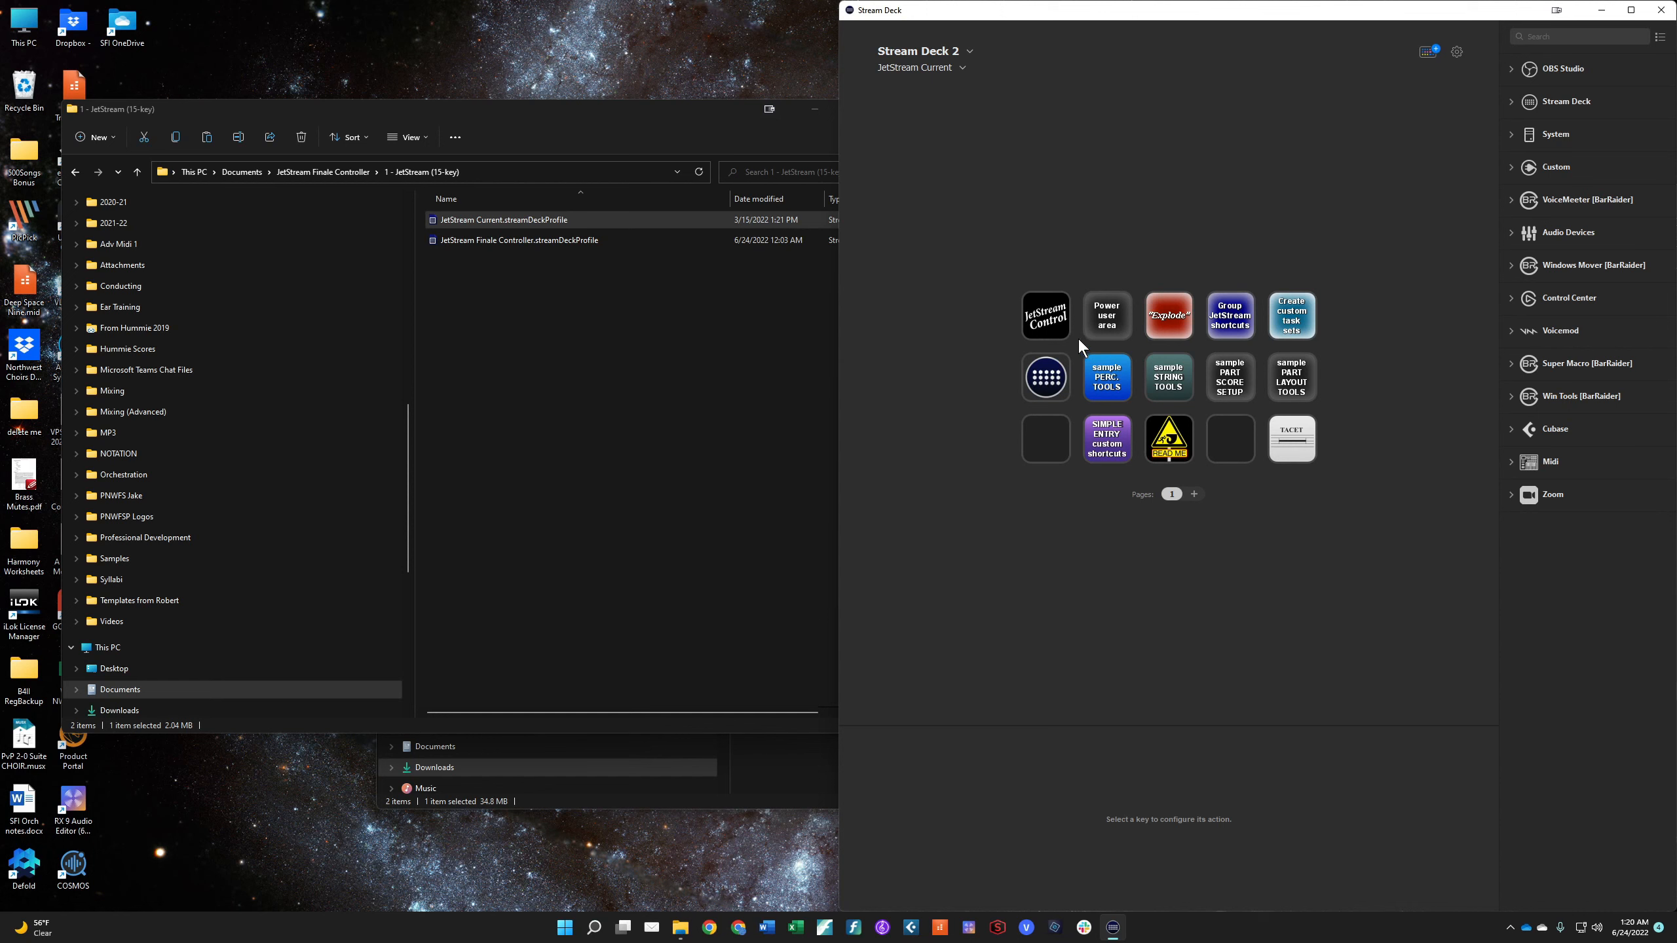
{"action": "left_click", "coordinate": [1045, 316]}
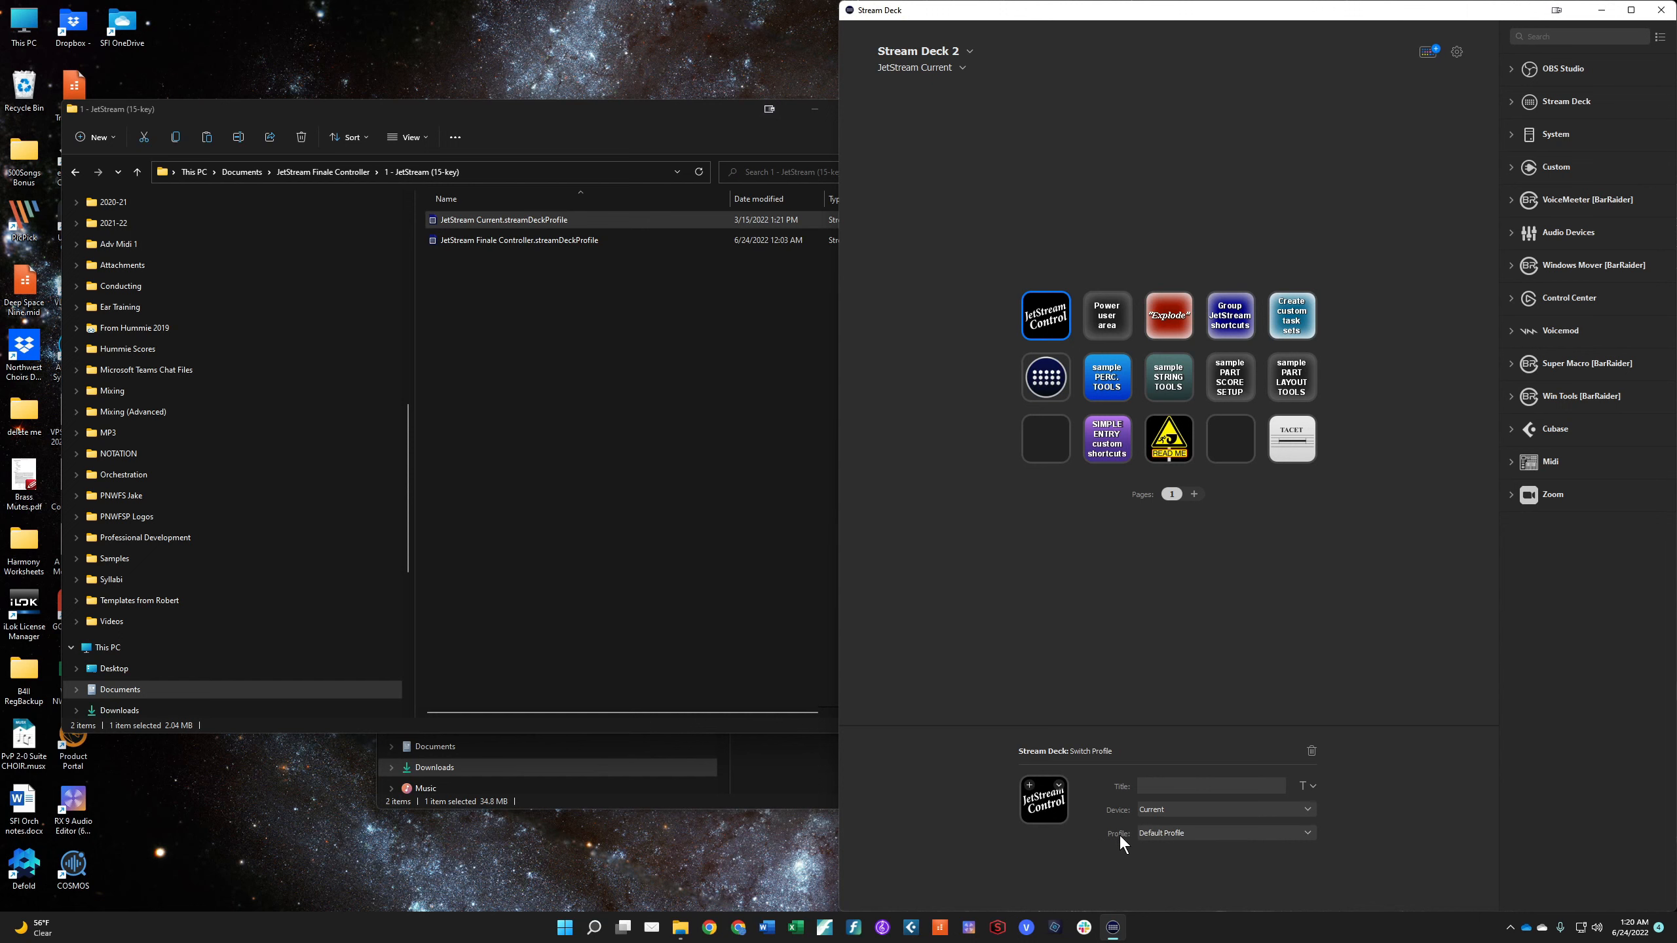
{"action": "left_click", "coordinate": [1160, 834]}
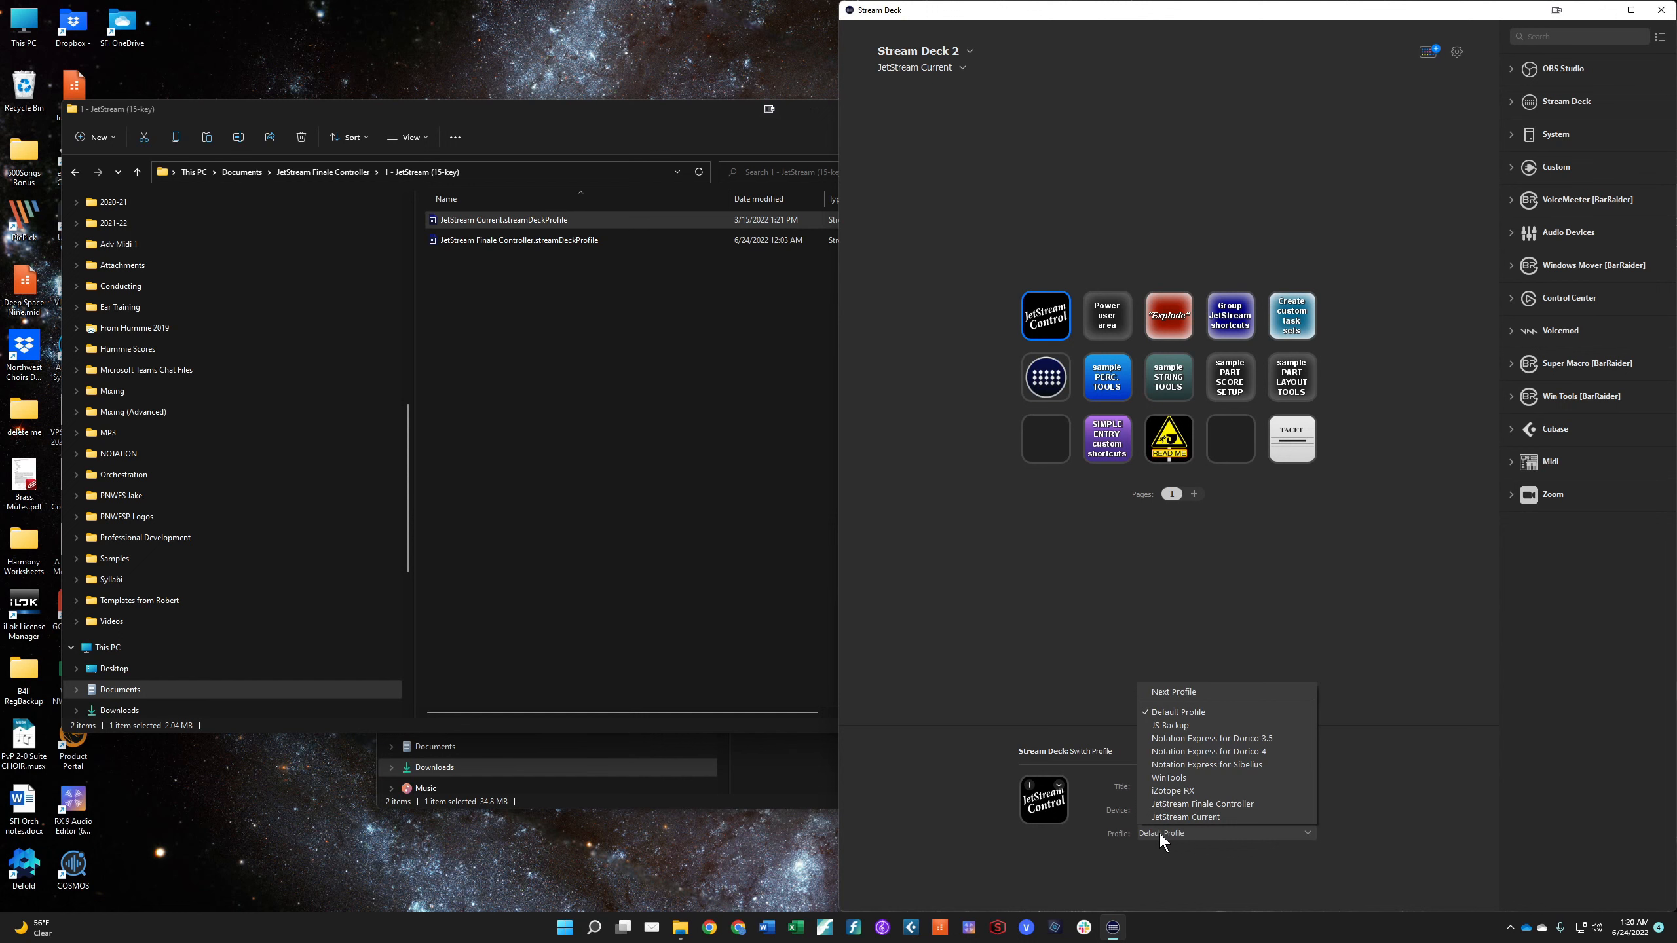
{"action": "left_click", "coordinate": [1233, 804]}
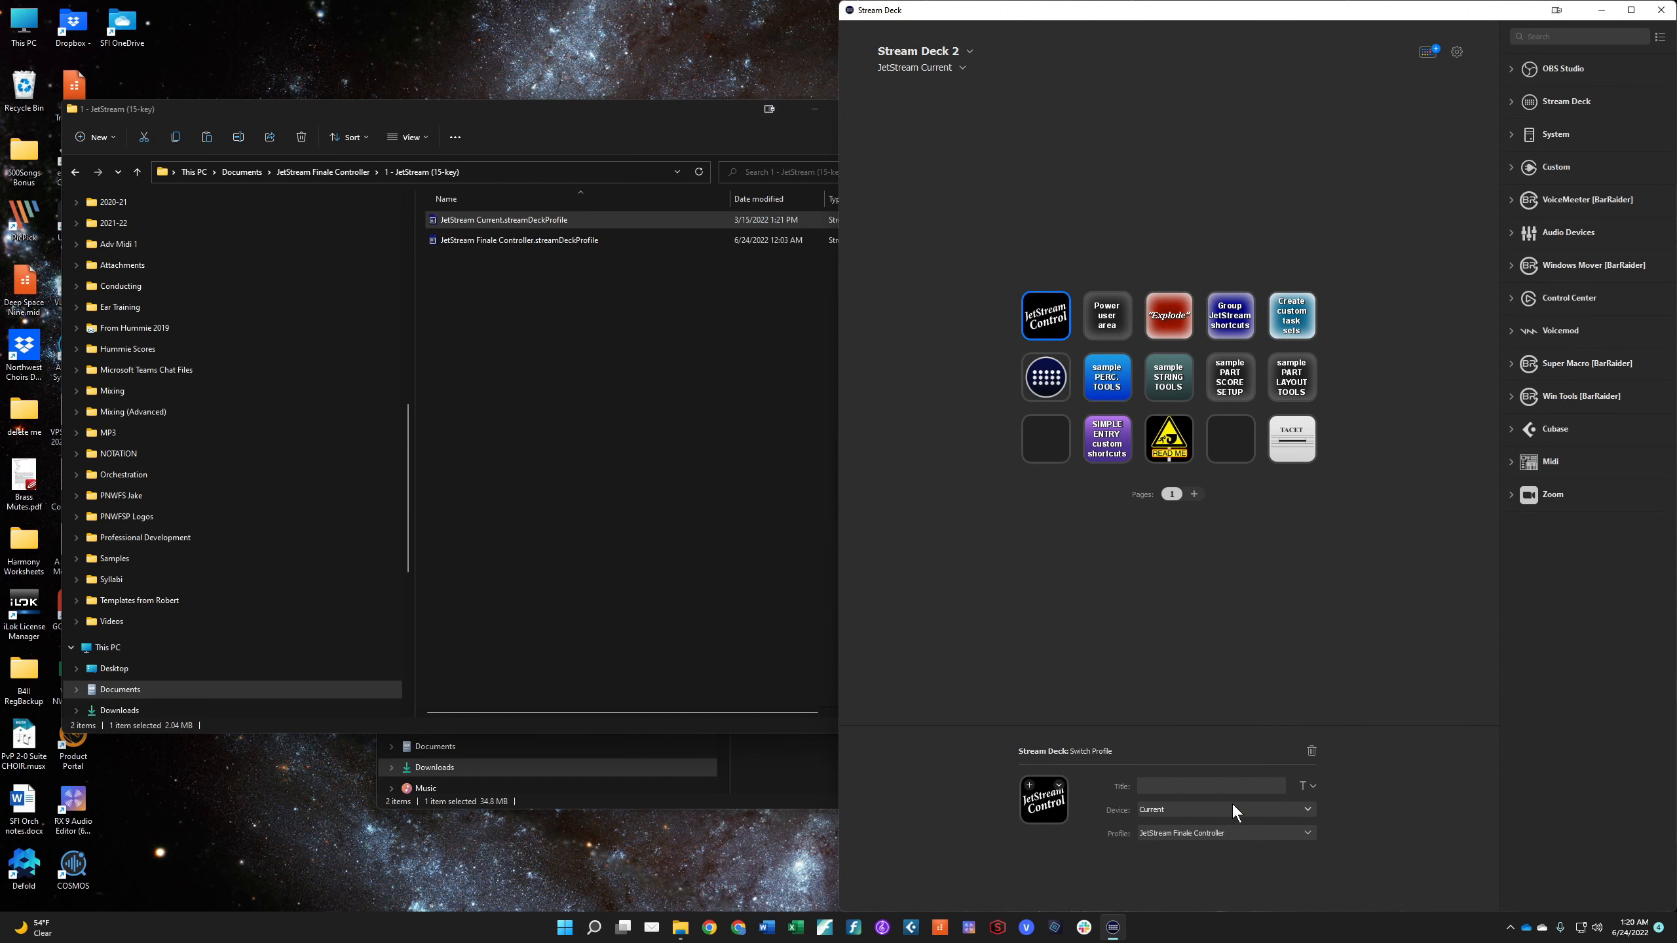
Go to the JetStream Finale Controller profile and set its Custom Control key to switch to JetStream Current.
{"action": "double_click", "coordinate": [1049, 305]}
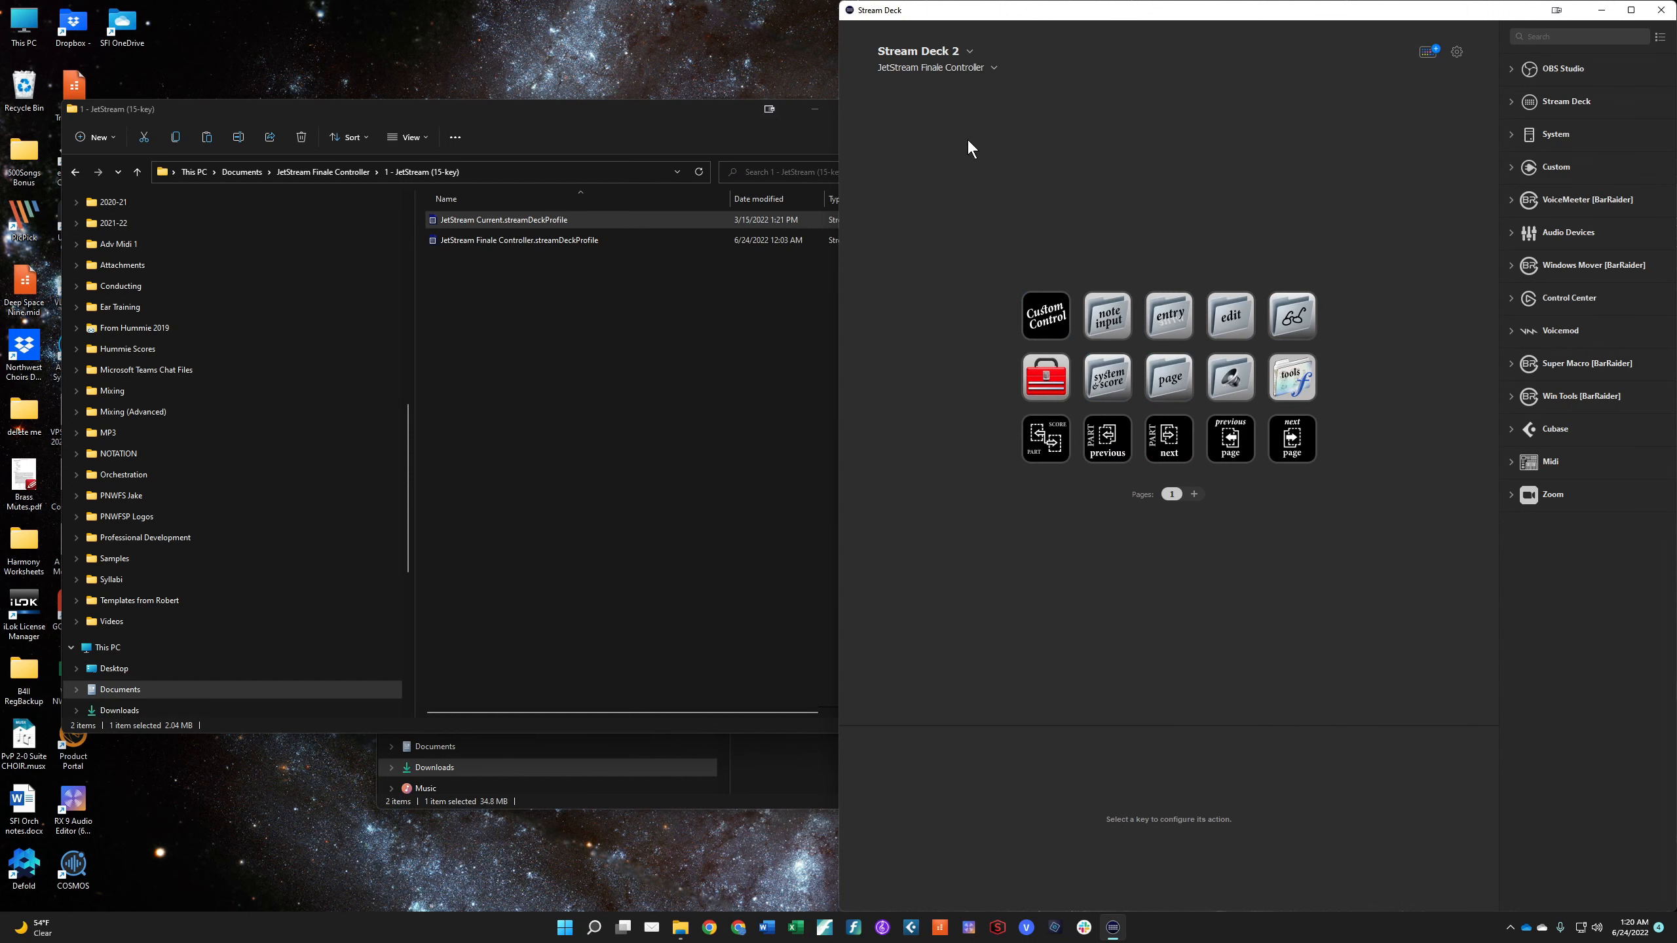
{"action": "left_click", "coordinate": [1039, 323]}
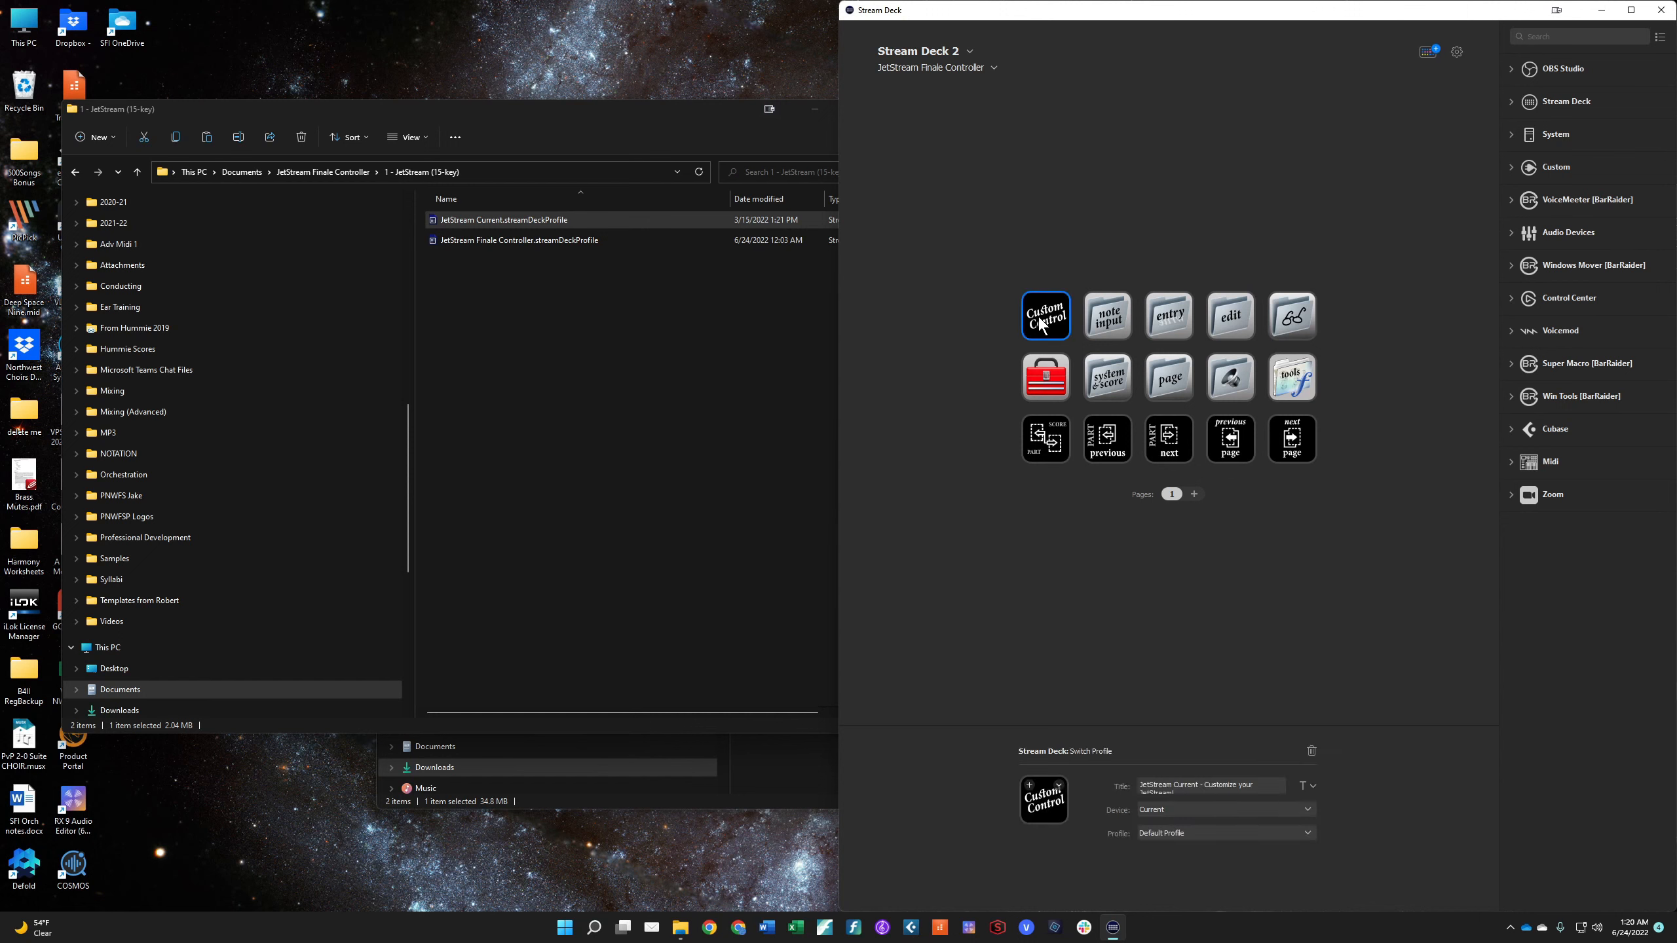
{"action": "left_click", "coordinate": [1163, 834]}
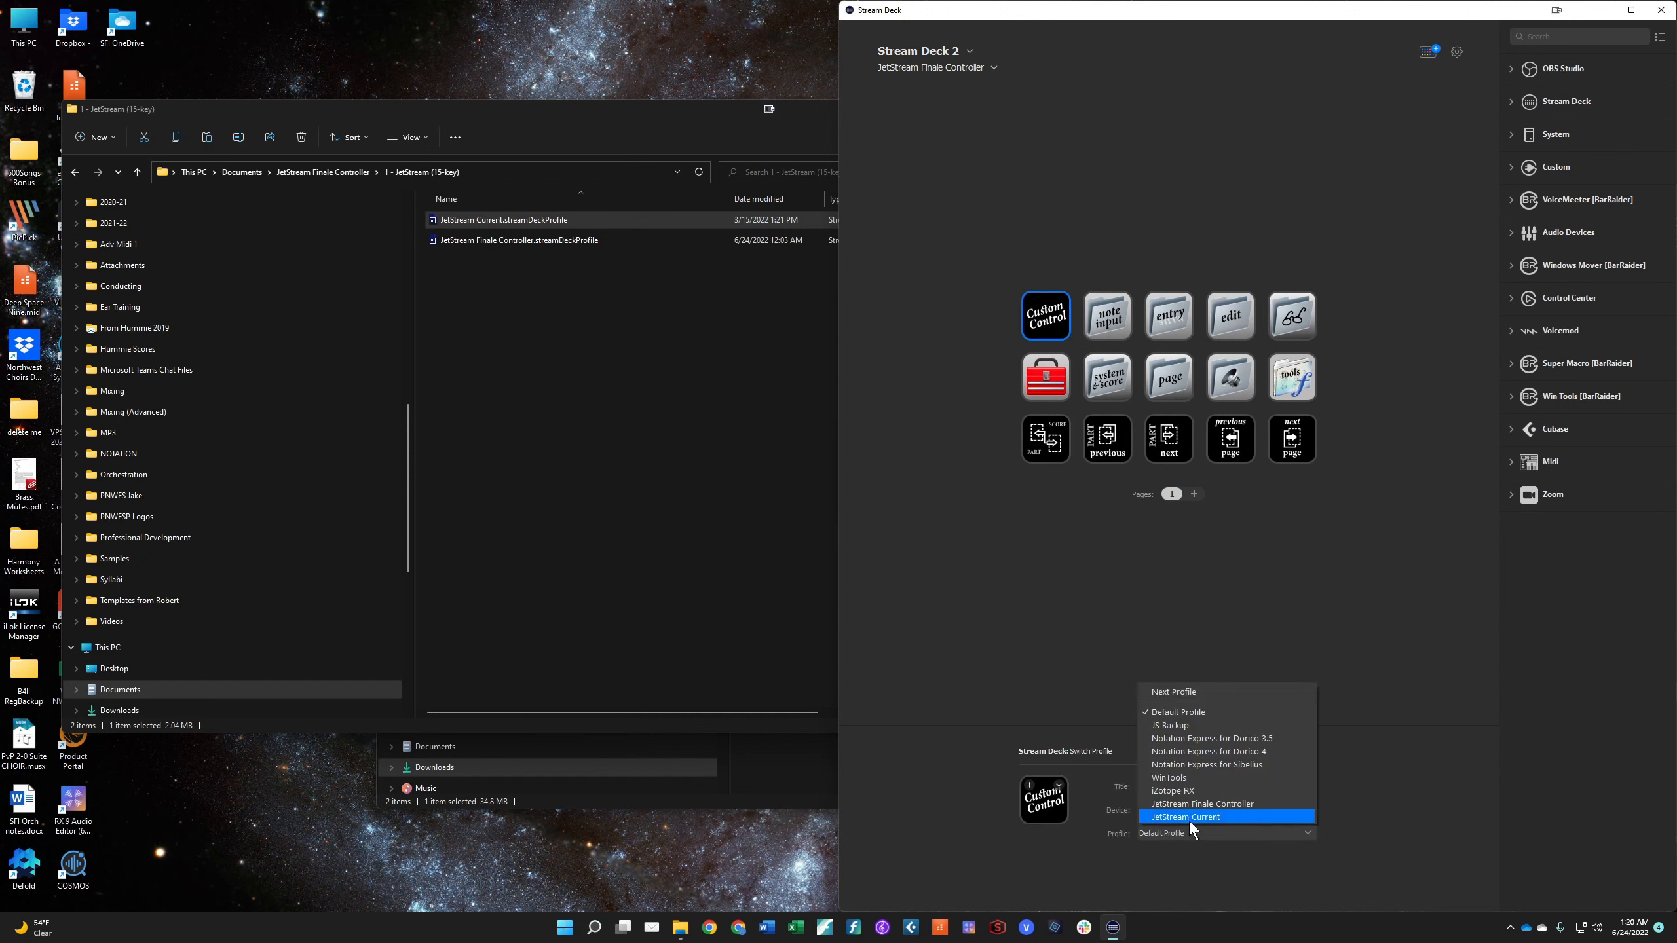
{"action": "left_click", "coordinate": [1190, 817]}
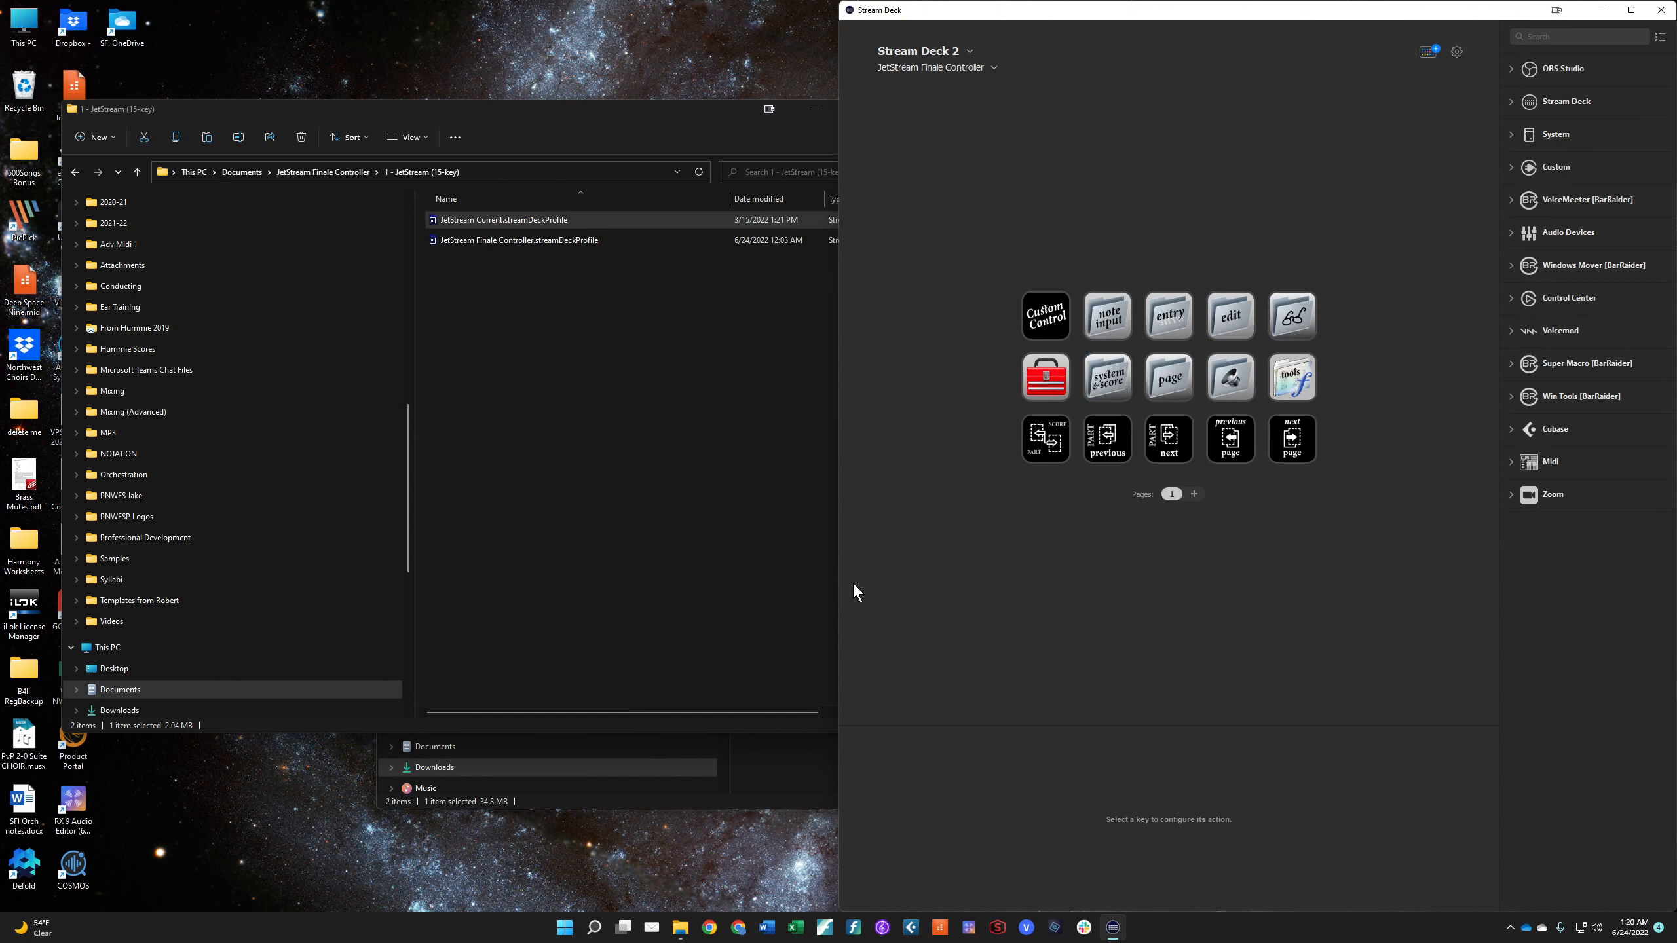
Switch to Finale and check the plug-in list for the JetStream Finale Controller entry.
{"action": "left_click", "coordinate": [854, 928]}
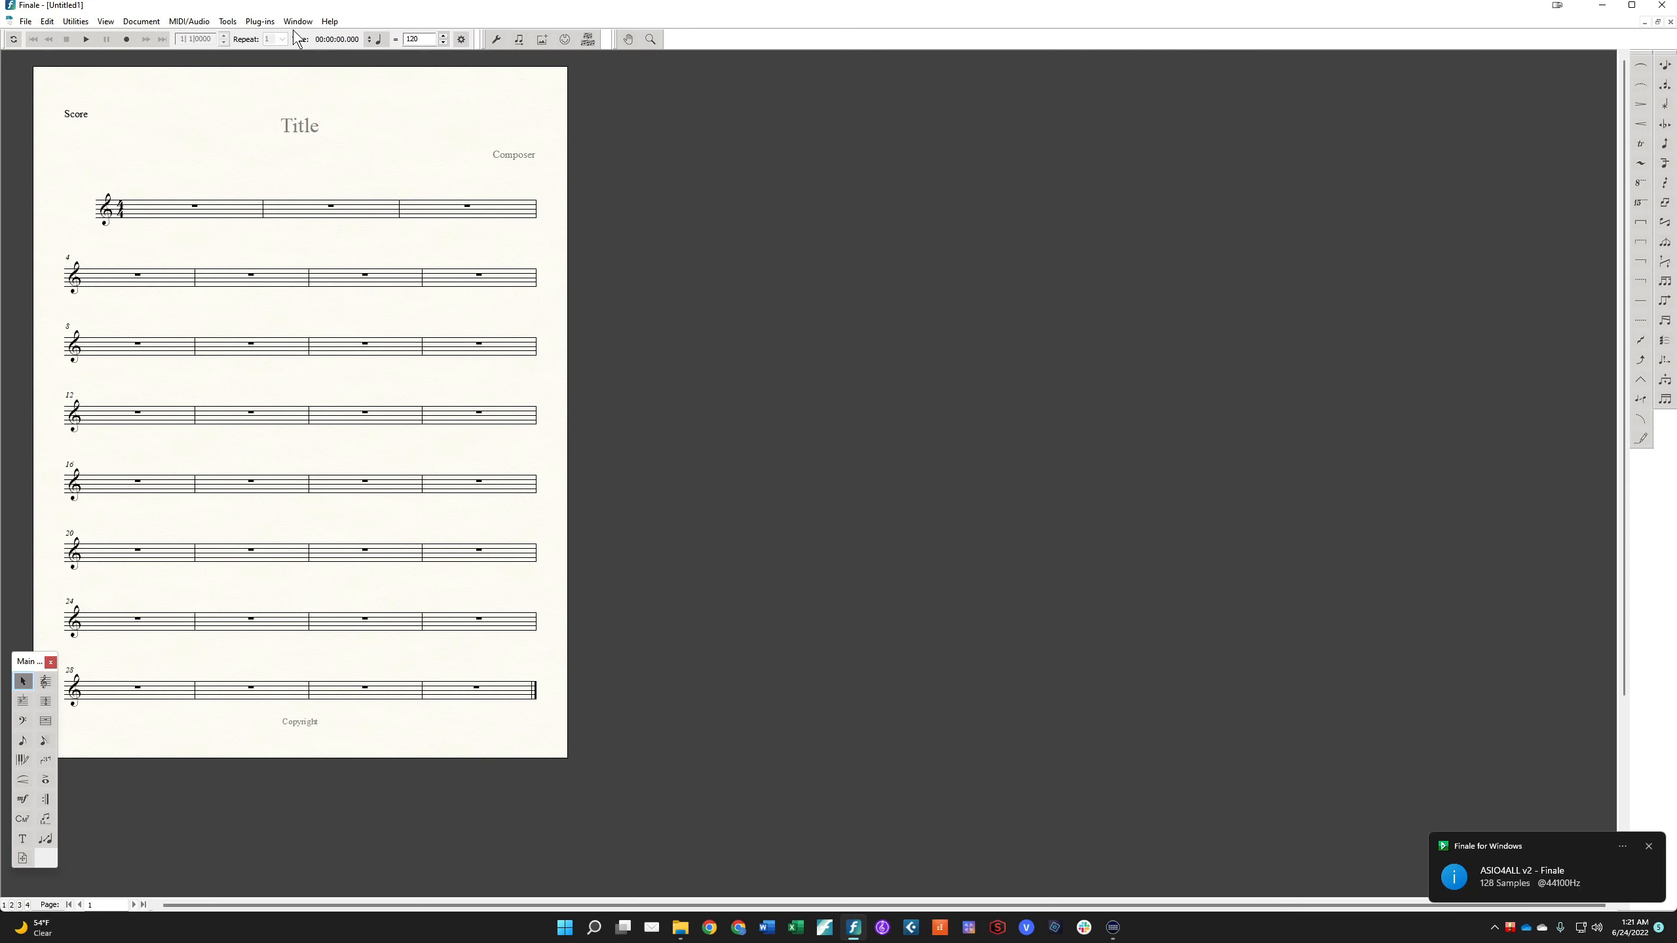
{"action": "left_click", "coordinate": [258, 21]}
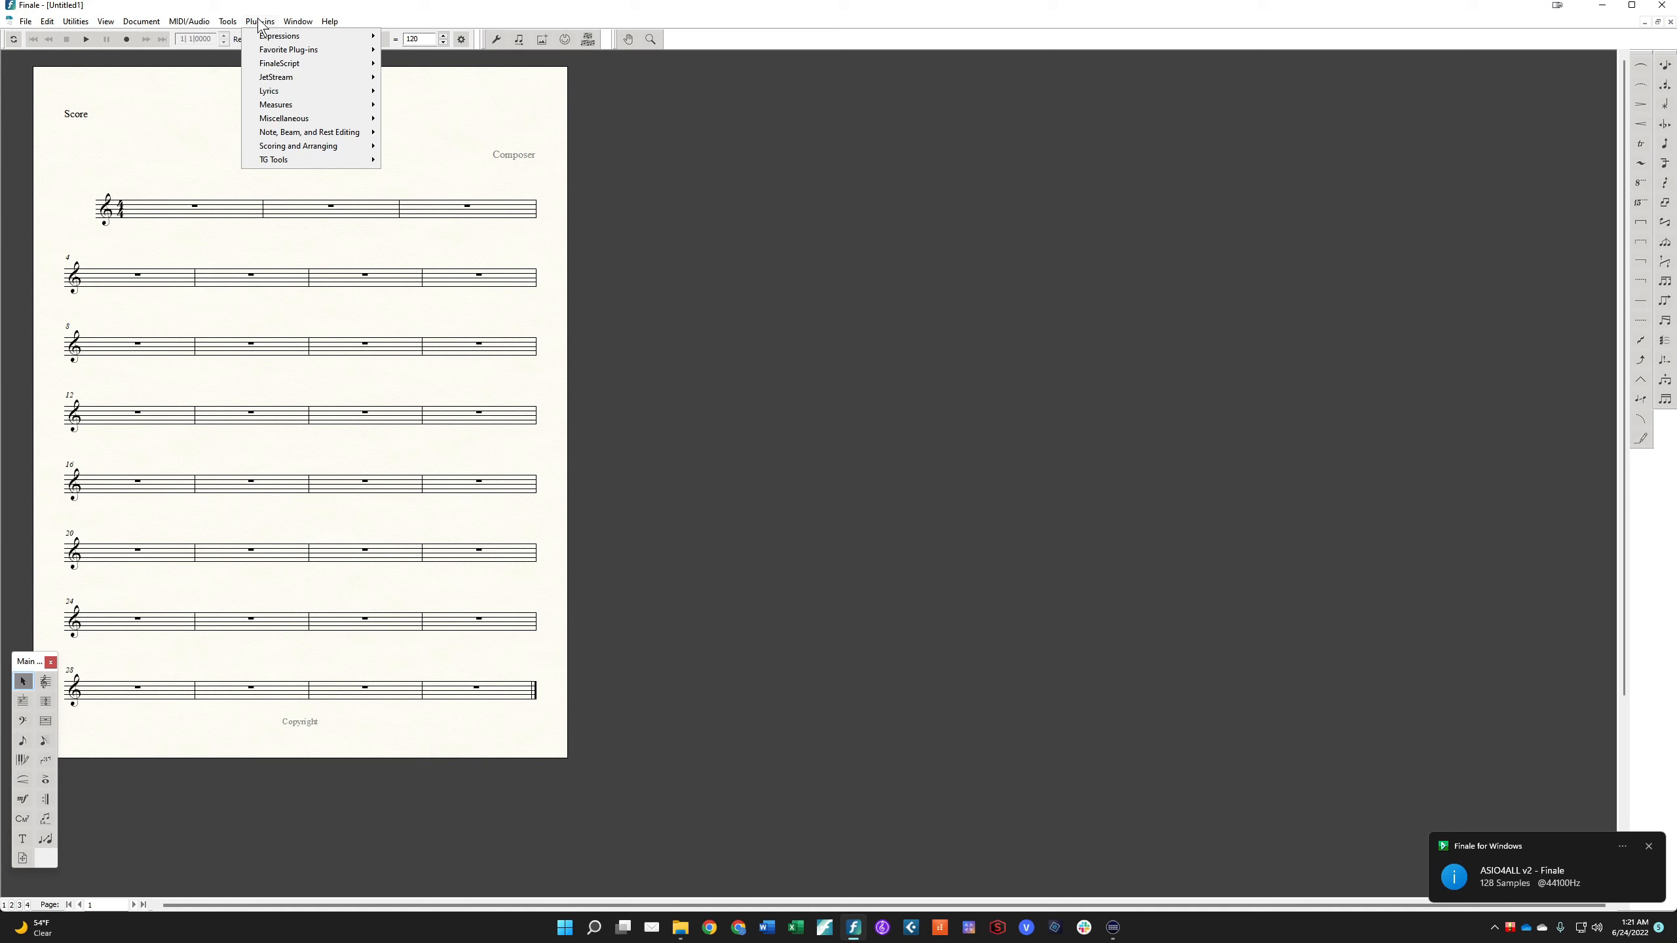
{"action": "mouse_move", "coordinate": [284, 83]}
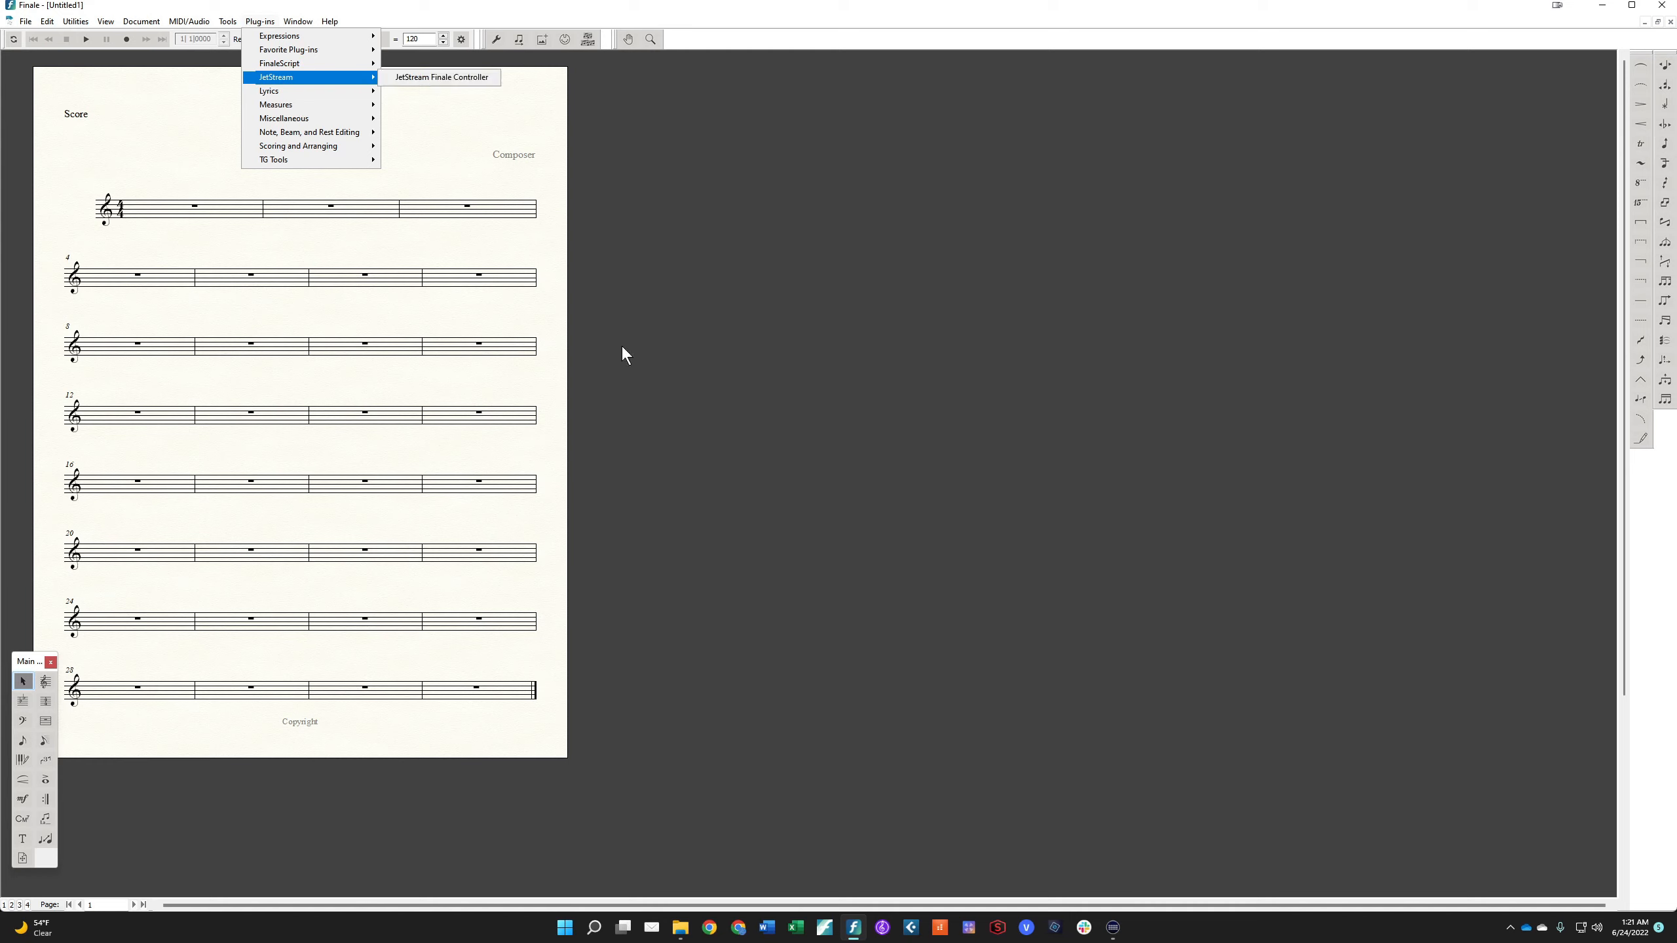
{"action": "left_click", "coordinate": [724, 334]}
Enter 17 eighth notes with Speedy Entry from measure 3, running a C scale up and back down into measure 5.
{"action": "key", "text": "F3"}
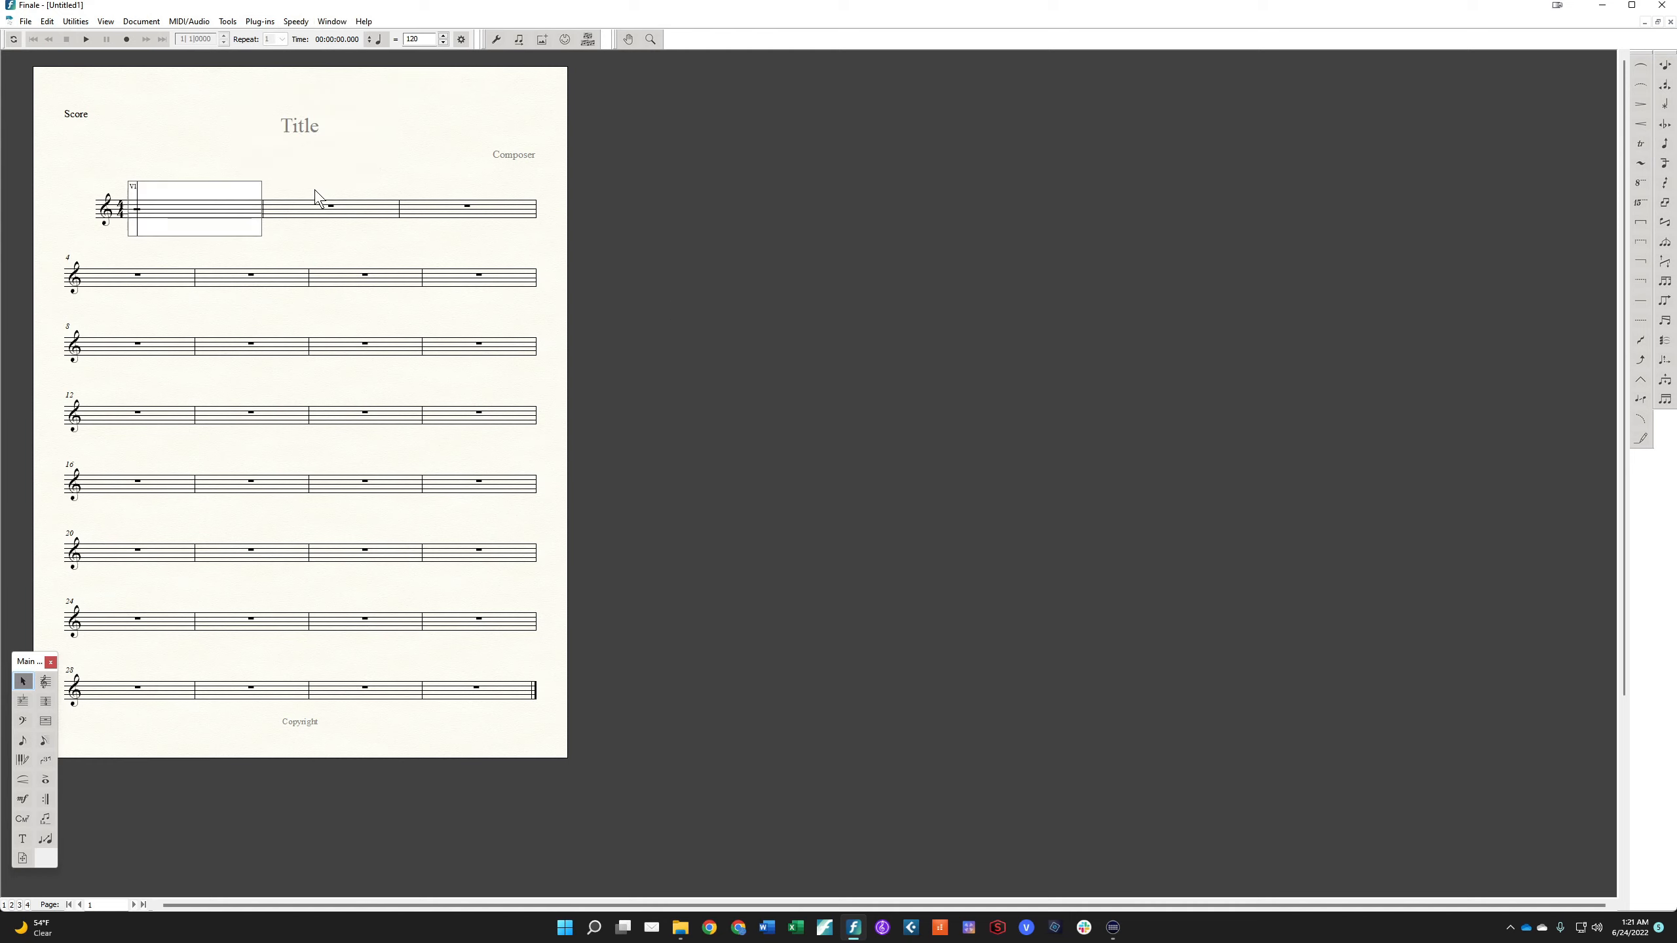
{"action": "left_click", "coordinate": [417, 212]}
{"action": "key", "text": "4"}
{"action": "key", "text": "4"}
{"action": "key", "text": "4"}
{"action": "key", "text": "4"}
{"action": "key", "text": "4"}
{"action": "key", "text": "4"}
{"action": "key", "text": "4"}
{"action": "key", "text": "4"}
{"action": "key", "text": "4"}
{"action": "key", "text": "4"}
{"action": "key", "text": "4"}
{"action": "key", "text": "4"}
{"action": "key", "text": "4"}
{"action": "key", "text": "4"}
{"action": "key", "text": "4"}
{"action": "key", "text": "4"}
{"action": "key", "text": "4"}
{"action": "left_click", "coordinate": [831, 241]}
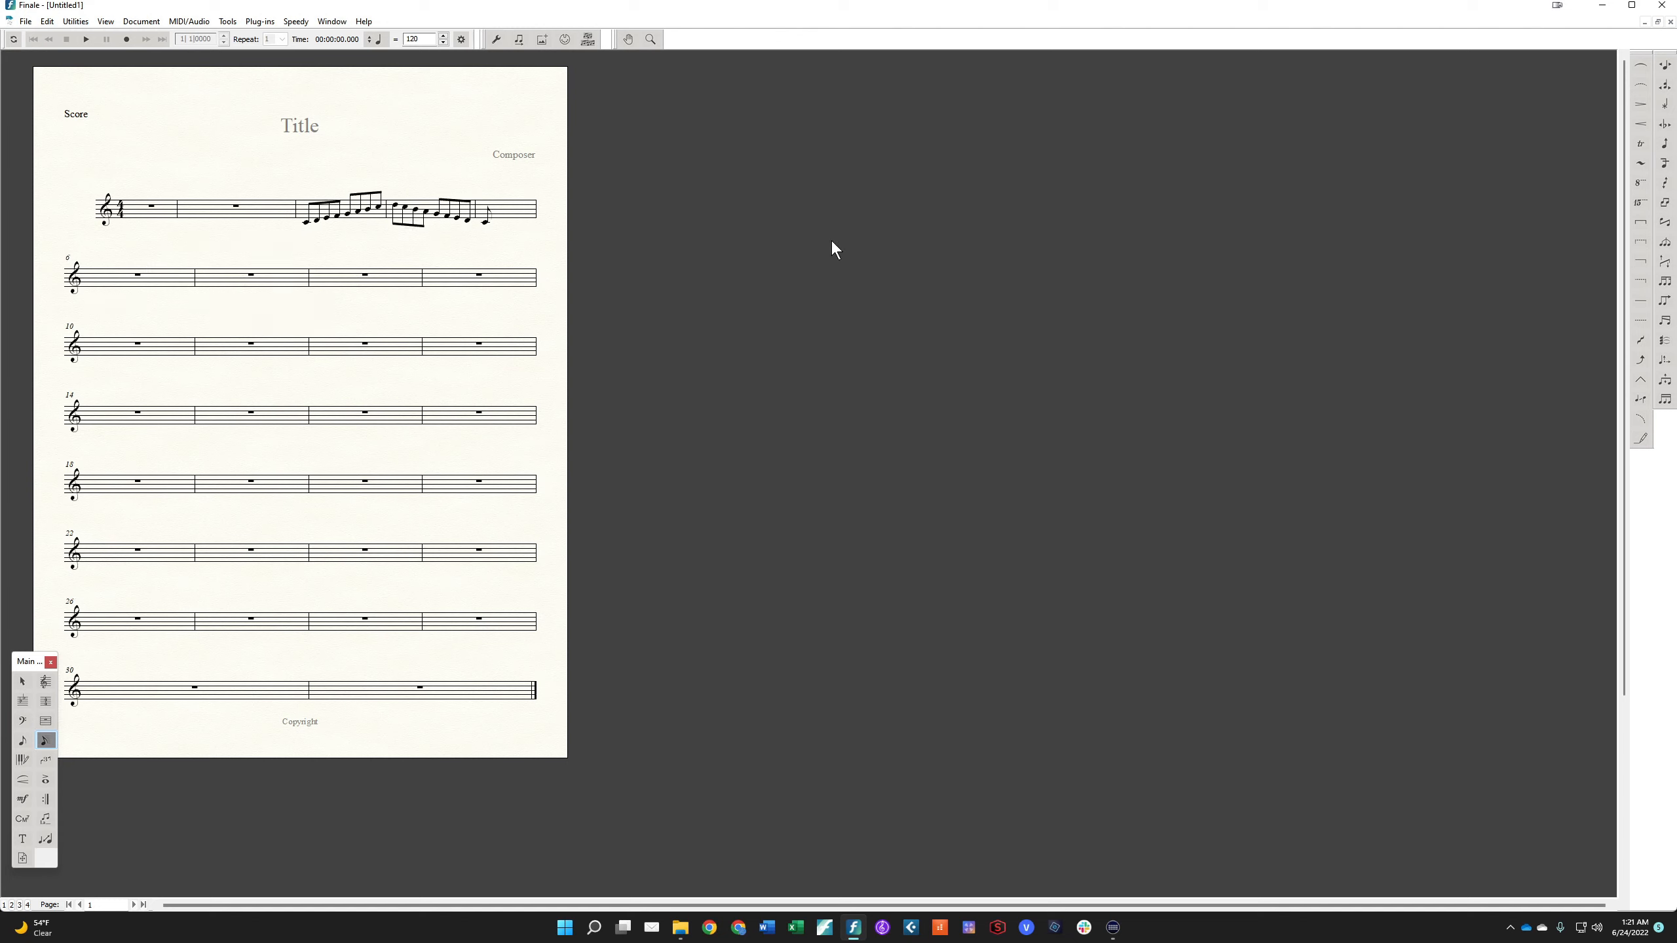
Switch to the Selection tool and place the Finale window side by side with Stream Deck.
{"action": "key", "text": "ctrl+alt+a"}
{"action": "left_click_drag", "start_coordinate": [303, 198], "coordinate": [525, 215]}
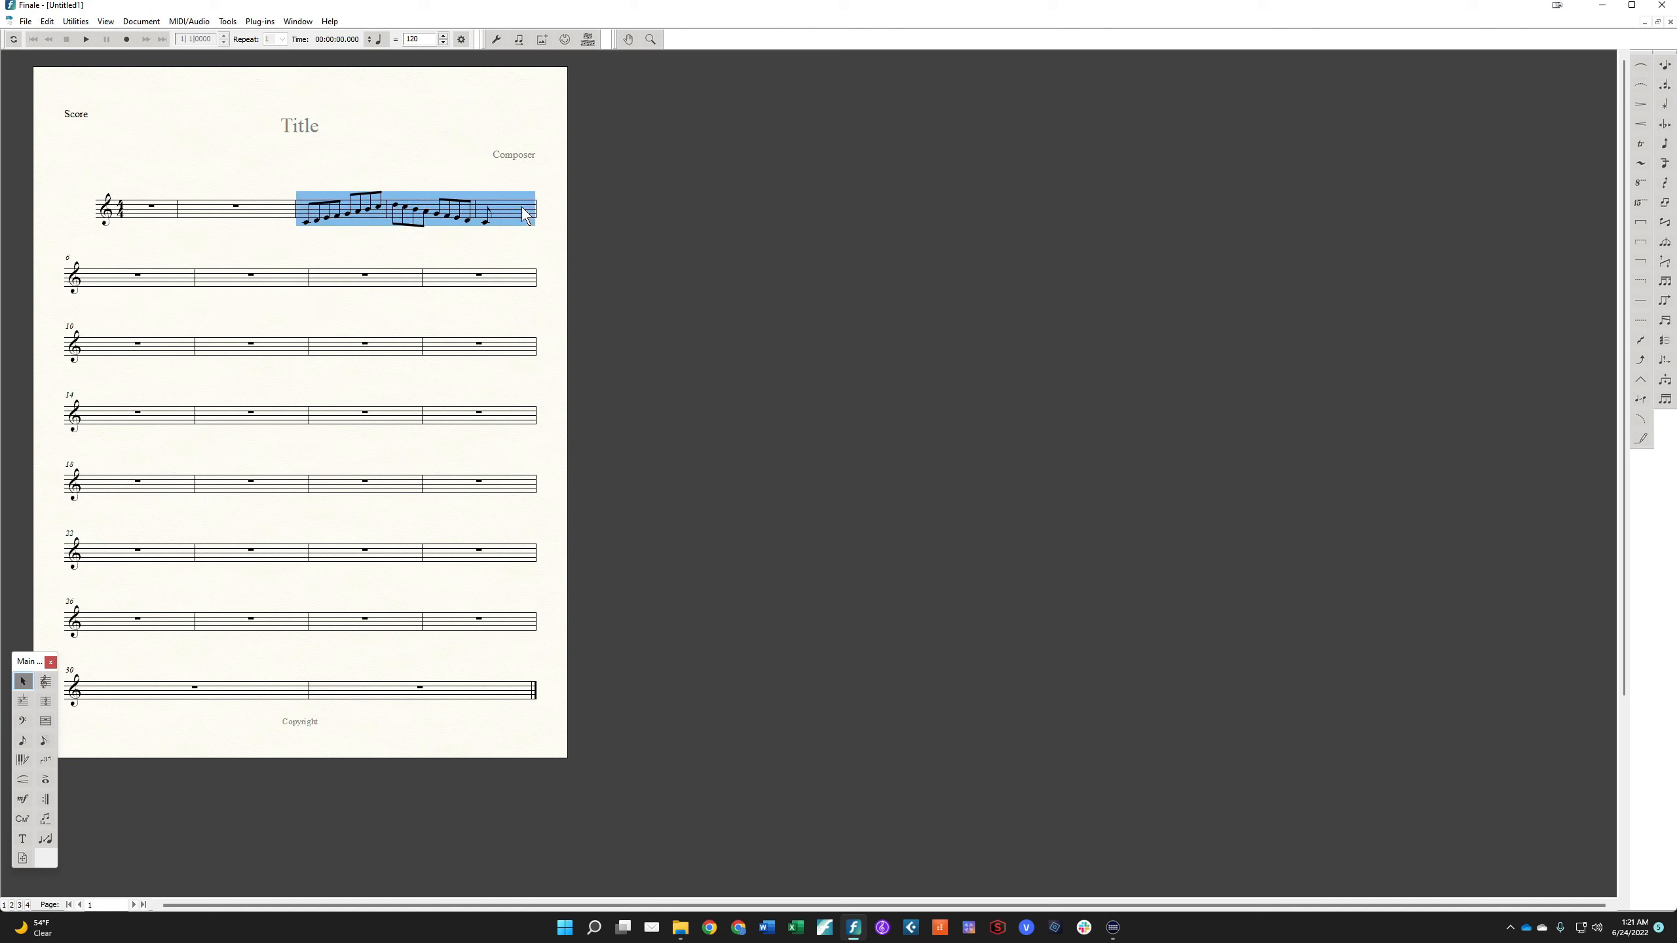
{"action": "left_click", "coordinate": [1153, 809]}
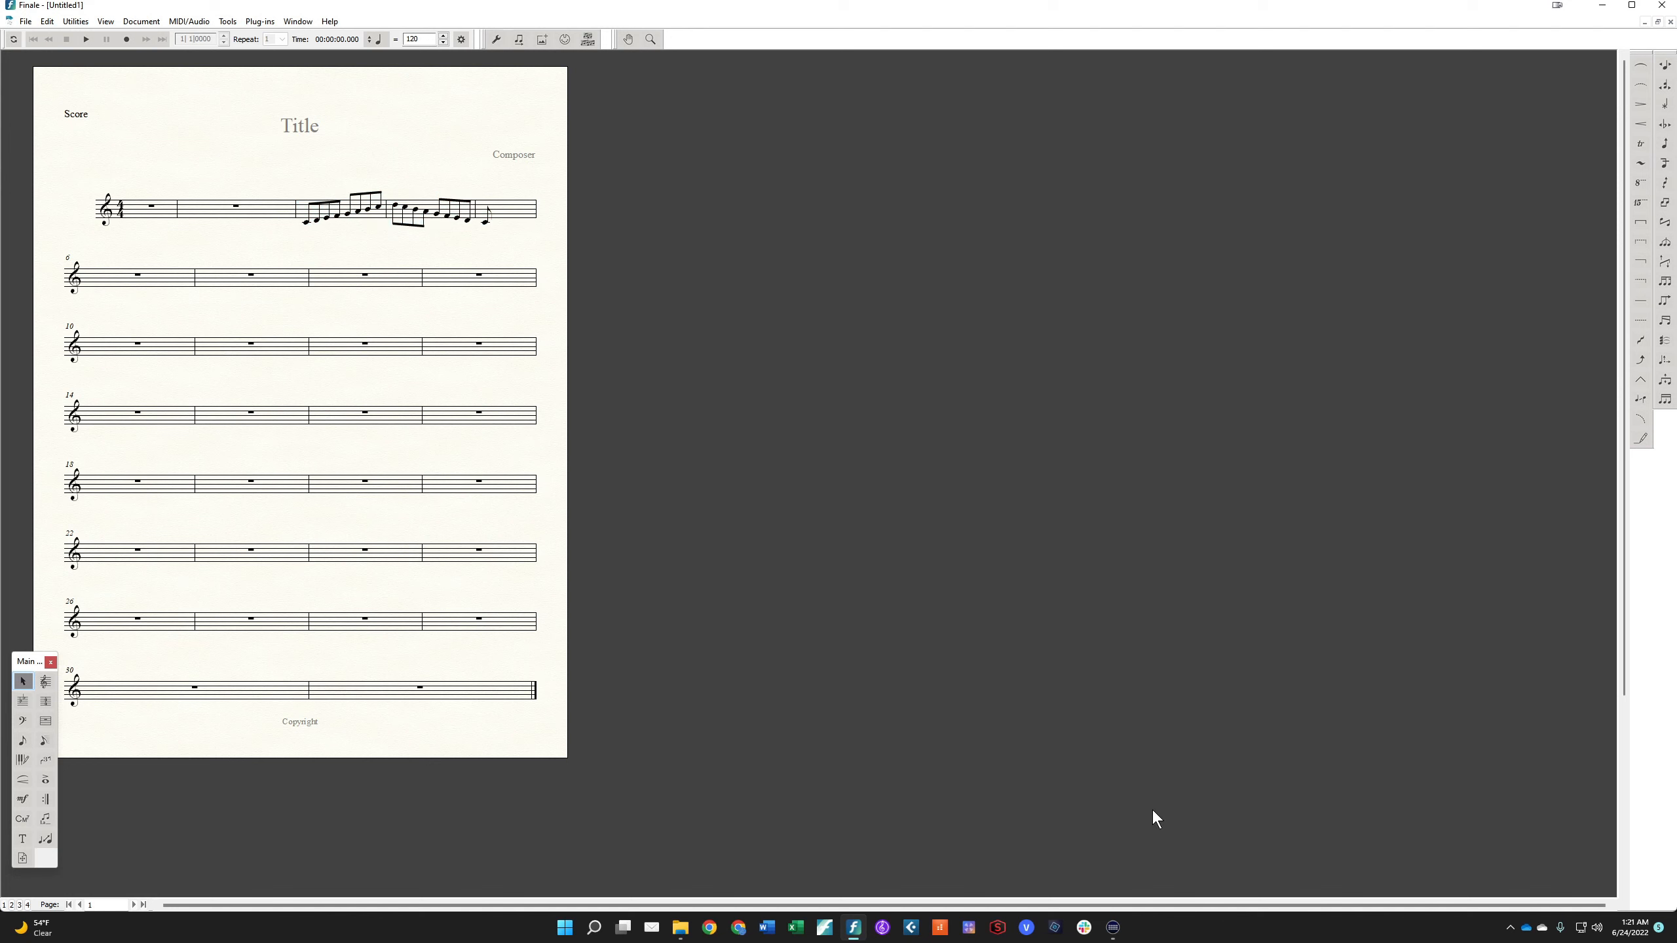
{"action": "key", "text": "super+Left"}
{"action": "left_click", "coordinate": [1076, 380]}
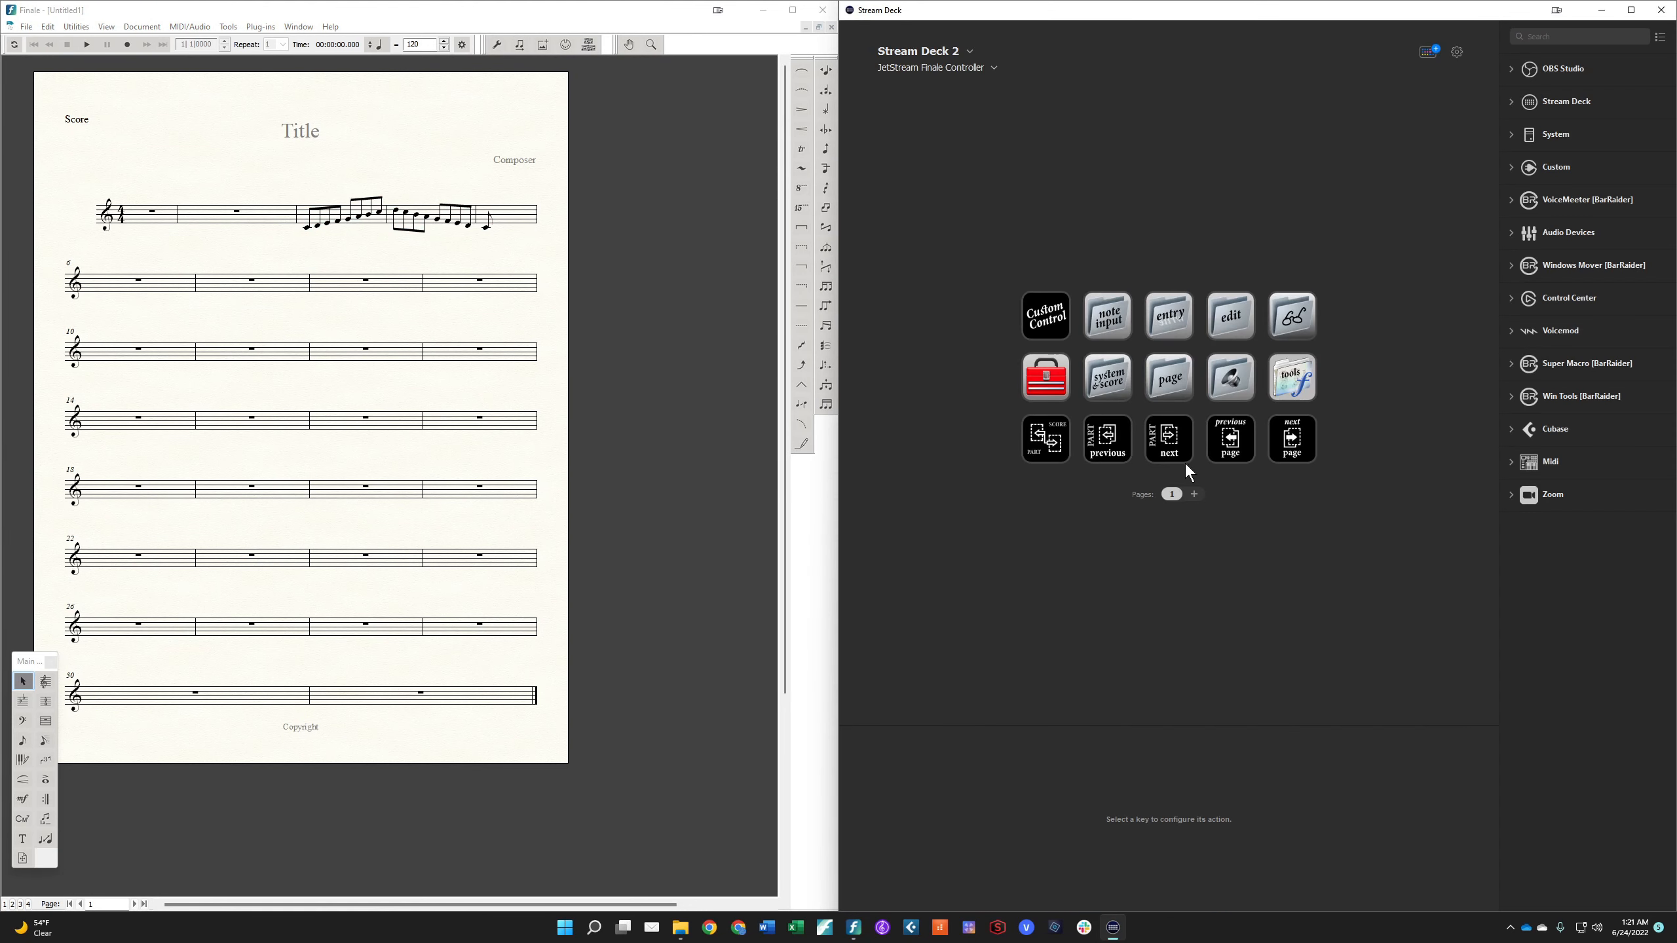
Add a p dynamic, a crescendo hairpin and a region-end f to measures 3–5 using the JetStream dynamics keys.
{"action": "left_click", "coordinate": [339, 218]}
{"action": "left_click", "coordinate": [537, 213], "text": "shift"}
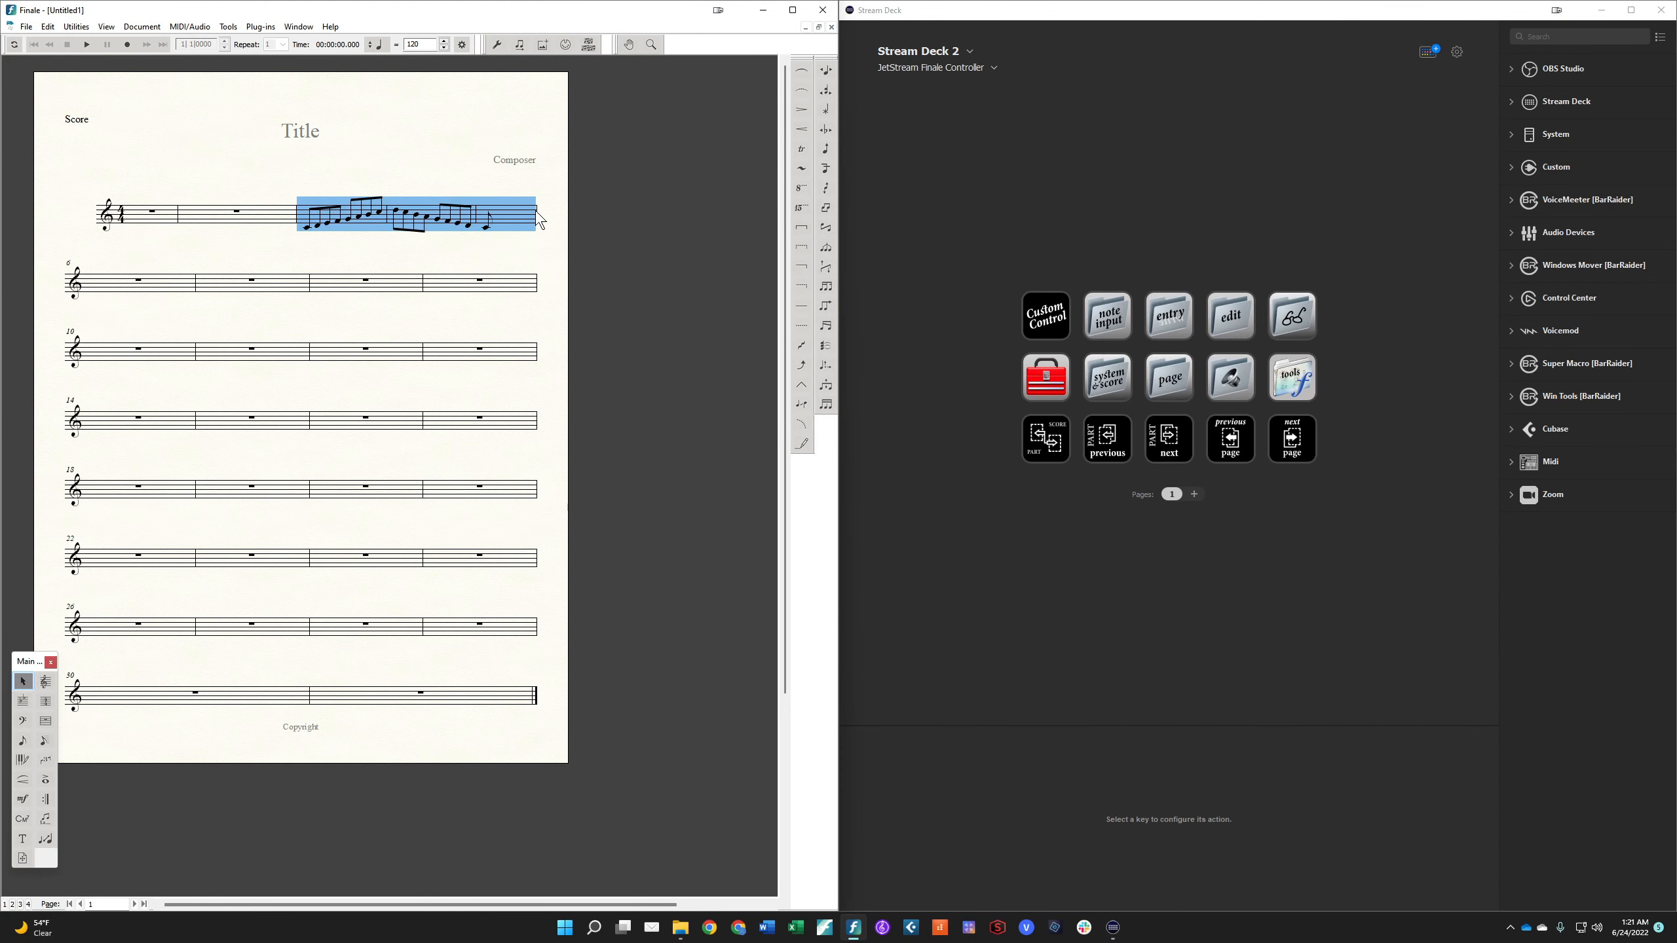
{"action": "double_click", "coordinate": [1183, 322]}
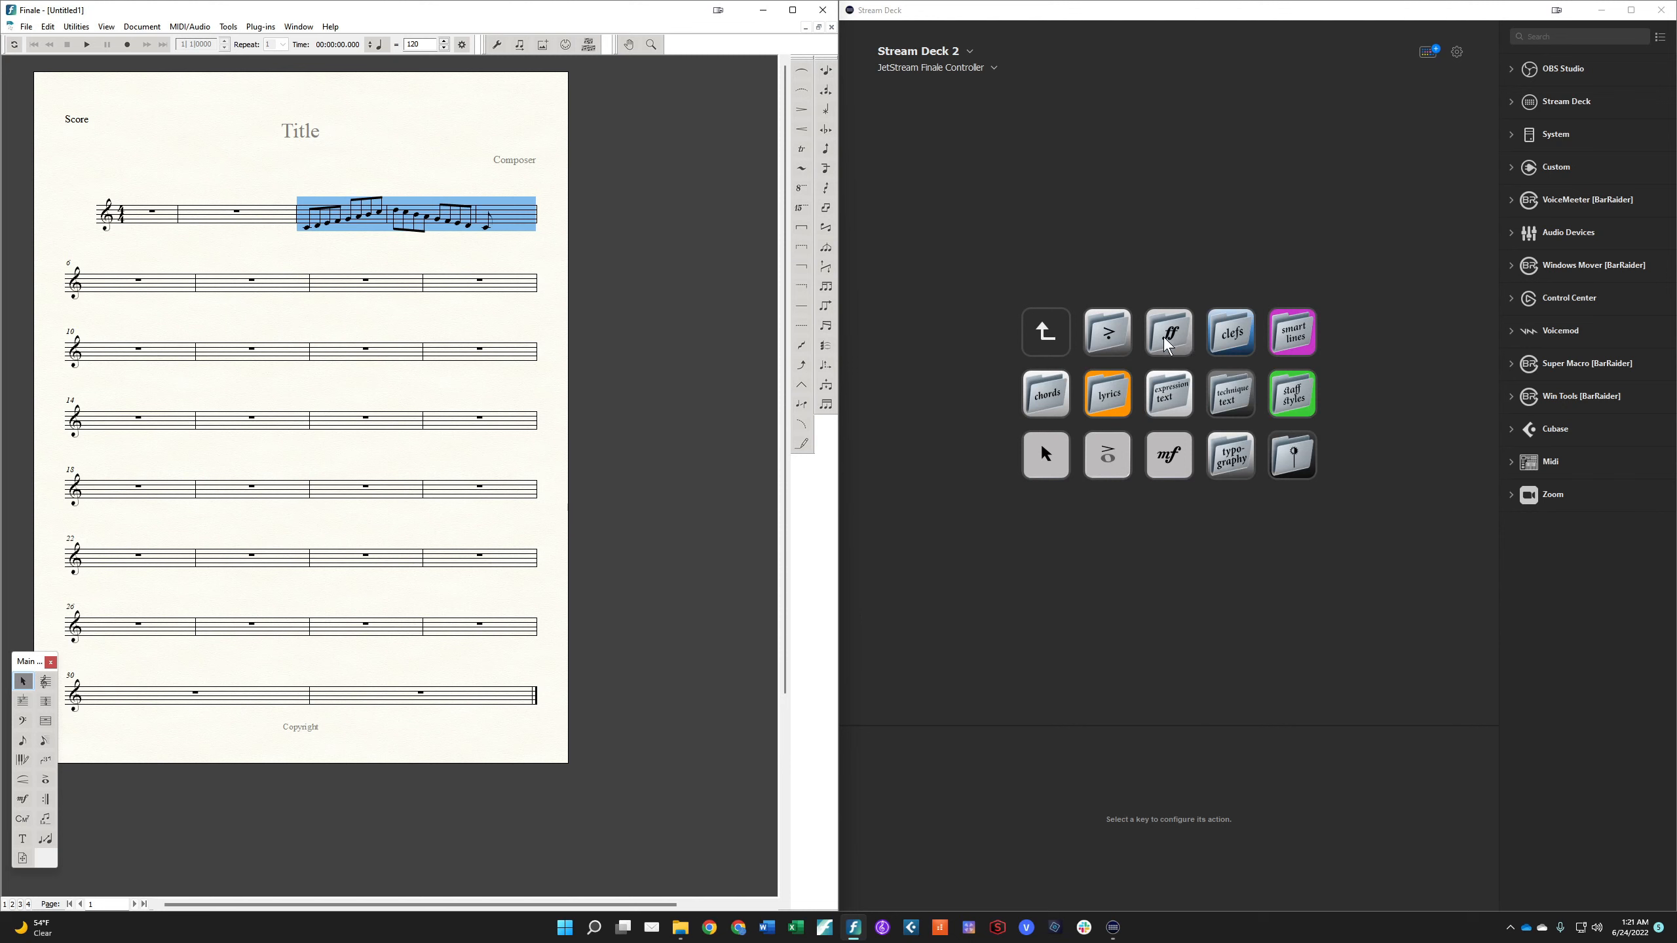
{"action": "double_click", "coordinate": [1168, 336]}
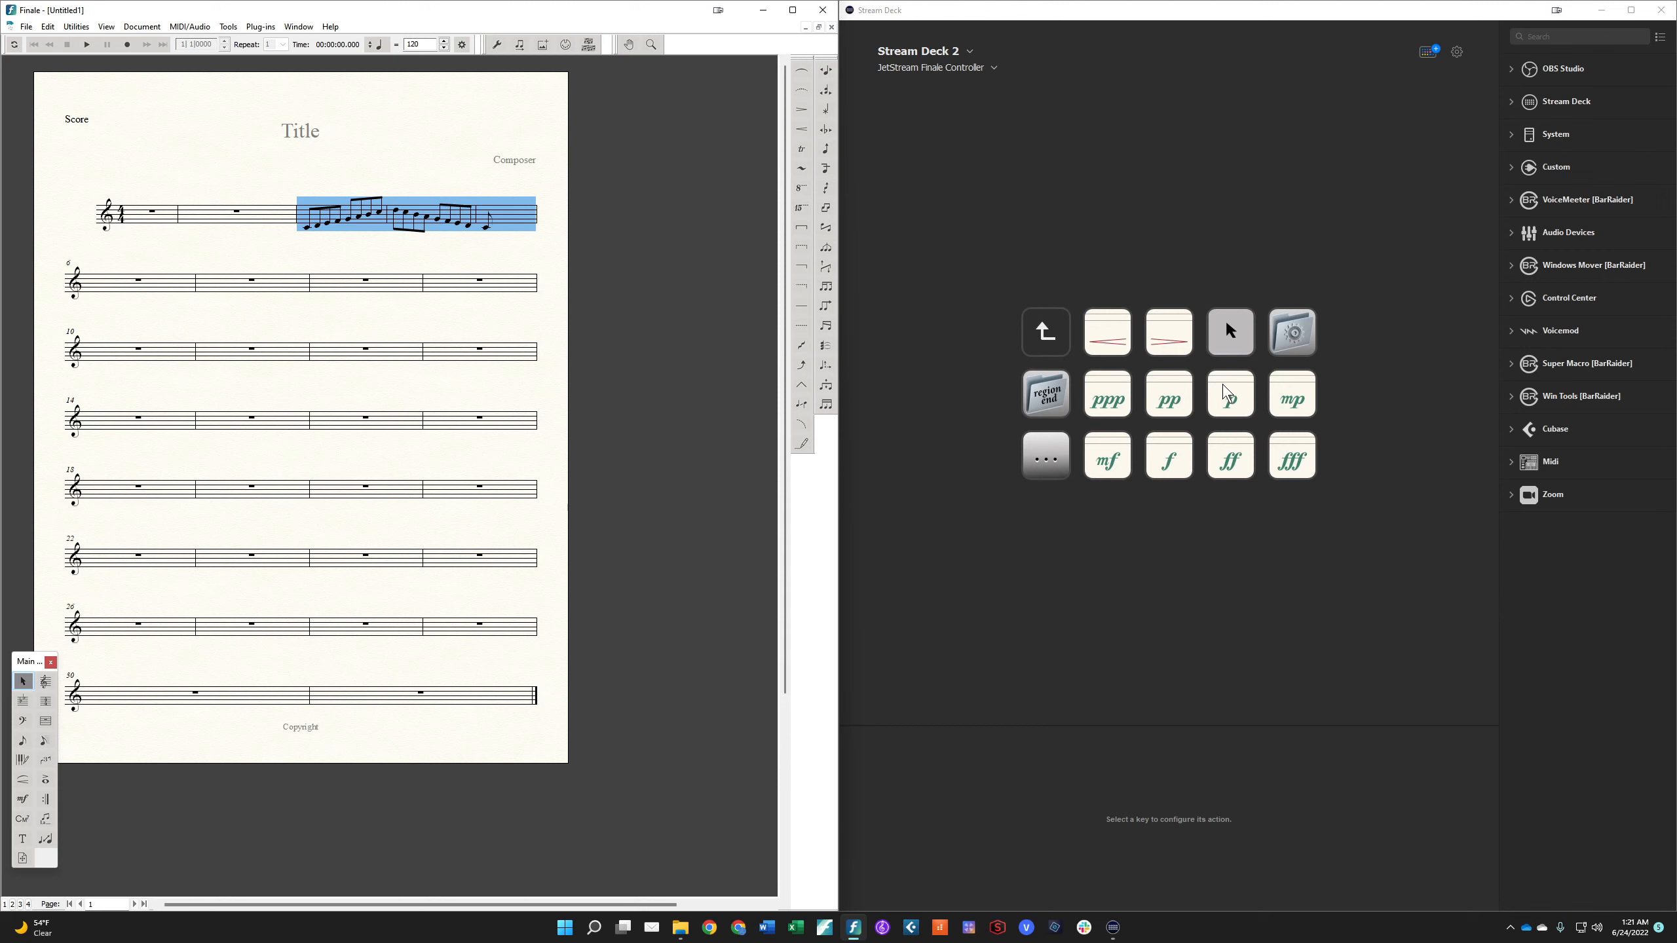
{"action": "key", "text": "ctrl+alt+shift+j"}
{"action": "key", "text": "Return"}
{"action": "key", "text": "ctrl+alt+shift+j"}
{"action": "key", "text": "Return"}
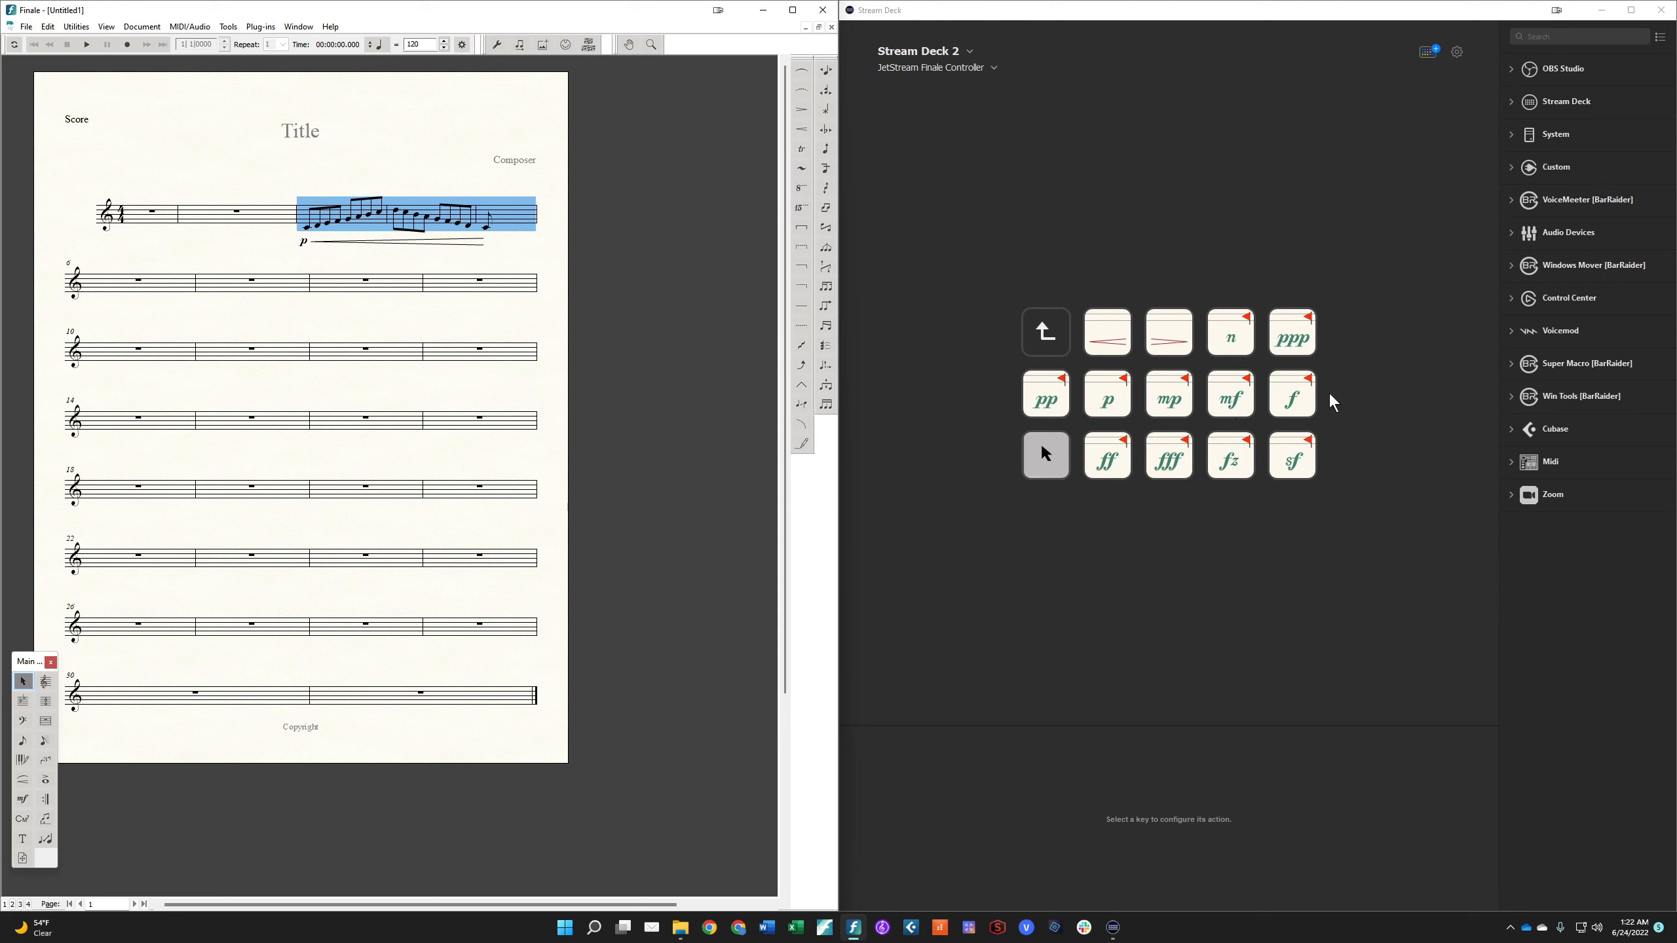
{"action": "key", "text": "ctrl+alt+shift+j"}
{"action": "mouse_move", "coordinate": [680, 931]}
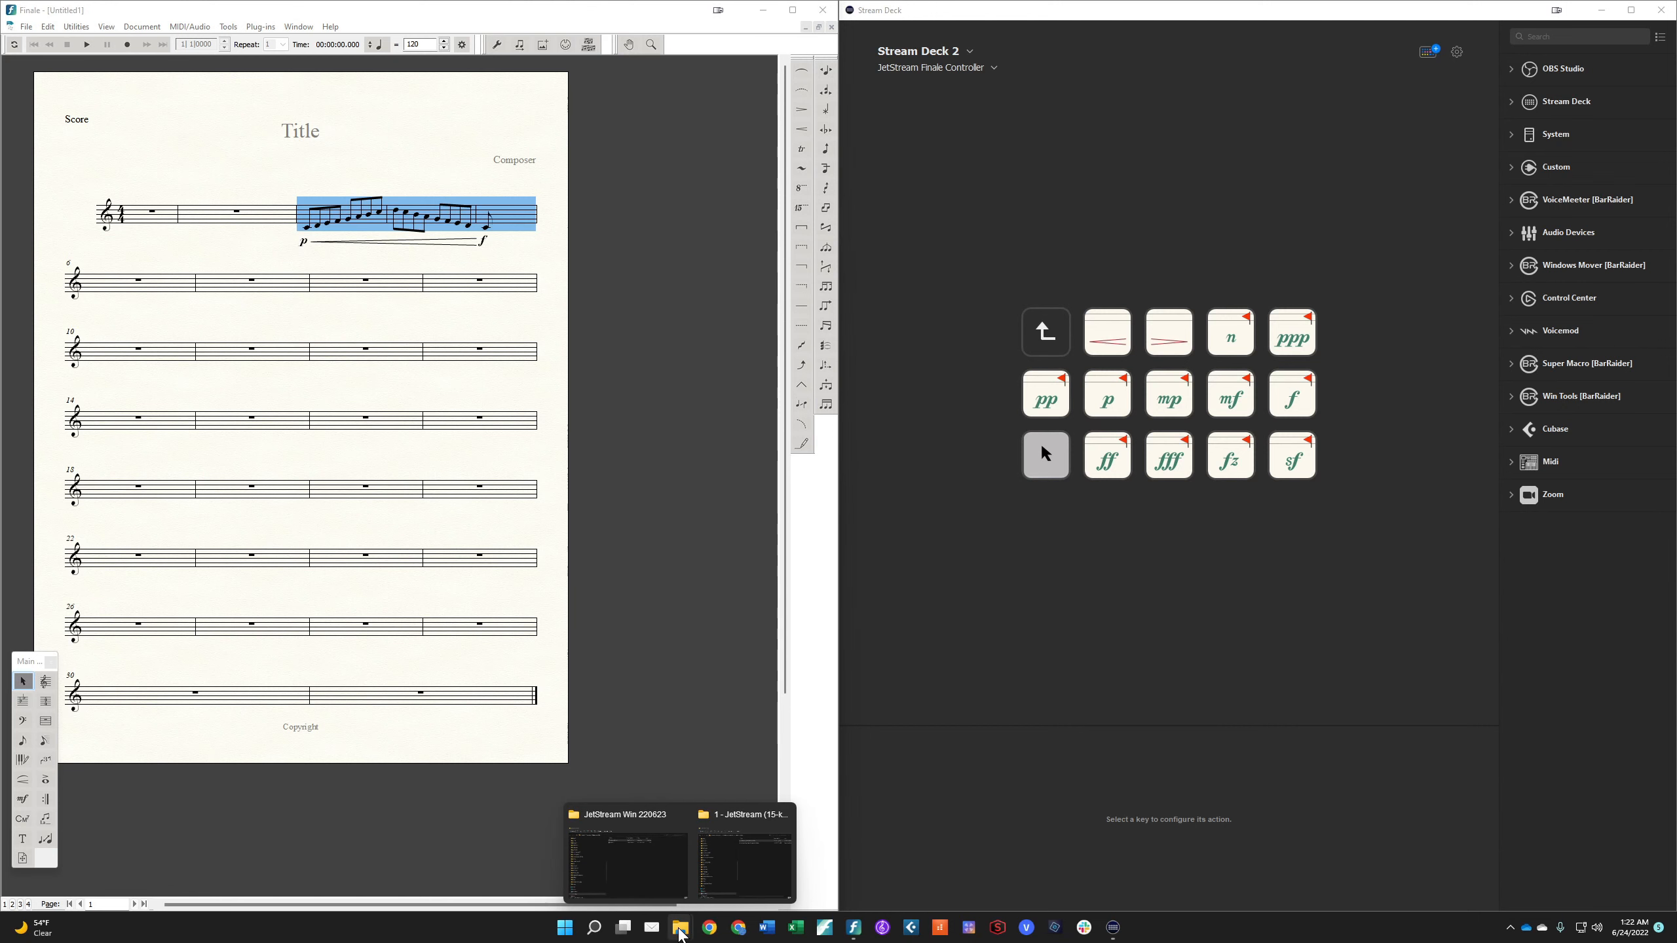
In File Explorer, open the 3 - JetStream AutoHotkey folder inside JetStream Finale Controller, keeping the window clear of the score.
{"action": "left_click", "coordinate": [739, 862]}
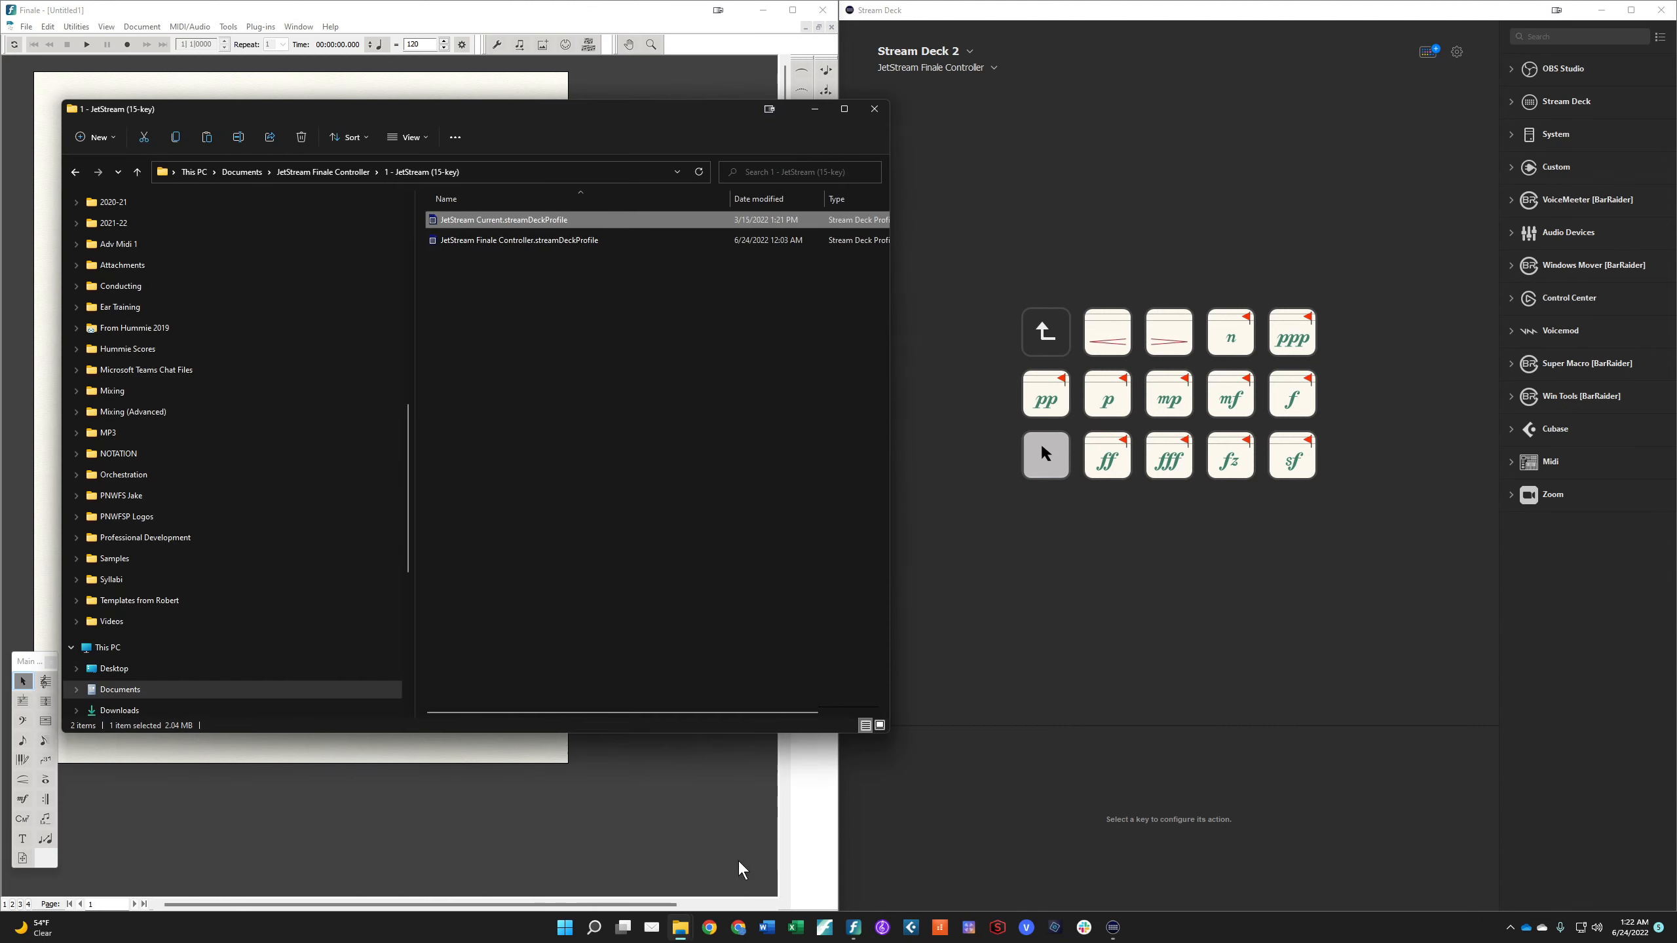
{"action": "left_click", "coordinate": [442, 281]}
{"action": "left_click", "coordinate": [311, 173]}
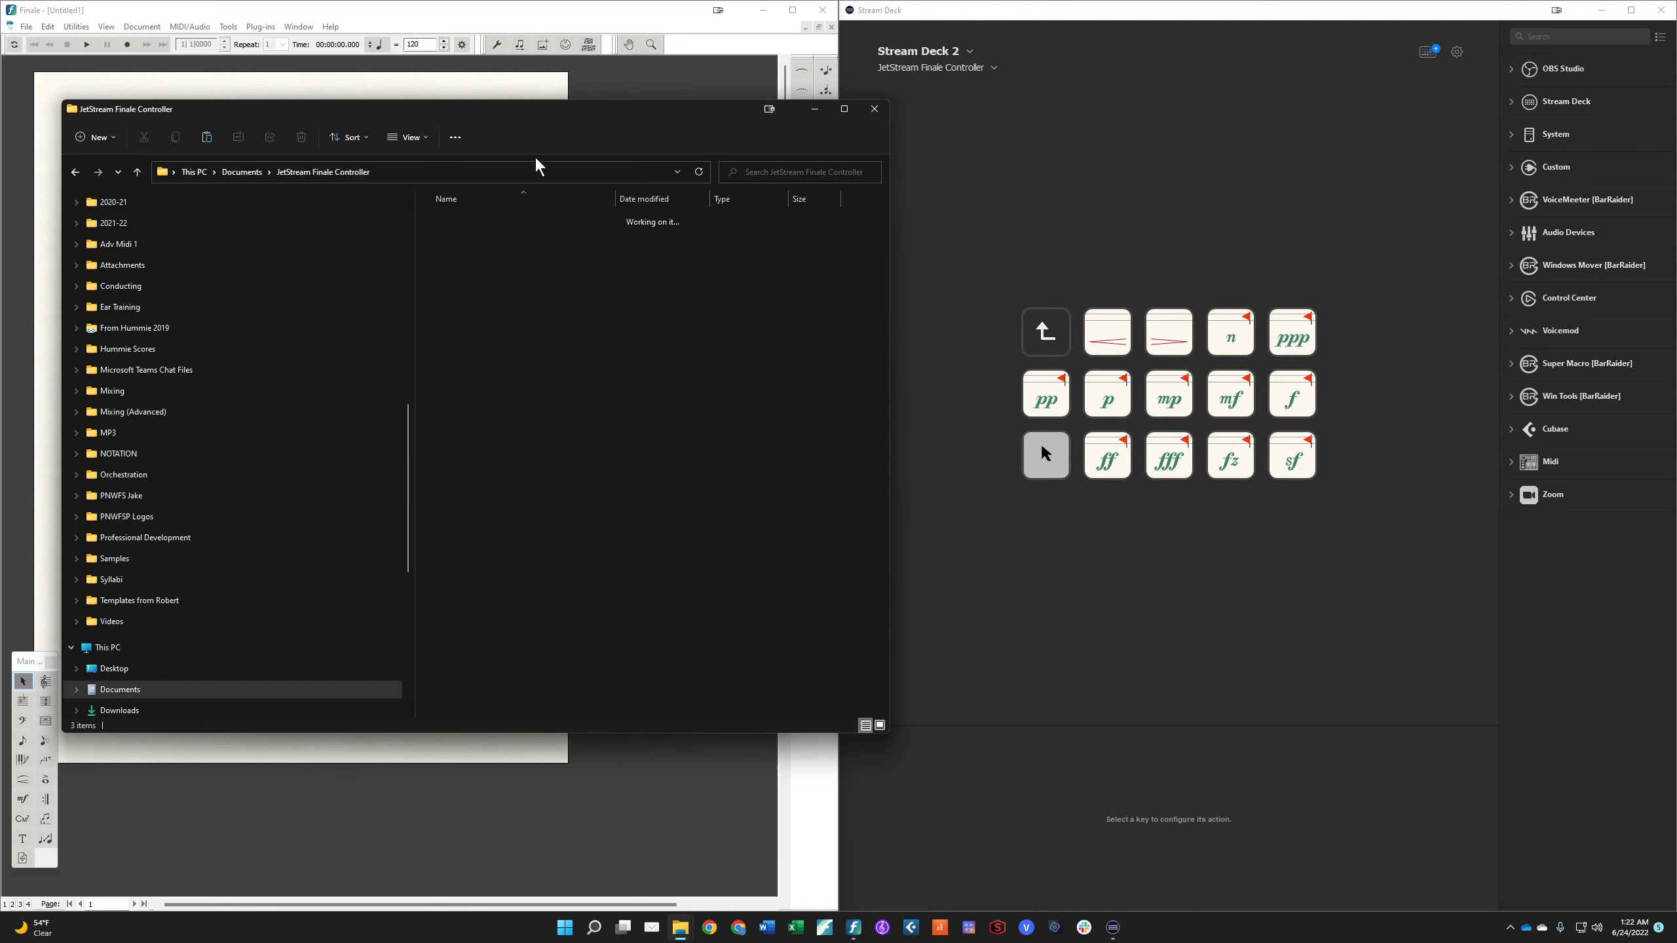
{"action": "left_click_drag", "start_coordinate": [513, 124], "coordinate": [1168, 243]}
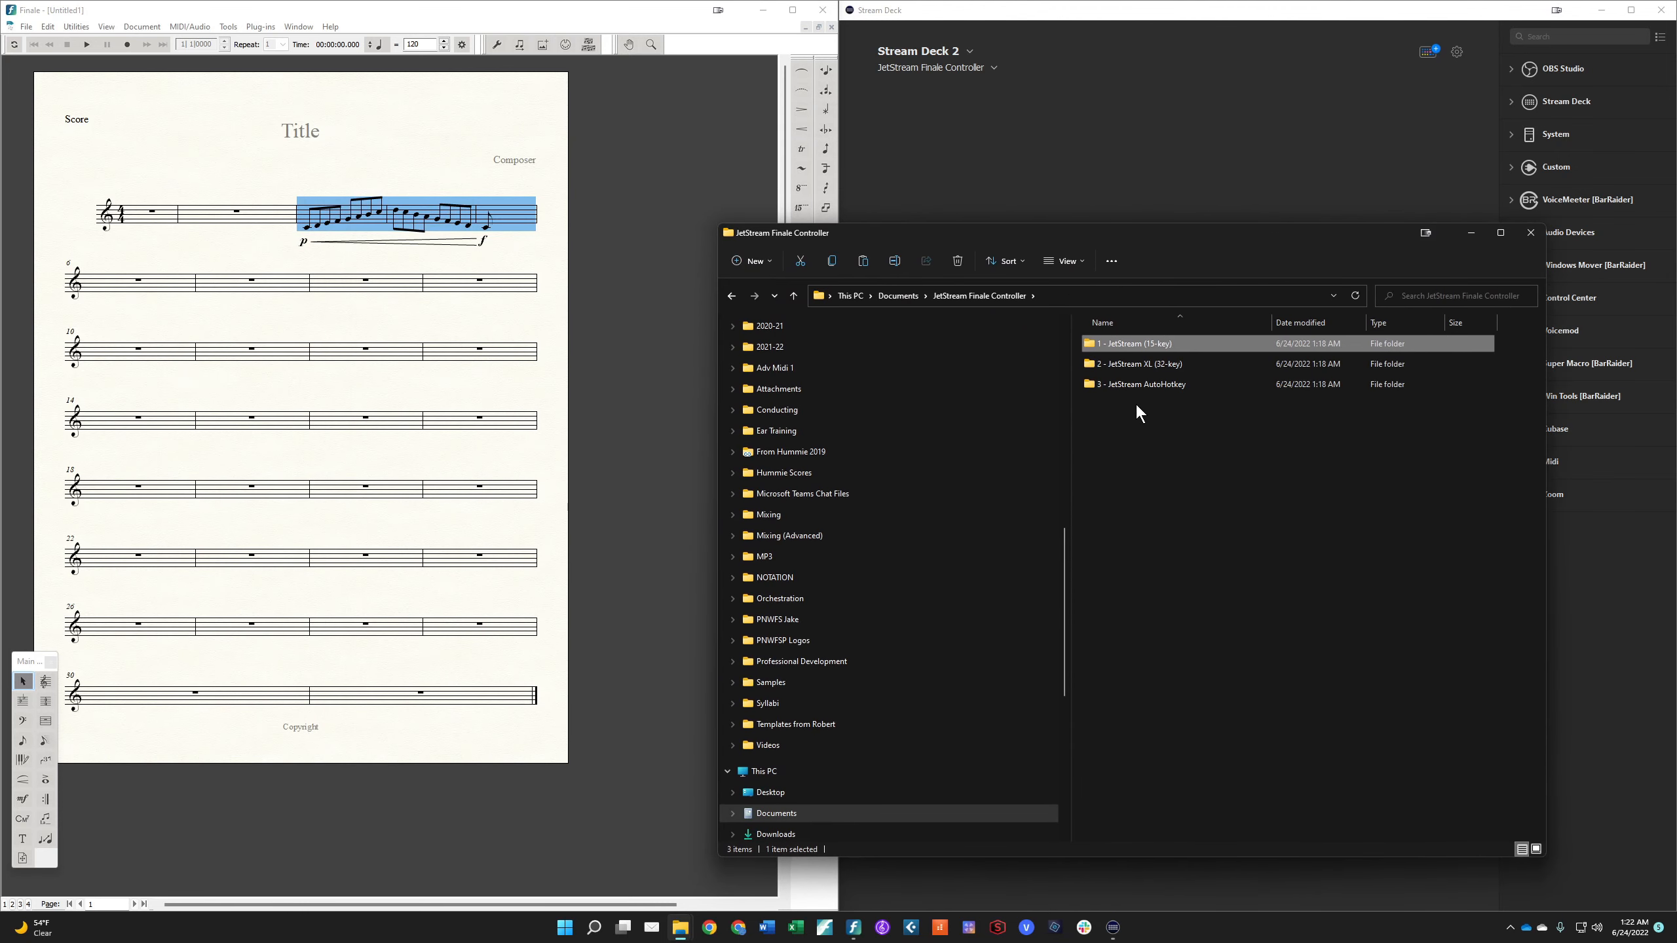
{"action": "left_click", "coordinate": [1199, 520]}
{"action": "left_click", "coordinate": [1143, 383]}
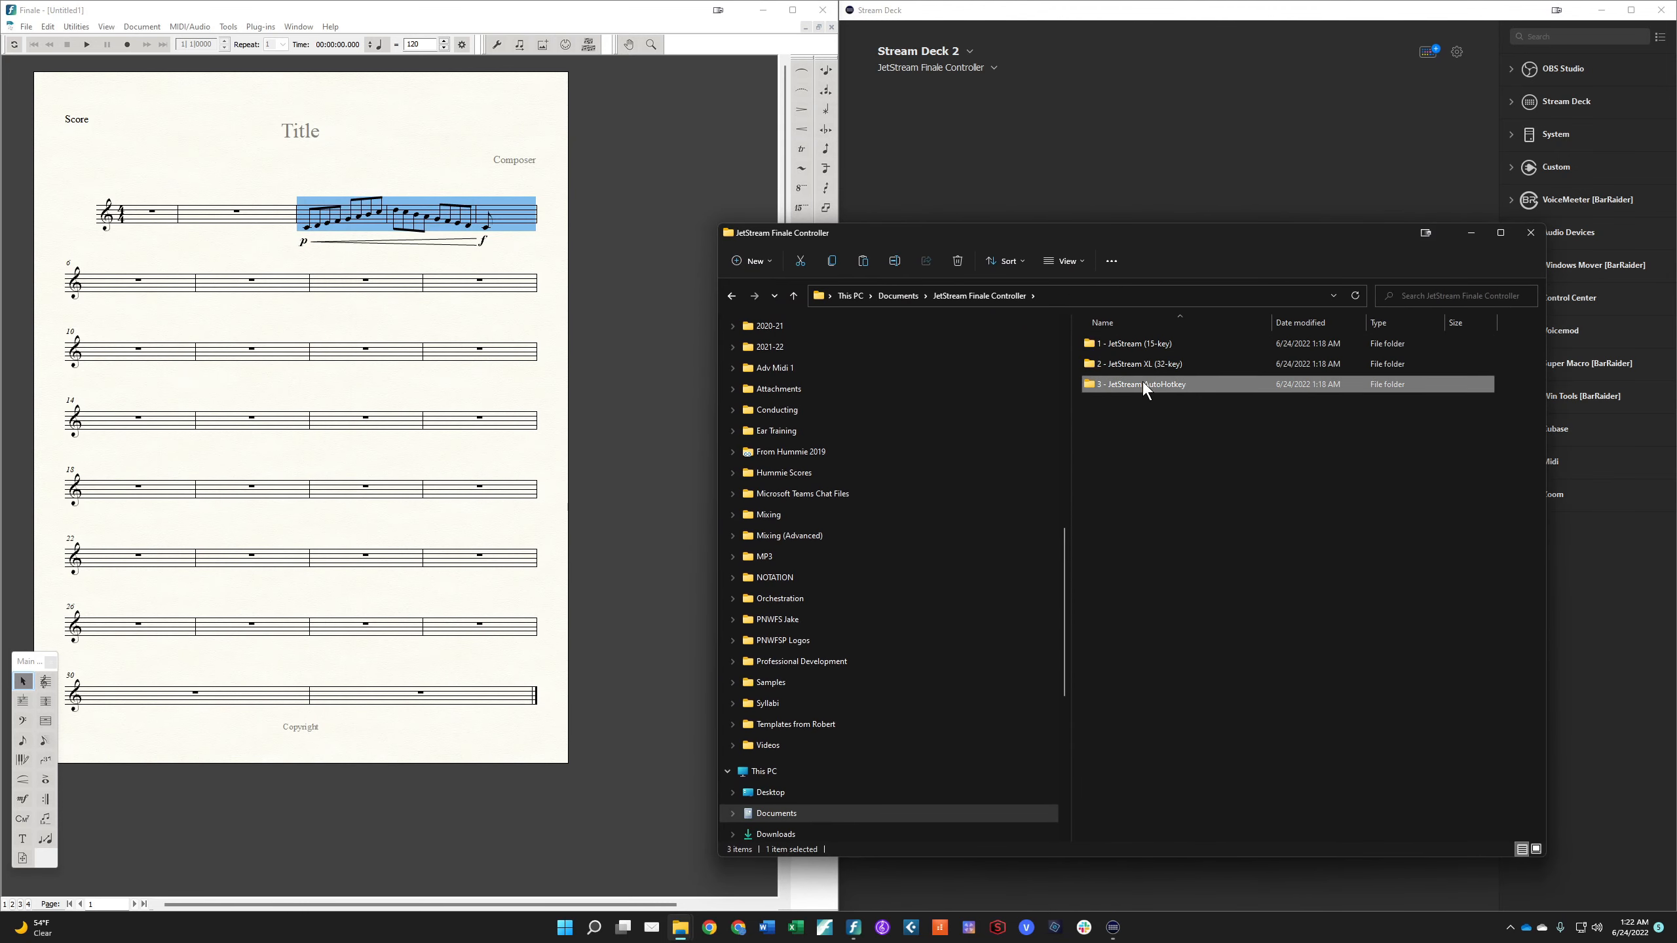
{"action": "double_click", "coordinate": [1142, 383]}
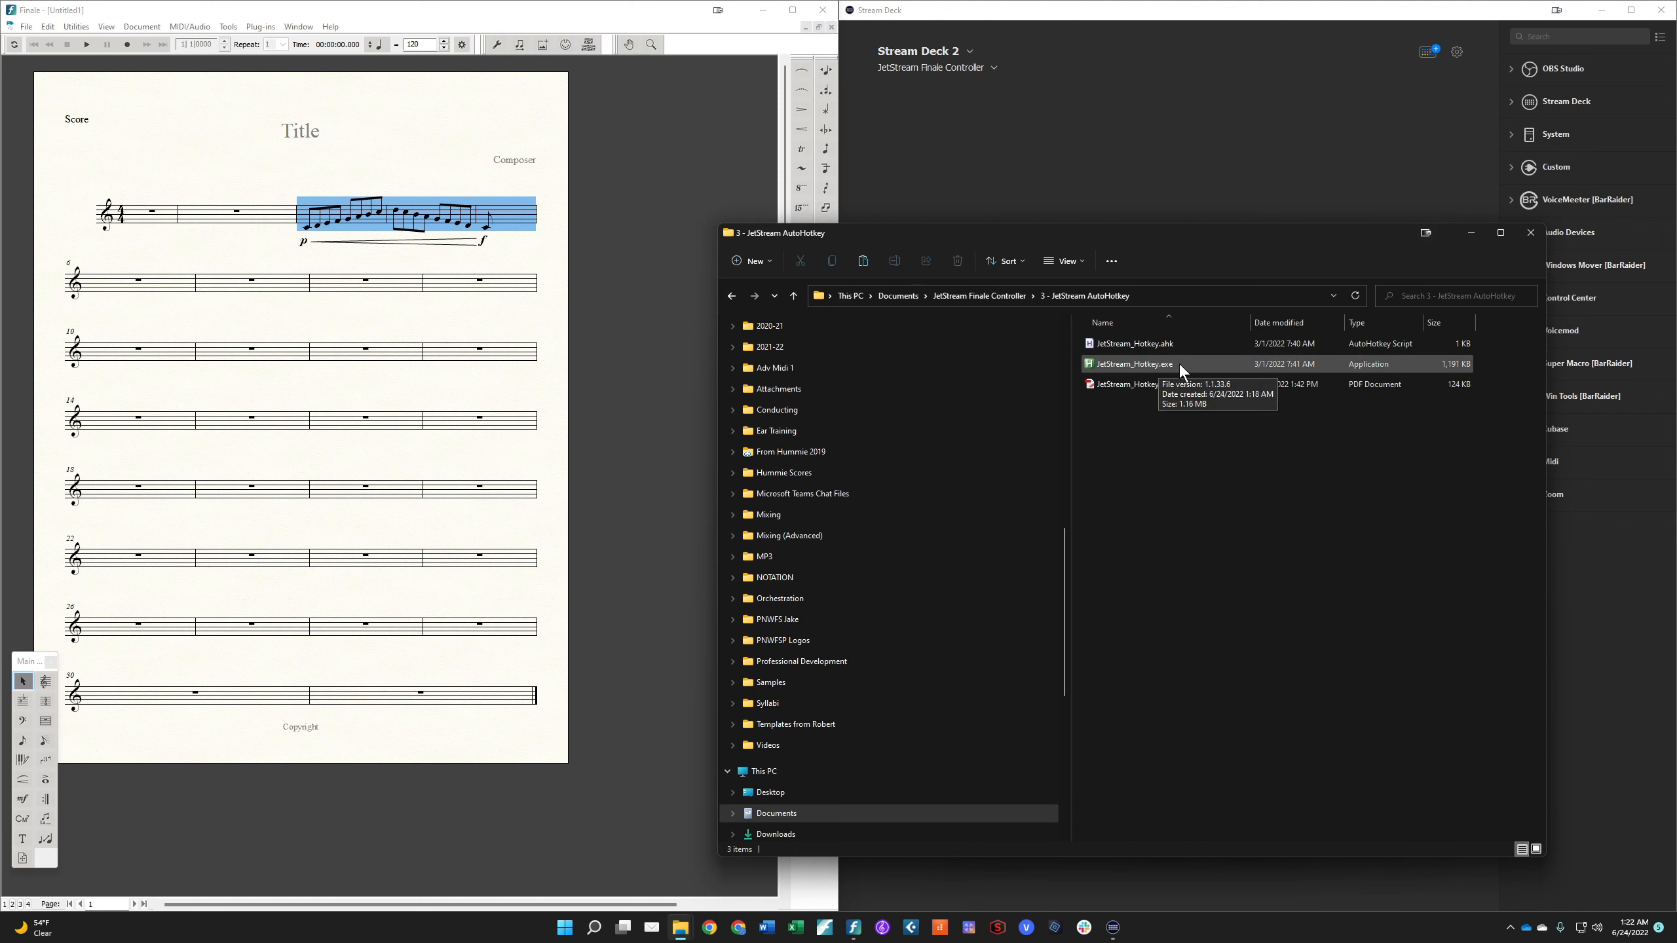
Run JetStream_Hotkey.exe and create a shortcut to it in the same folder.
{"action": "double_click", "coordinate": [1142, 365]}
{"action": "right_click", "coordinate": [1142, 365]}
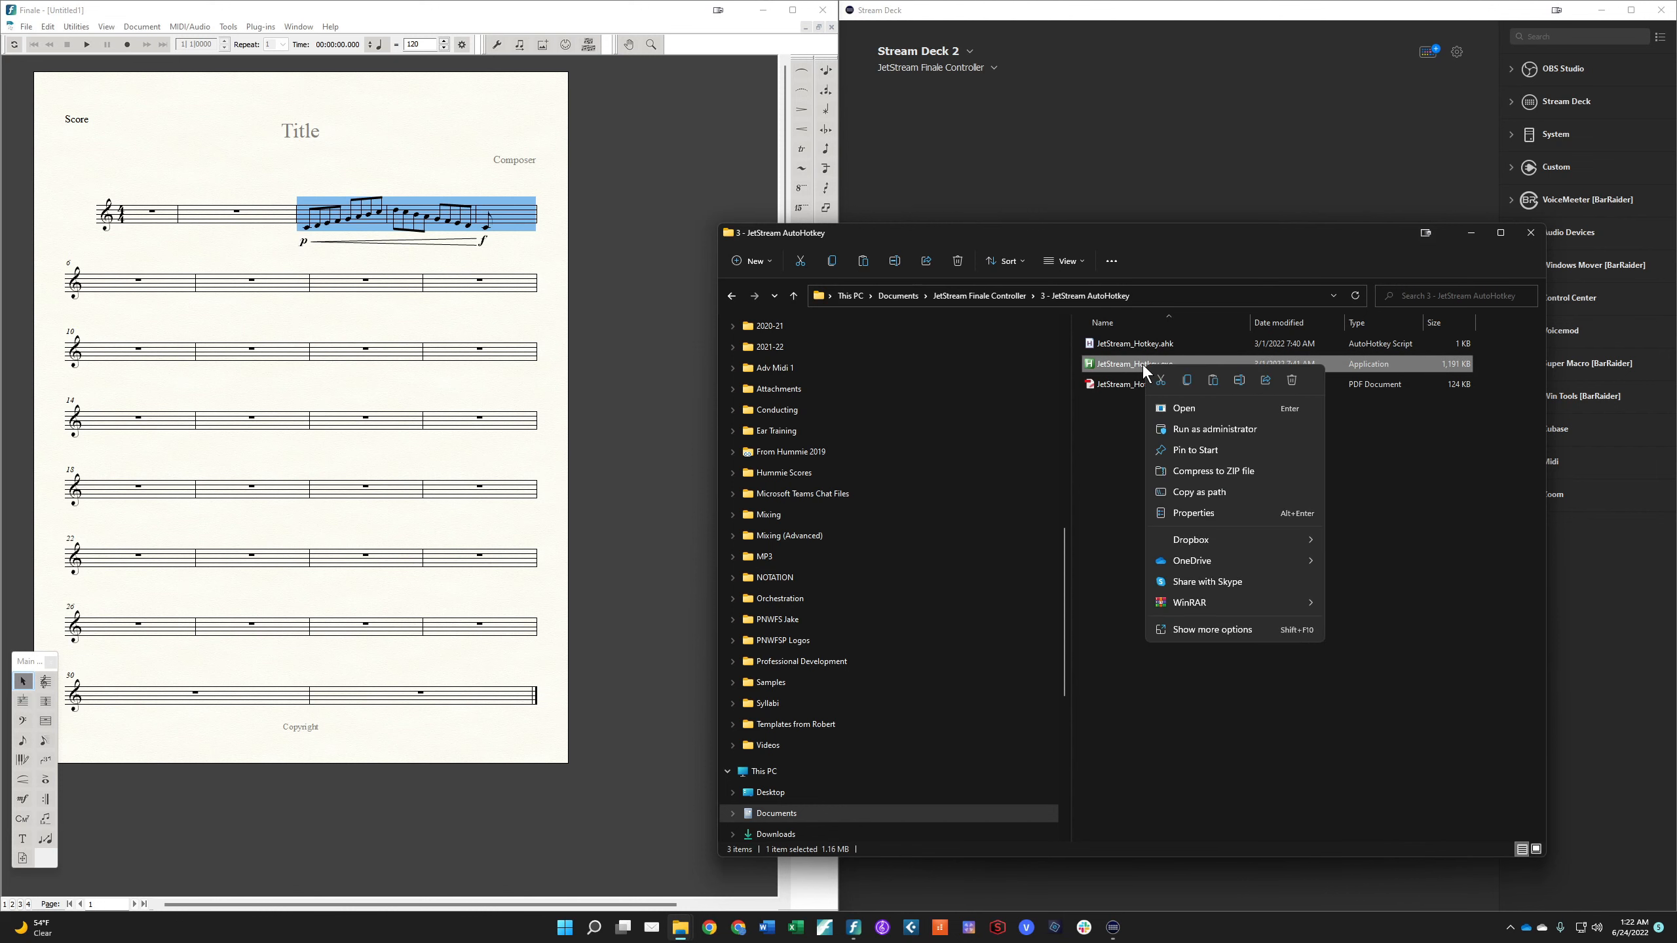
{"action": "left_click", "coordinate": [1231, 629]}
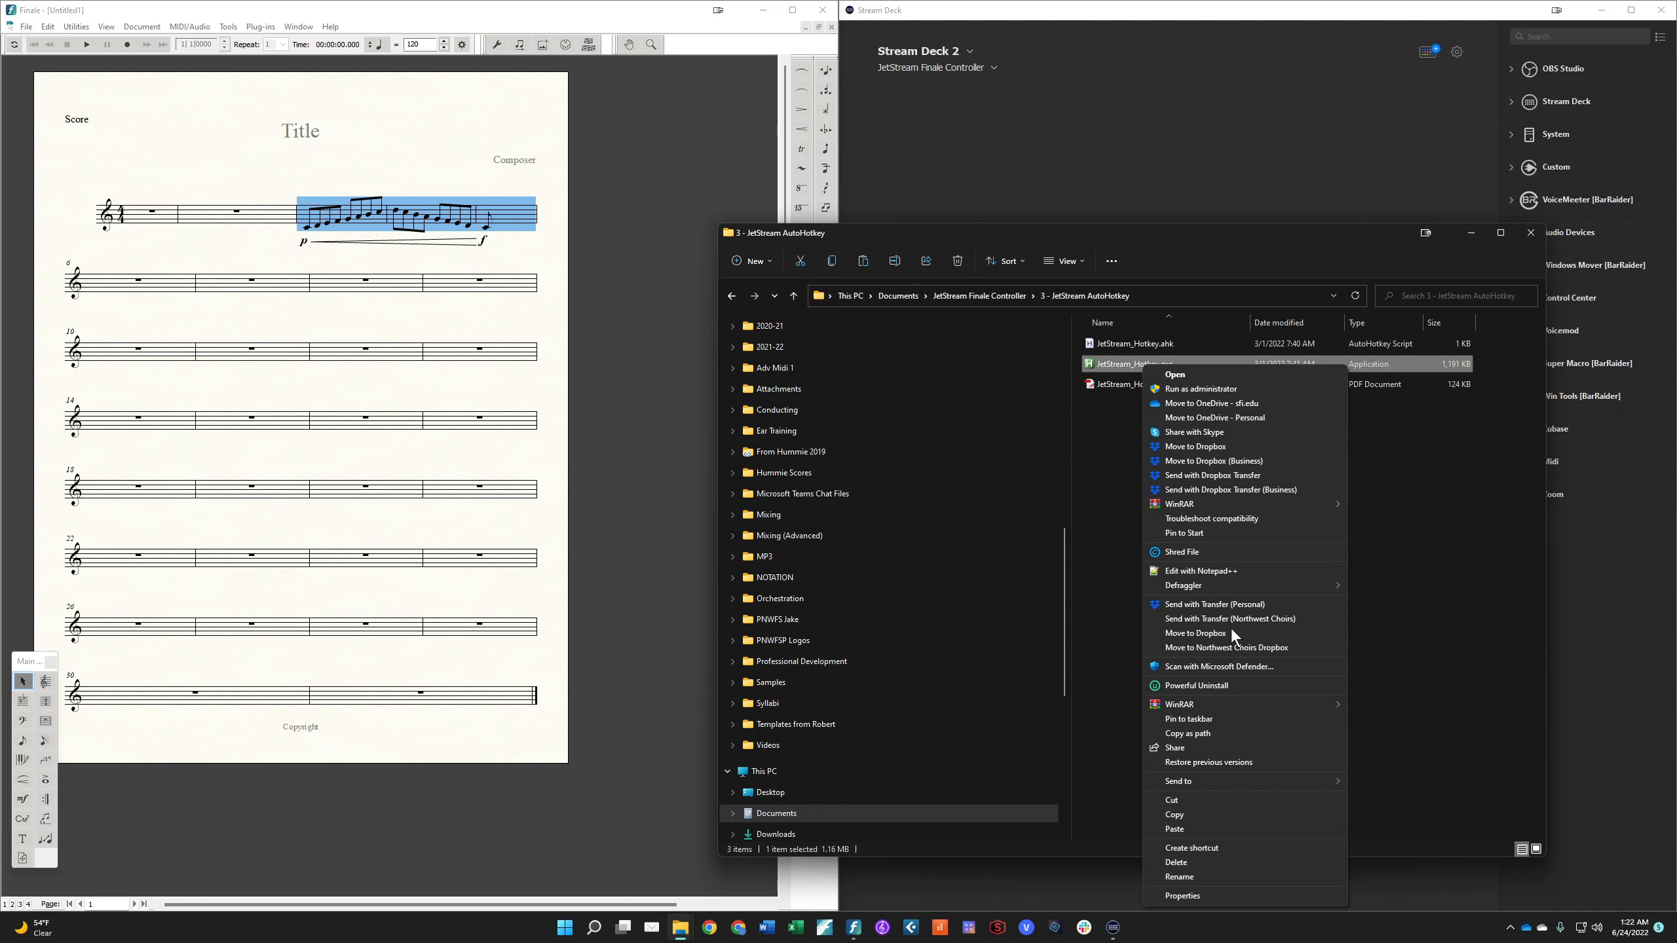
{"action": "left_click", "coordinate": [1256, 847]}
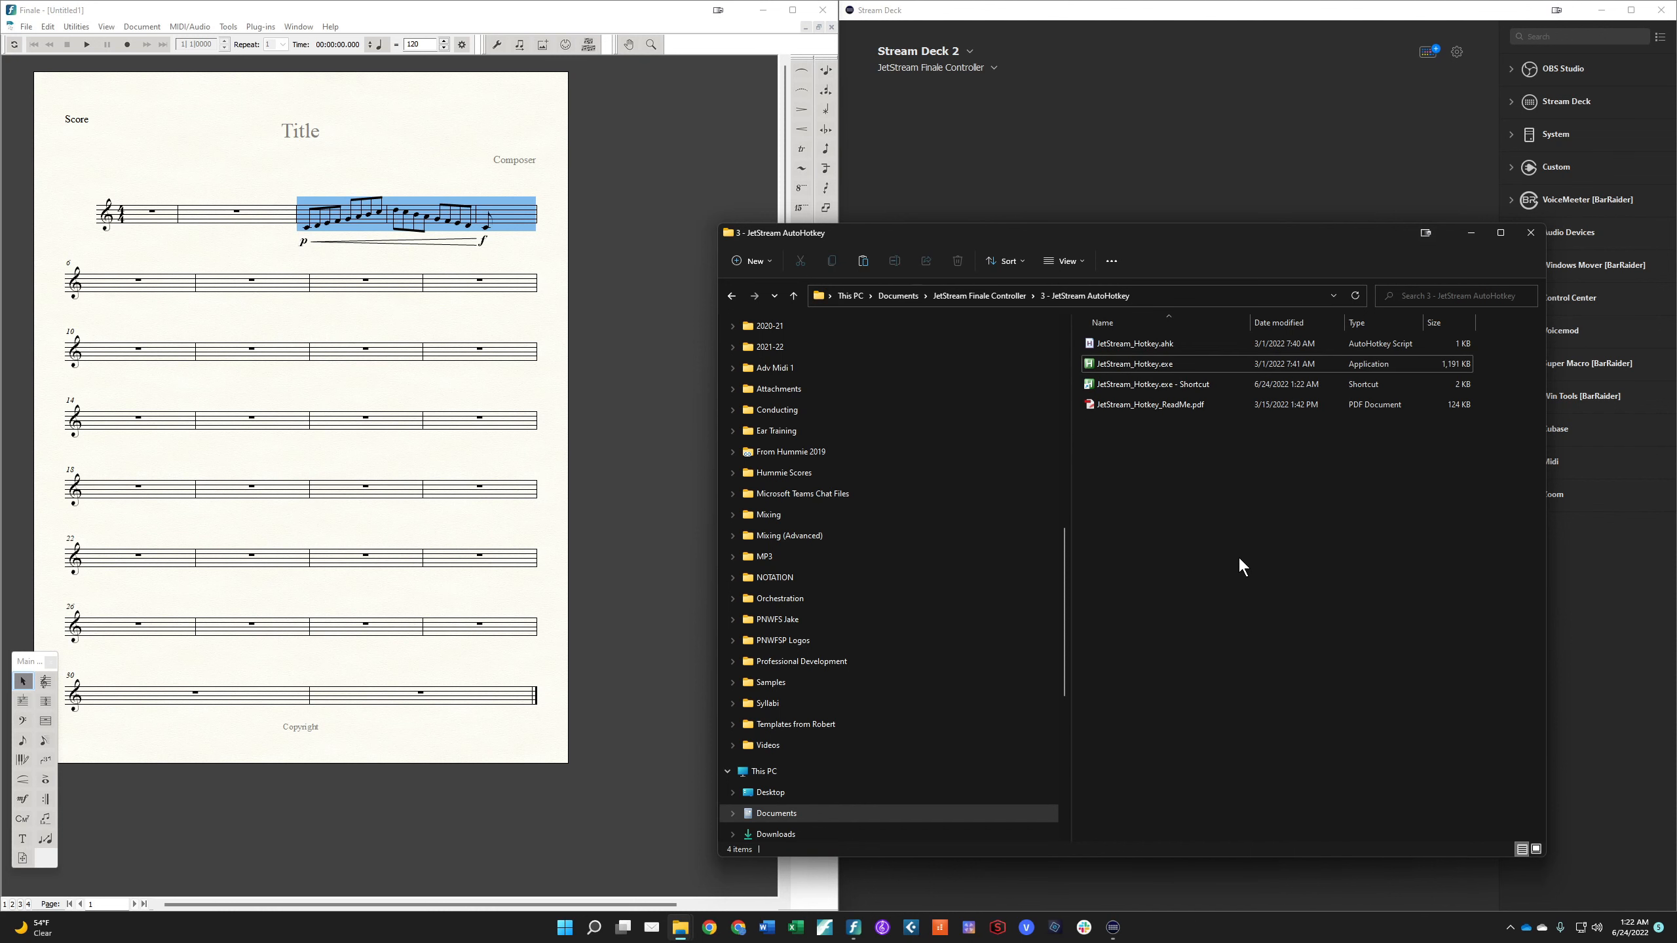
Copy the new JetStream_Hotkey.exe shortcut into the Windows Startup folder, reached with shell:startup.
{"action": "left_click", "coordinate": [1170, 385]}
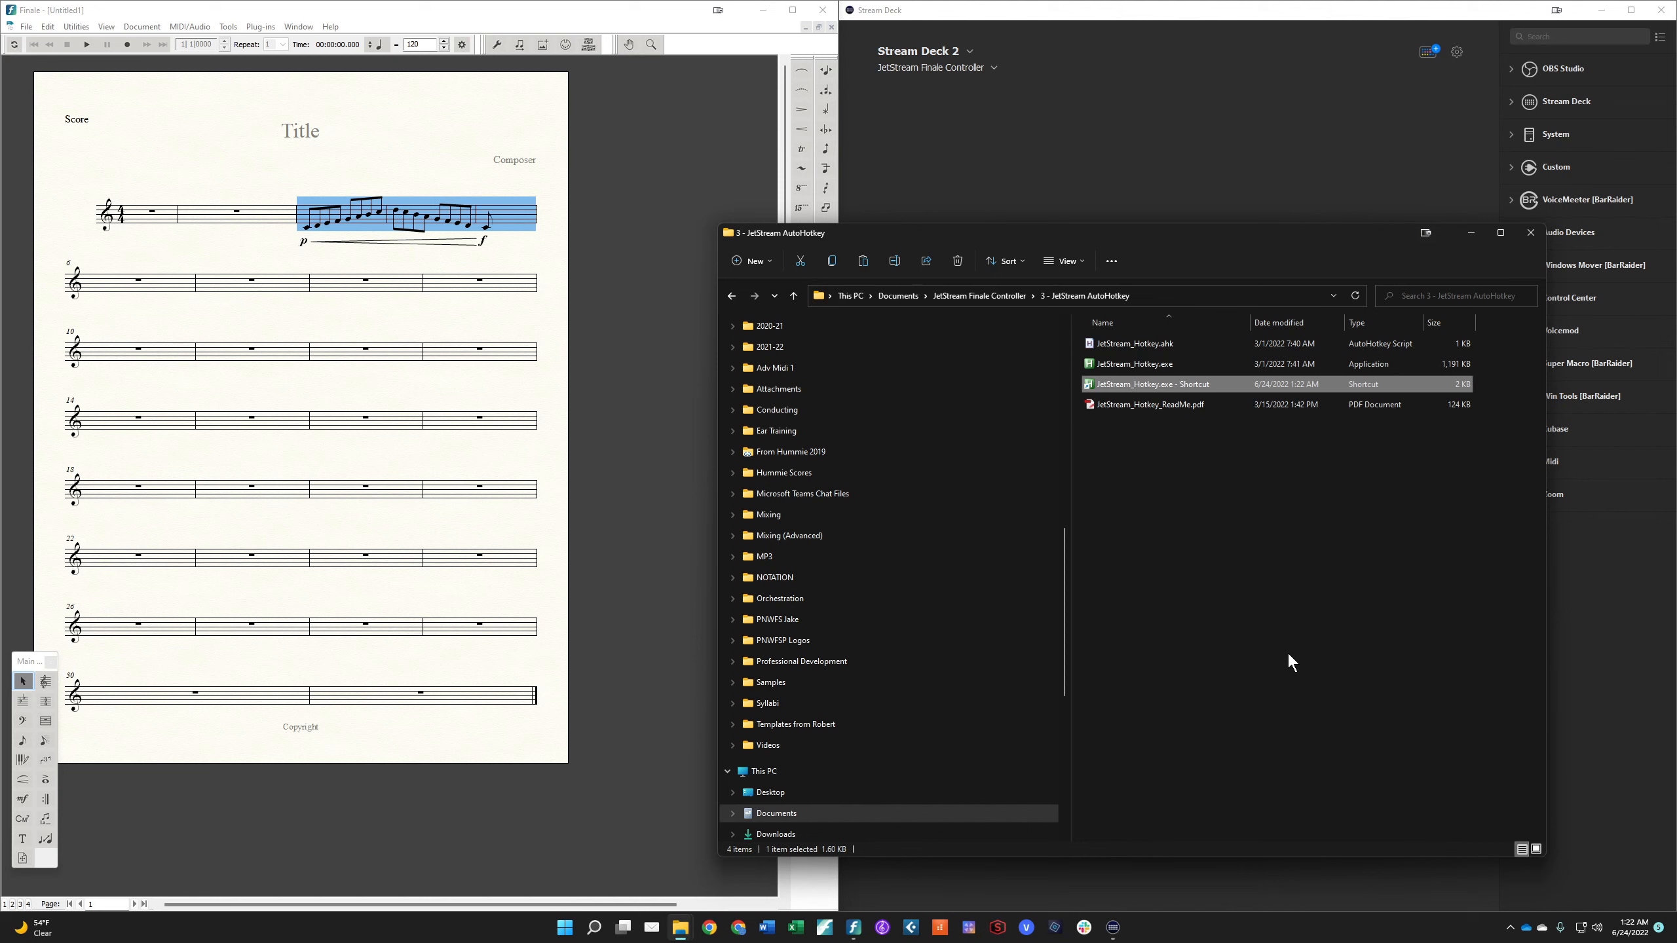
{"action": "key", "text": "super+r"}
{"action": "type", "text": "shel"}
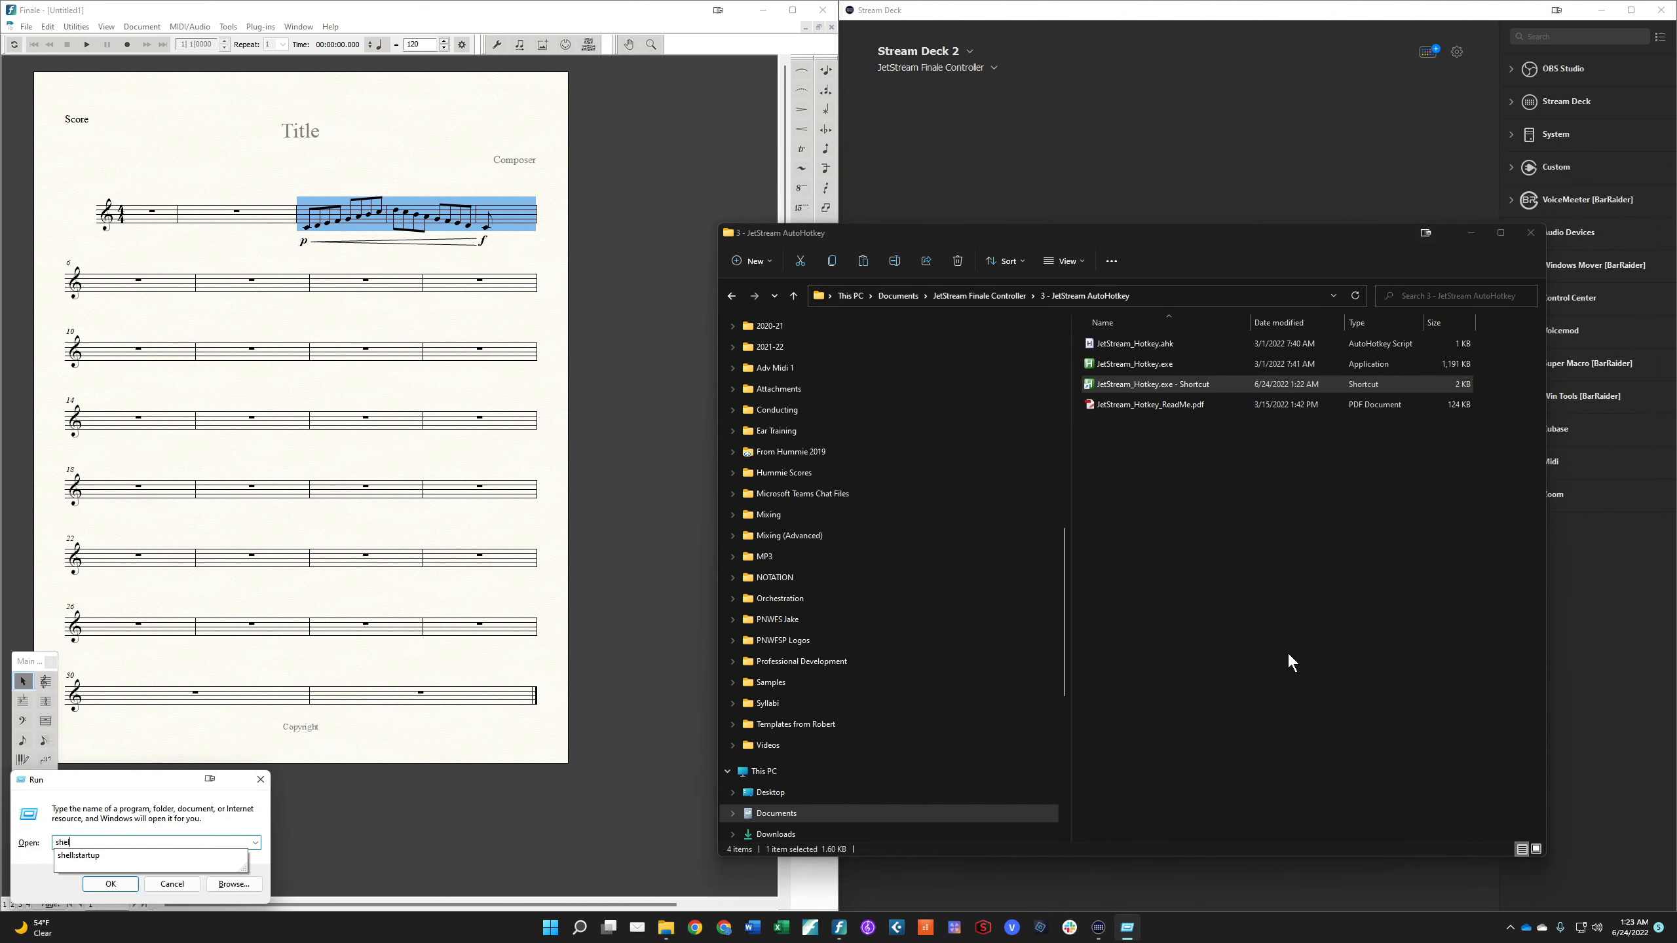
{"action": "type", "text": "l:startup"}
{"action": "key", "text": "Return"}
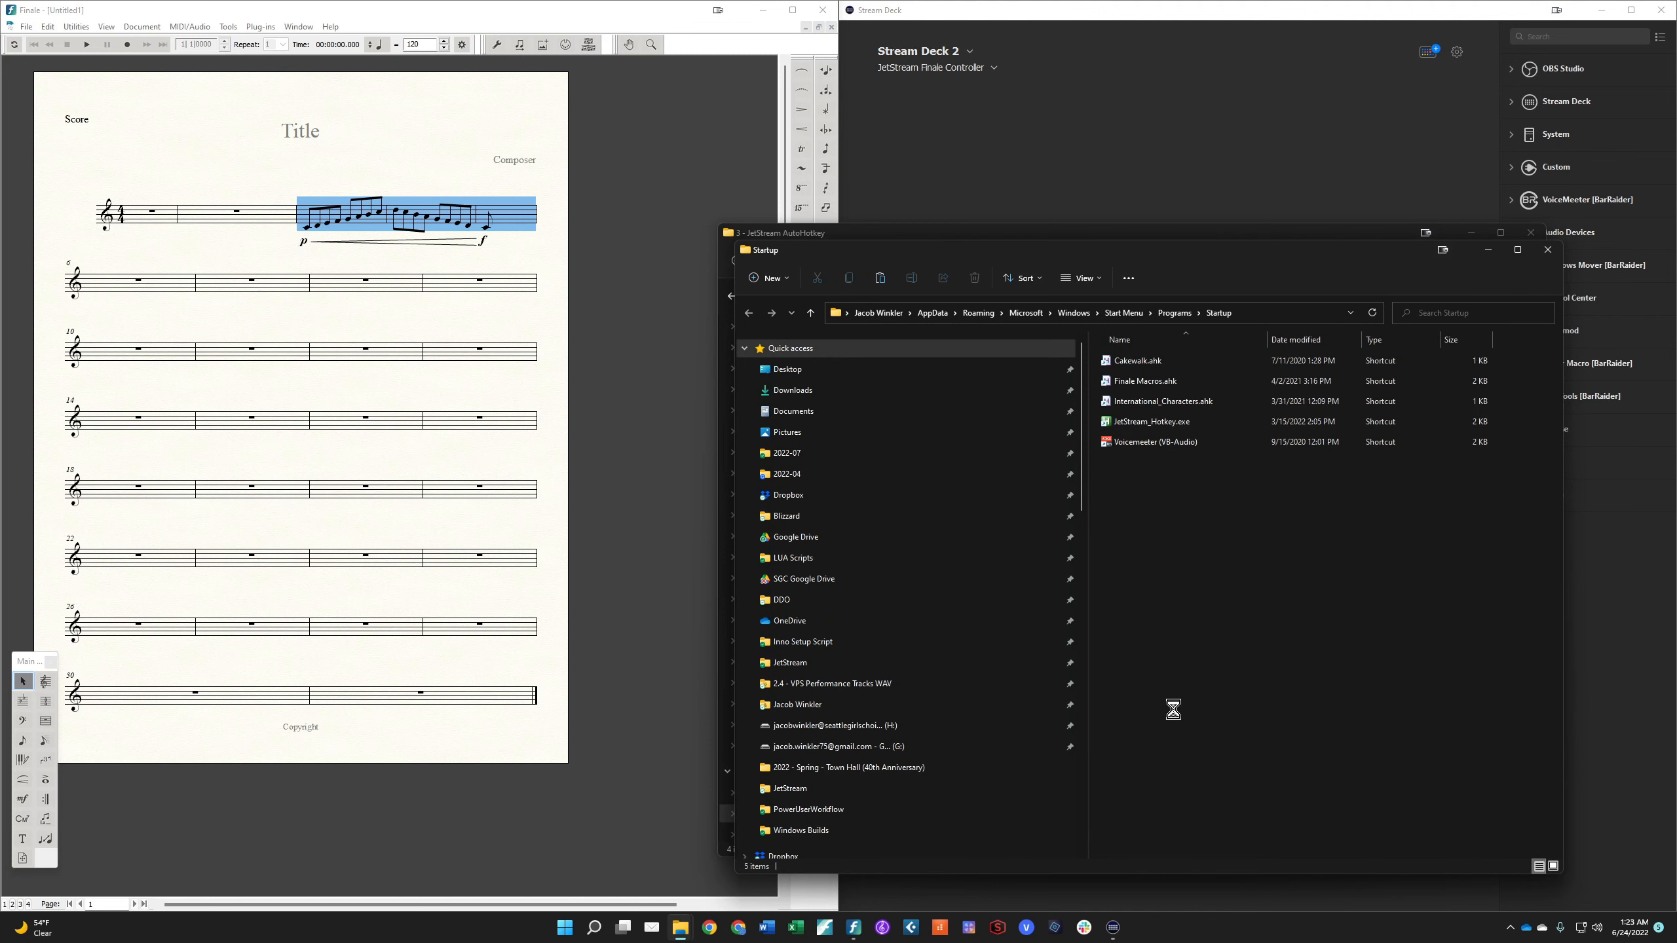
{"action": "key", "text": "ctrl+v"}
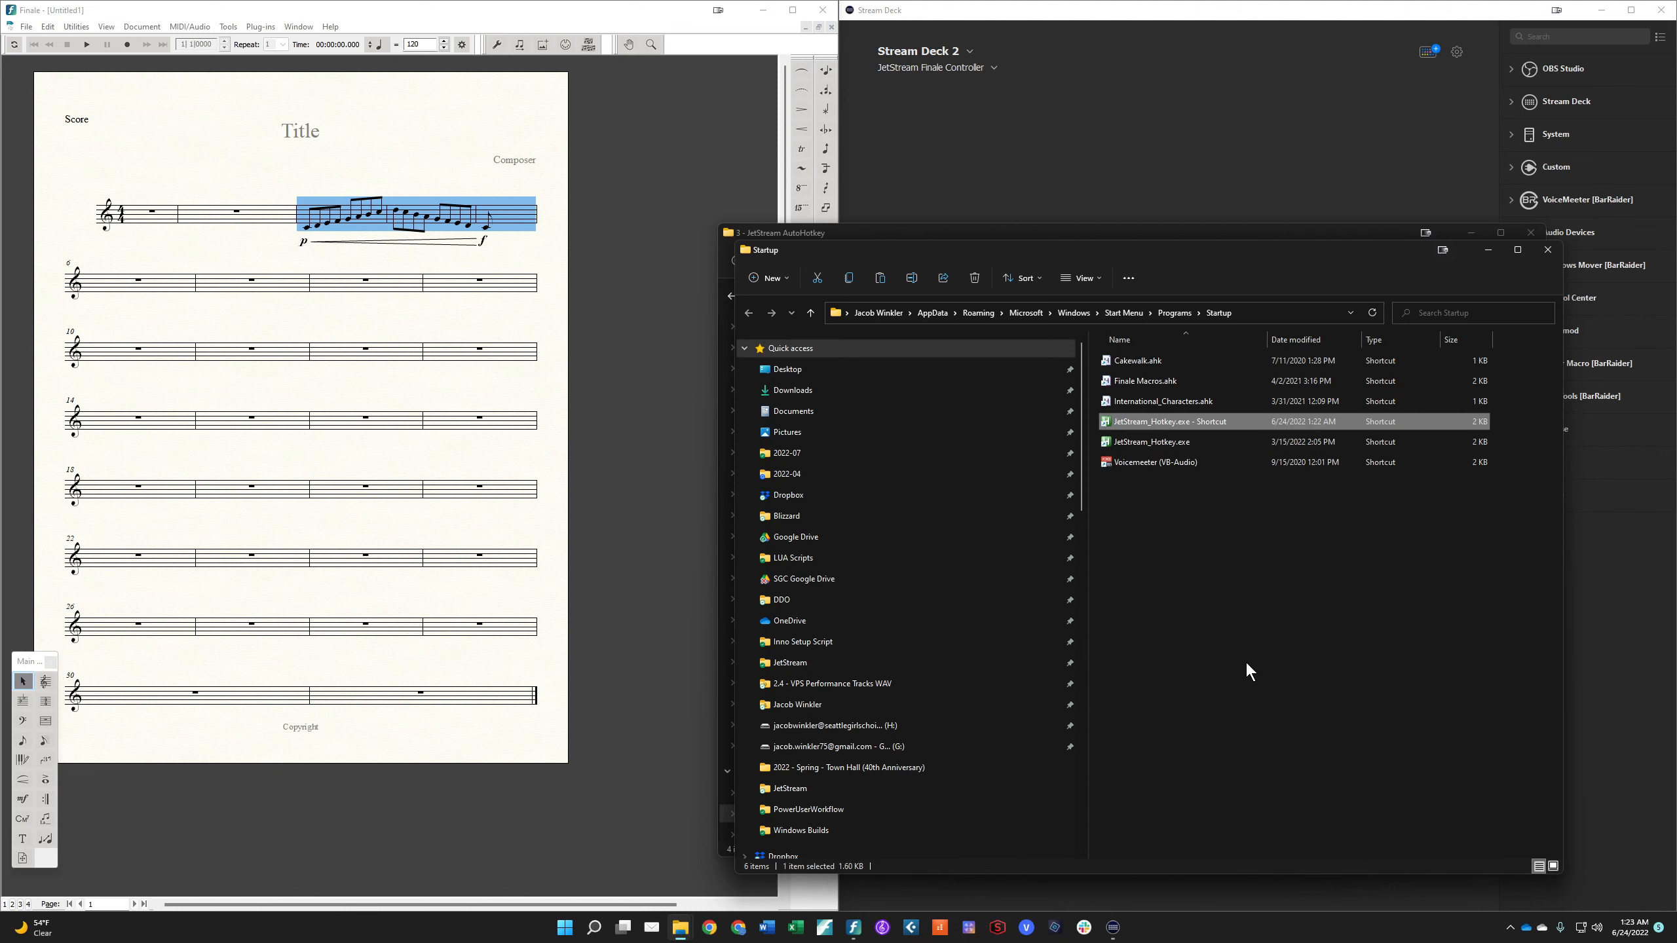
Dismiss the startup item notification and delete the older JetStream_Hotkey.exe shortcut dated 3/15/2022 from the Startup folder.
{"action": "left_click", "coordinate": [1208, 441]}
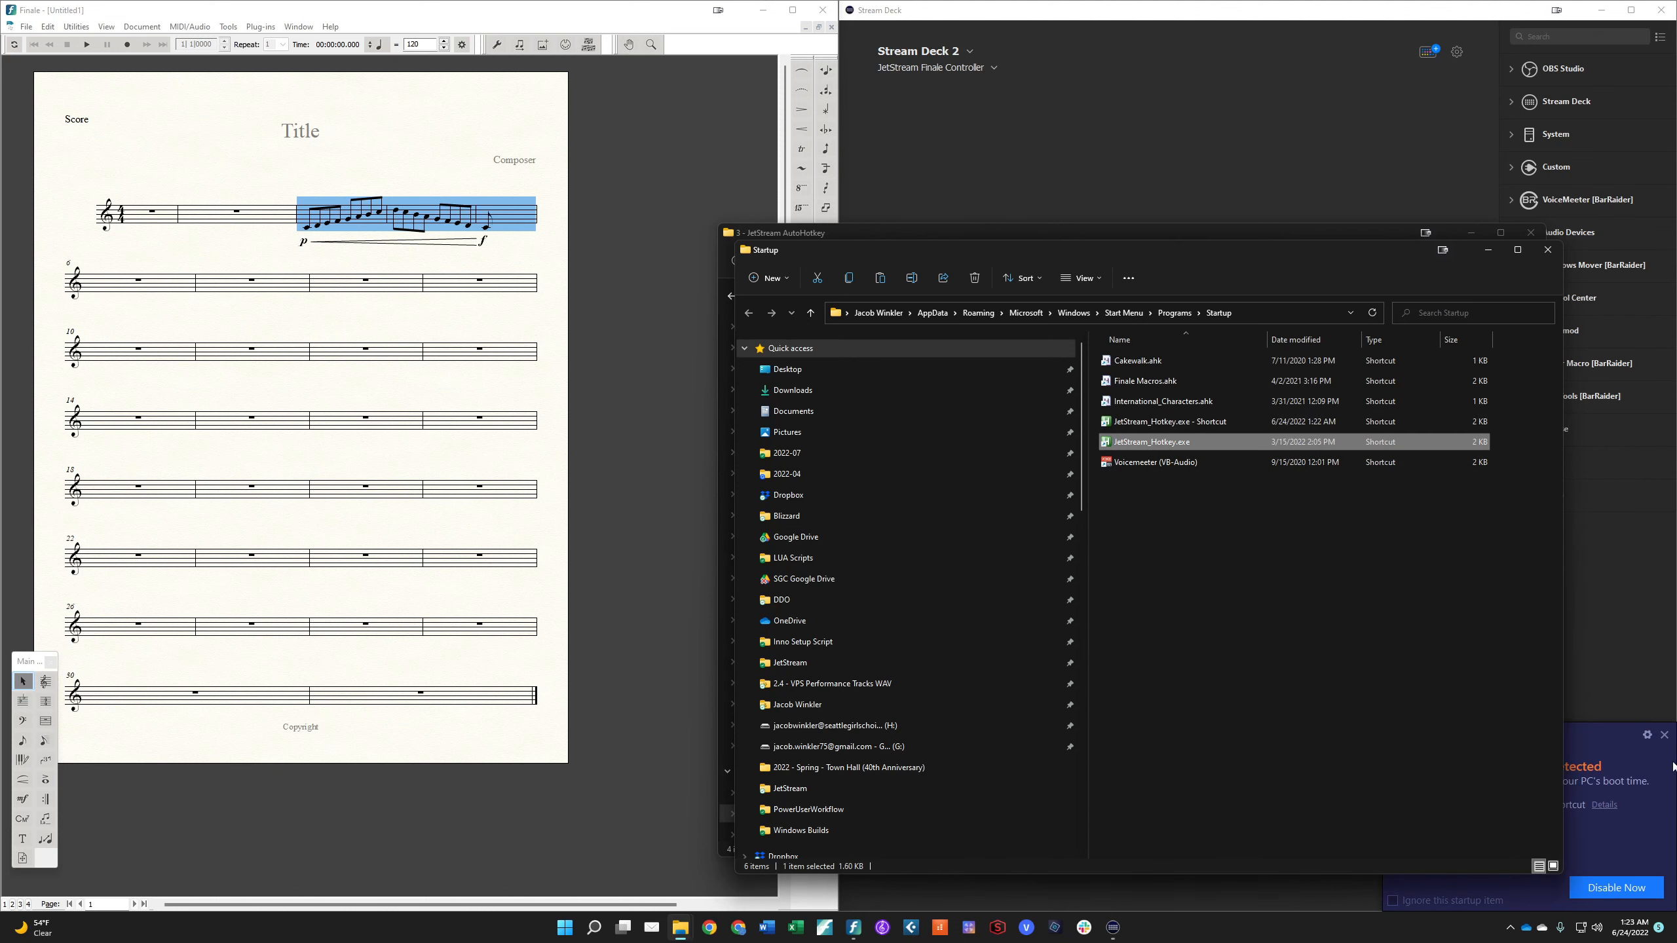
{"action": "left_click", "coordinate": [1663, 736]}
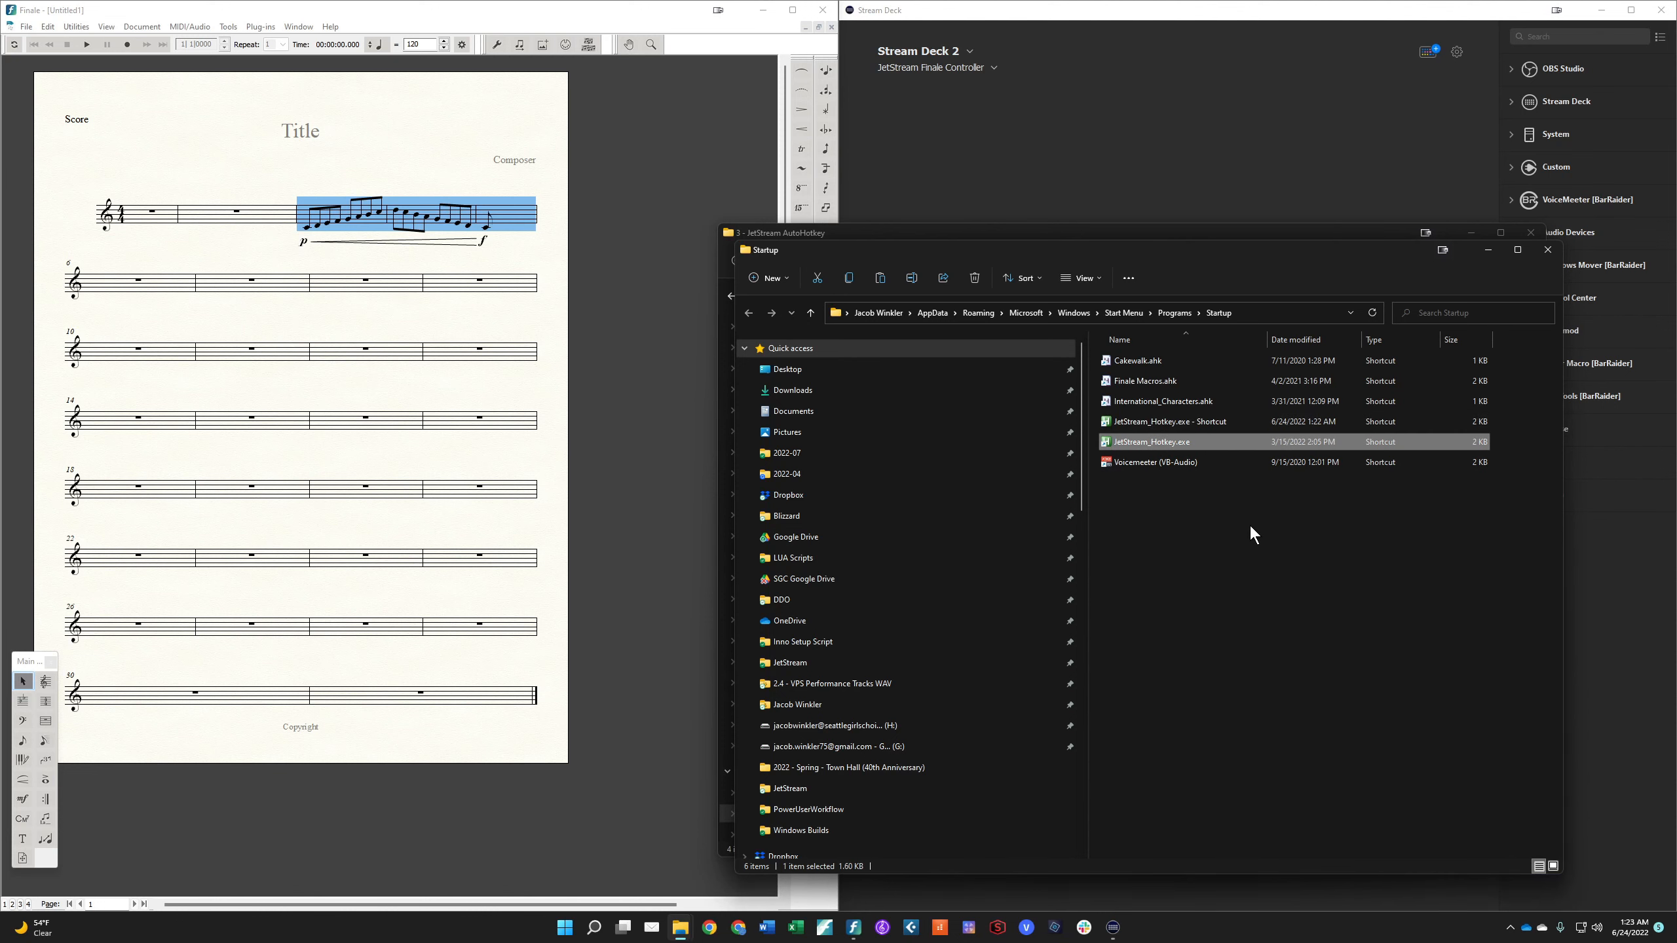
{"action": "key", "text": "Delete"}
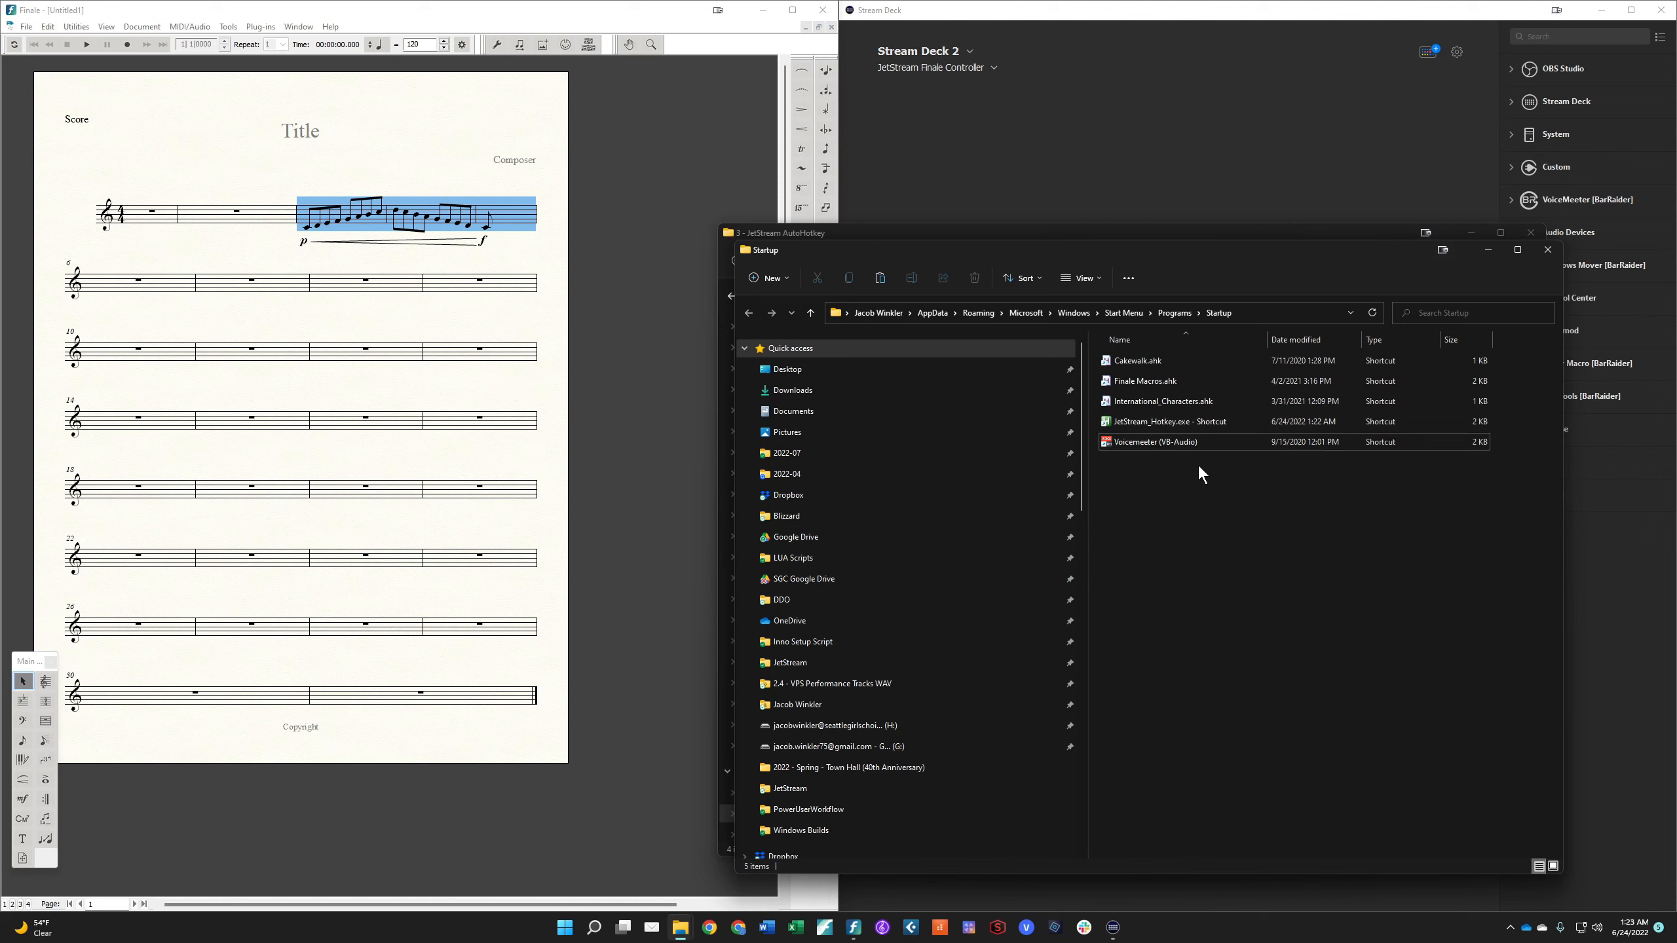
Check the hidden system tray icons for JetStream_Hotkey.exe and switch back to Finale.
{"action": "left_click", "coordinate": [1174, 422]}
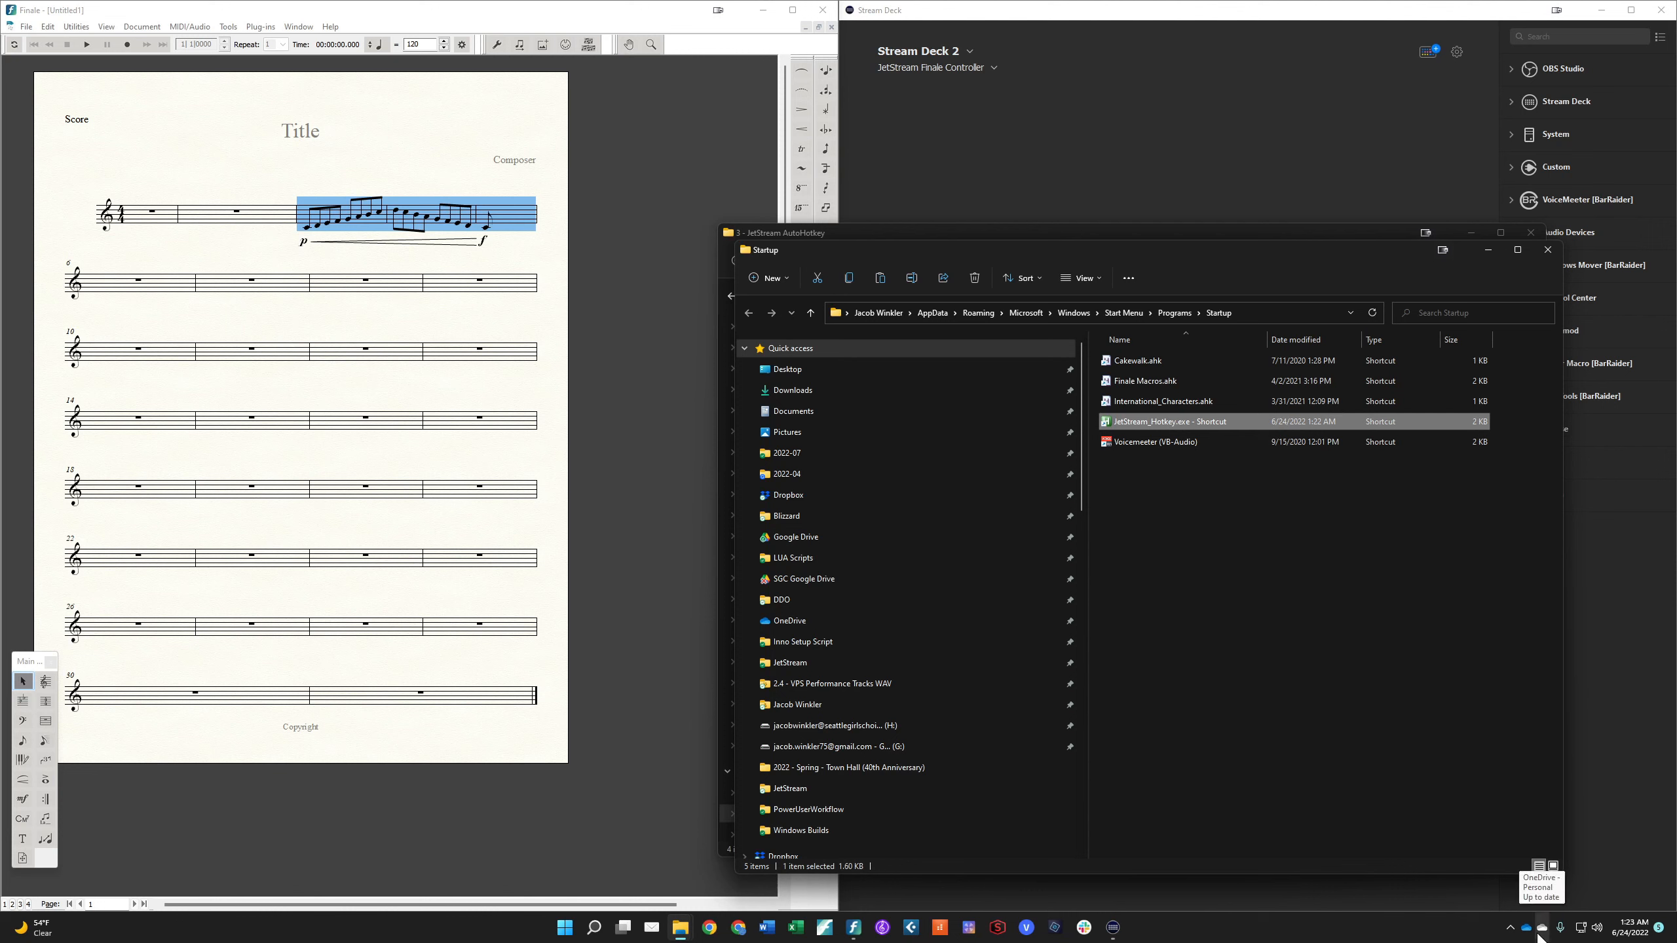
{"action": "left_click", "coordinate": [1510, 928]}
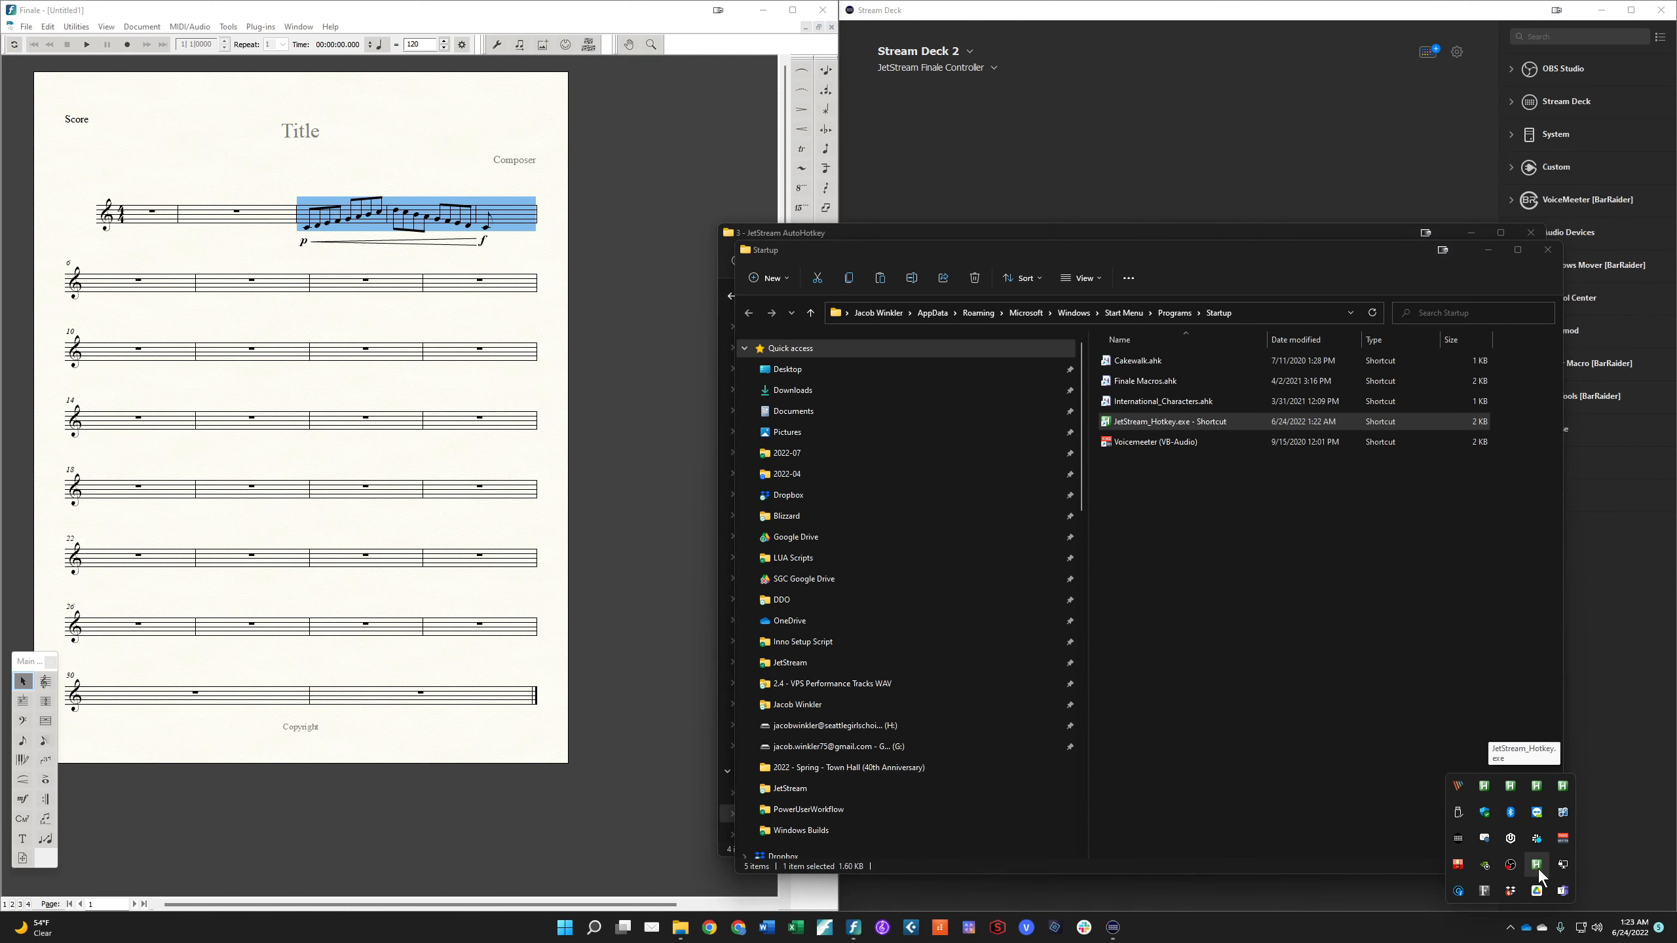
{"action": "left_click", "coordinate": [653, 527]}
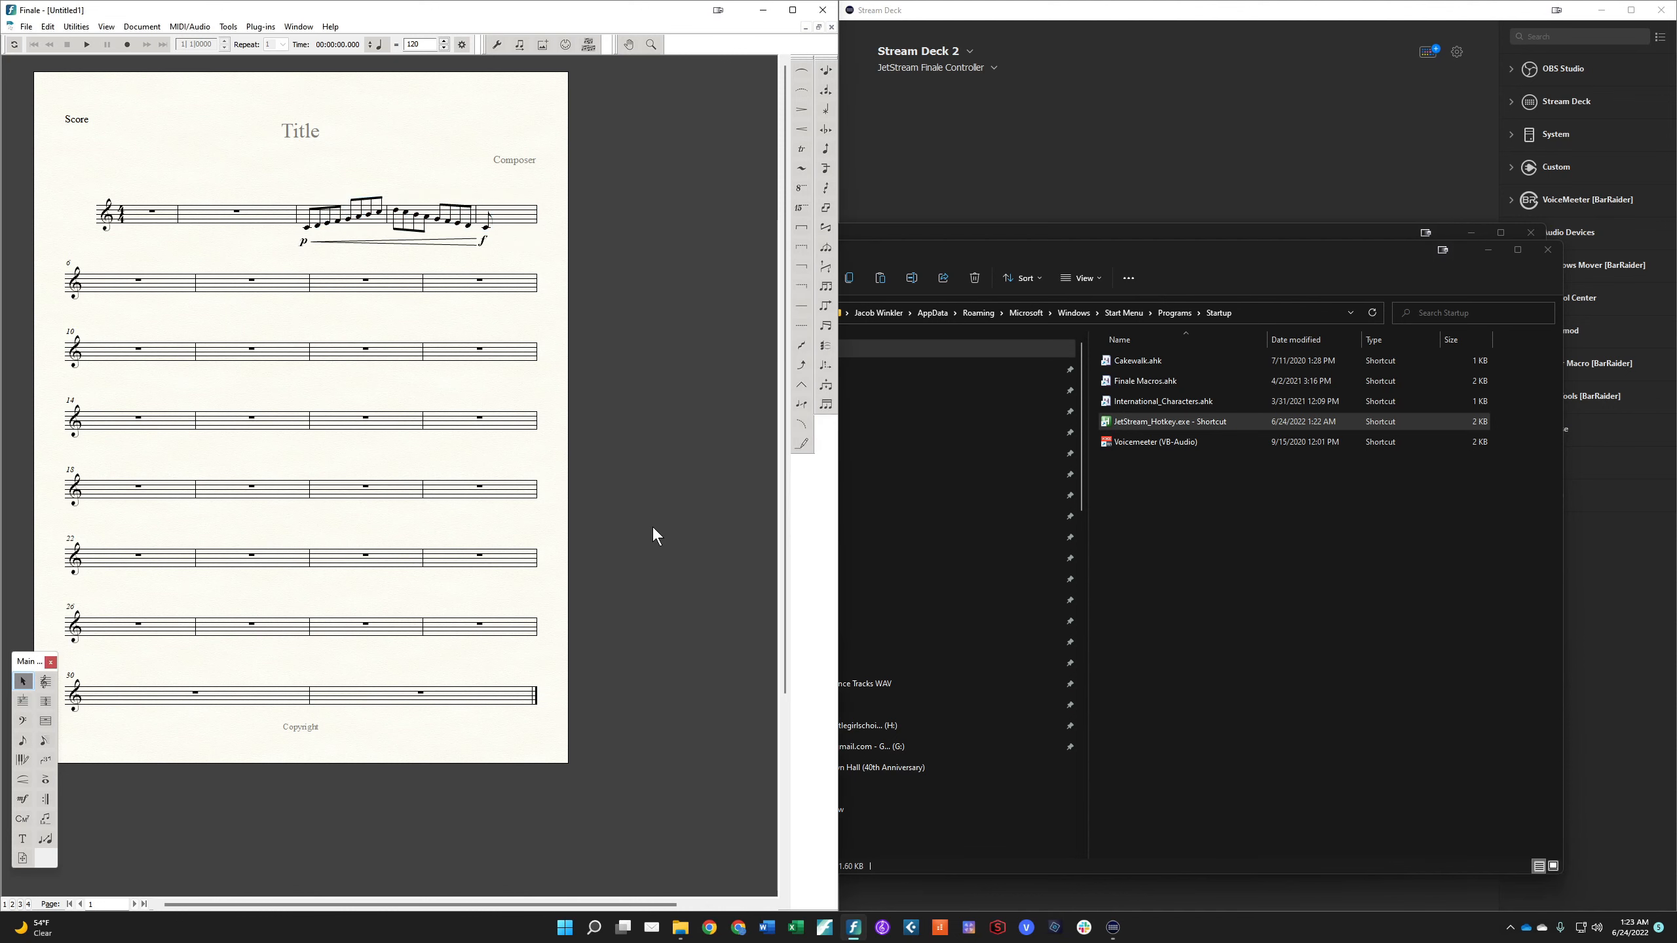
Select measures 3–5 and open the JetStream Finale Controller plug-in's code prompt, closing it without entering a code.
{"action": "key", "text": "ctrl+equal"}
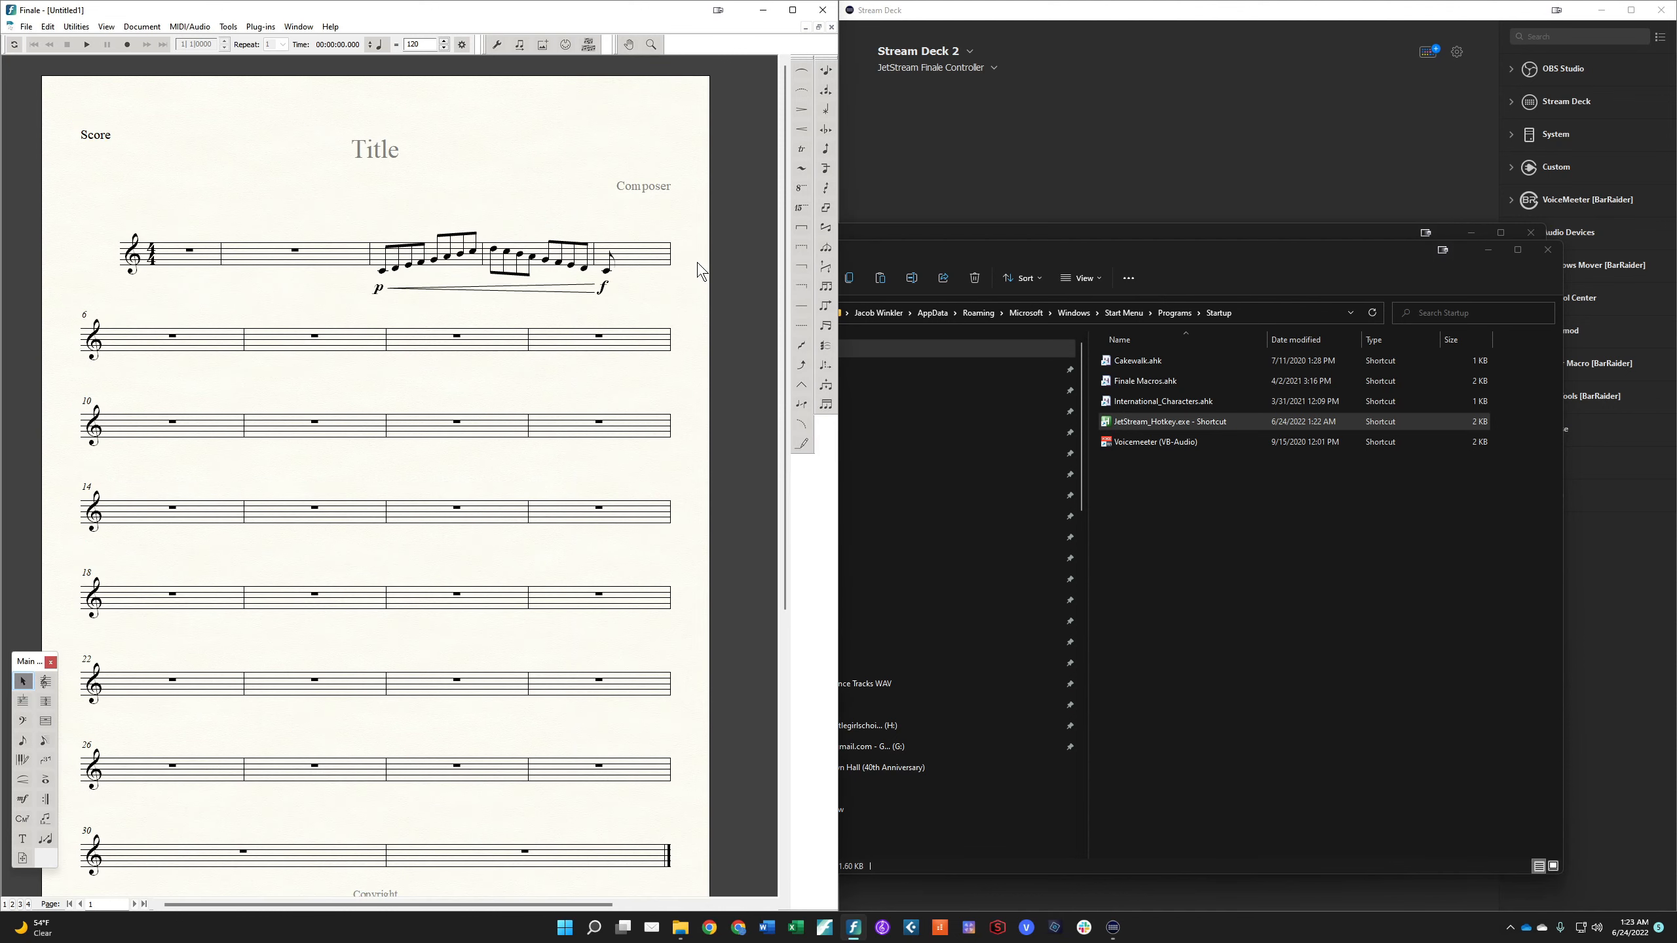
{"action": "left_click", "coordinate": [429, 256]}
{"action": "left_click", "coordinate": [662, 263], "text": "shift"}
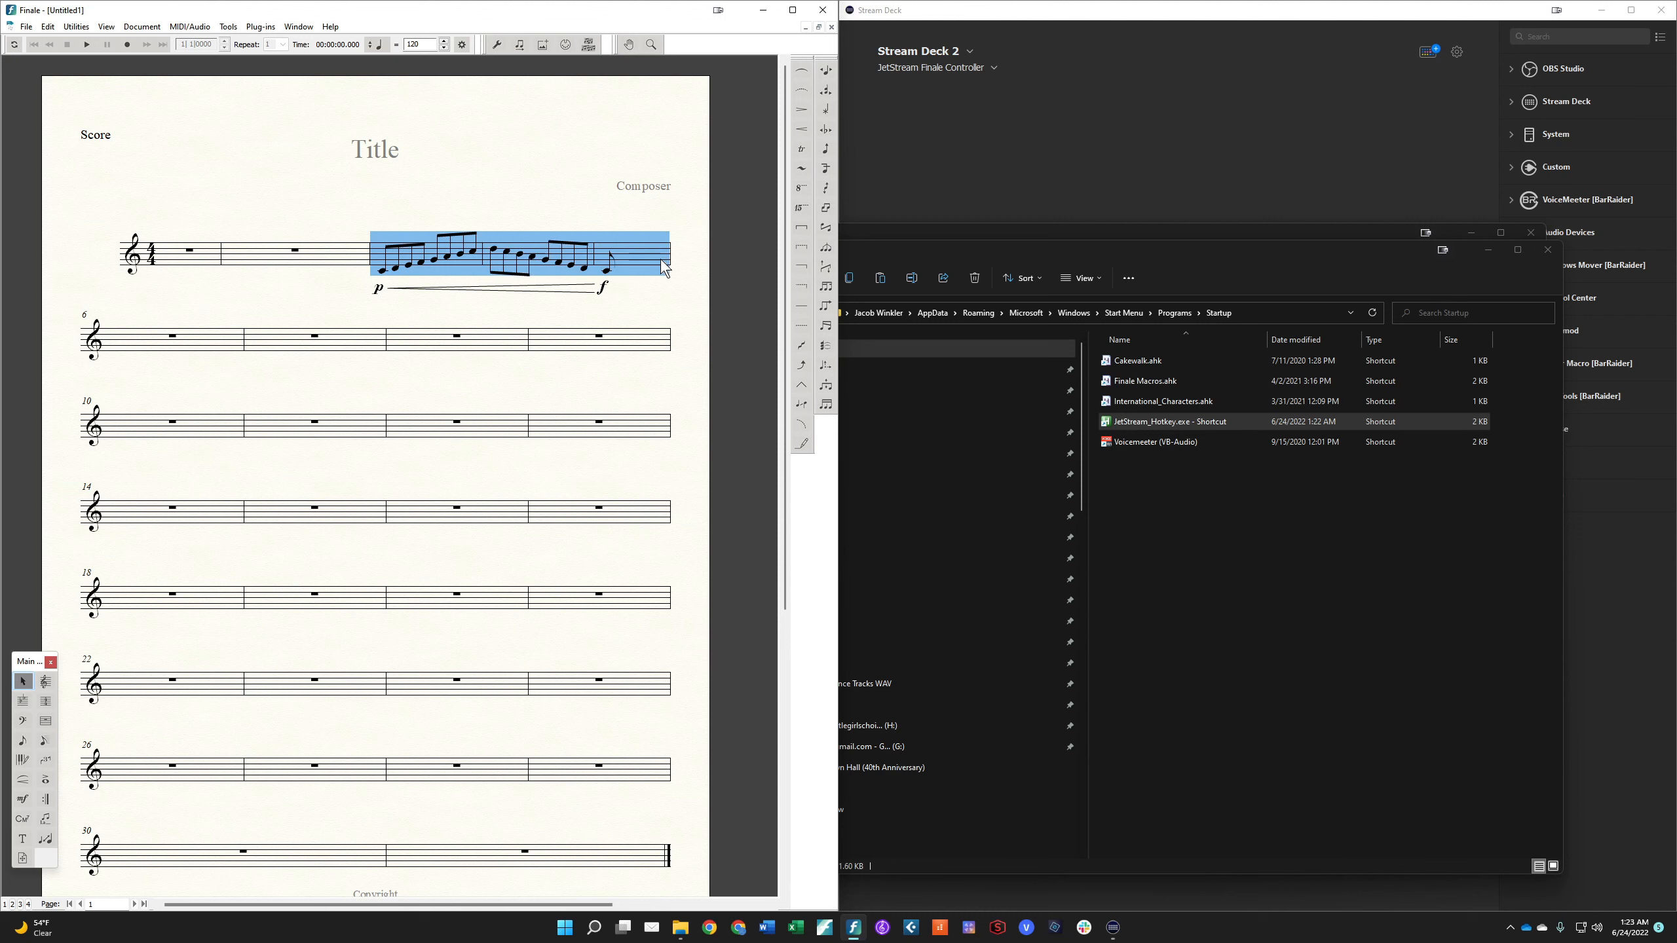
{"action": "left_click", "coordinate": [261, 26]}
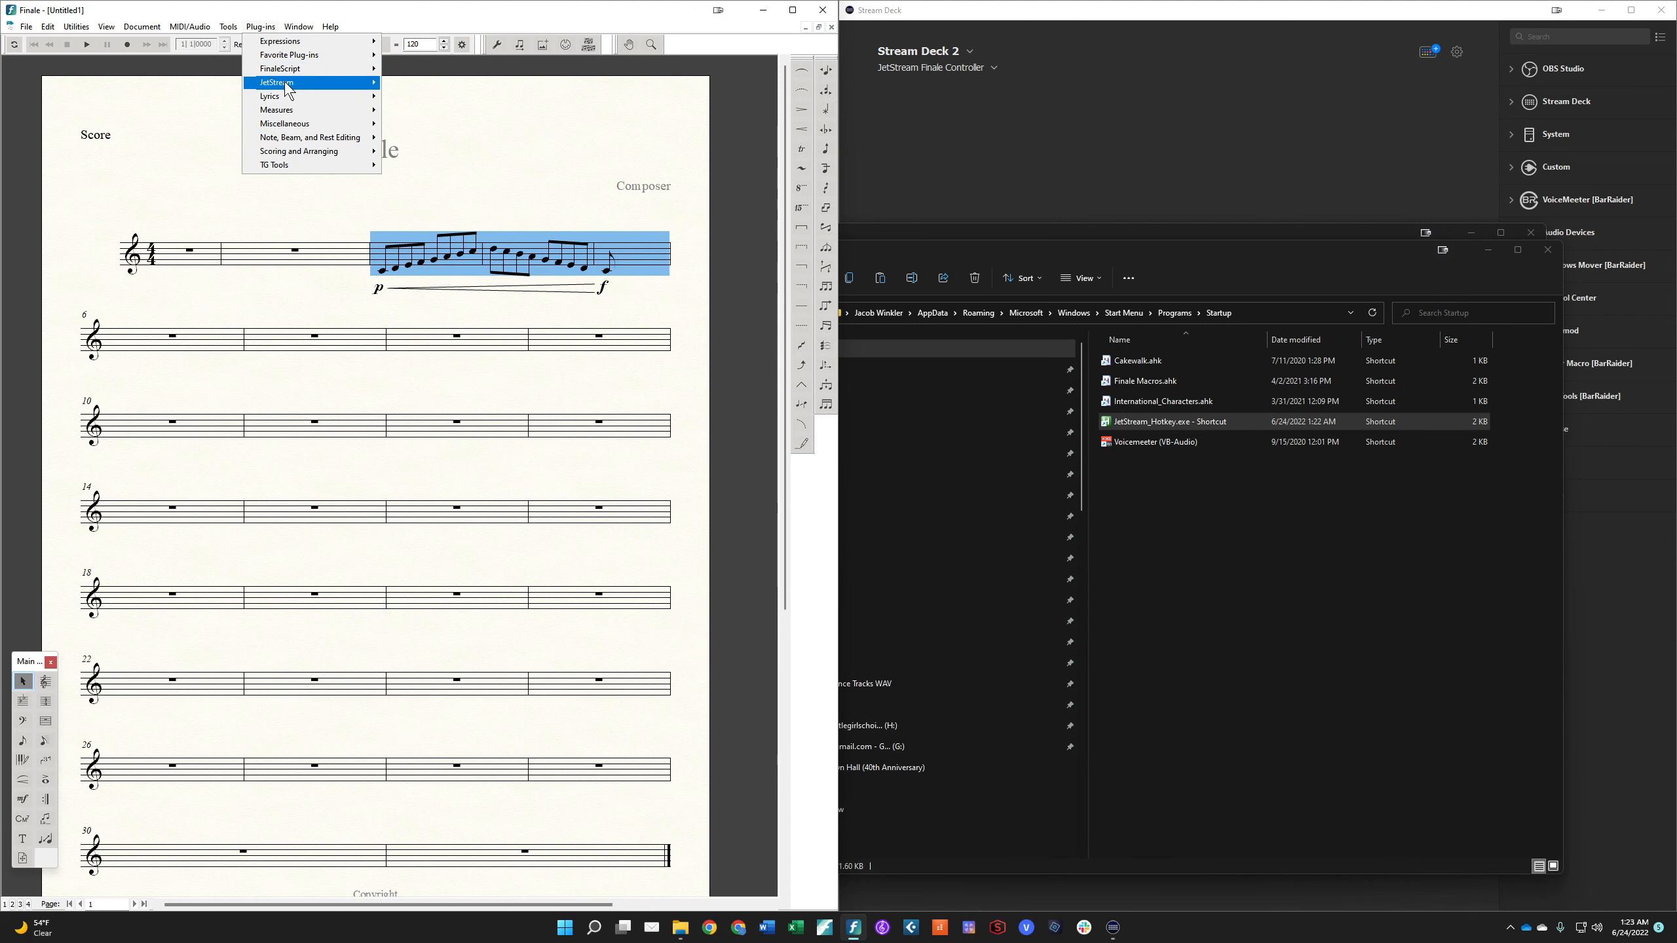
{"action": "mouse_move", "coordinate": [311, 82]}
{"action": "left_click", "coordinate": [546, 141]}
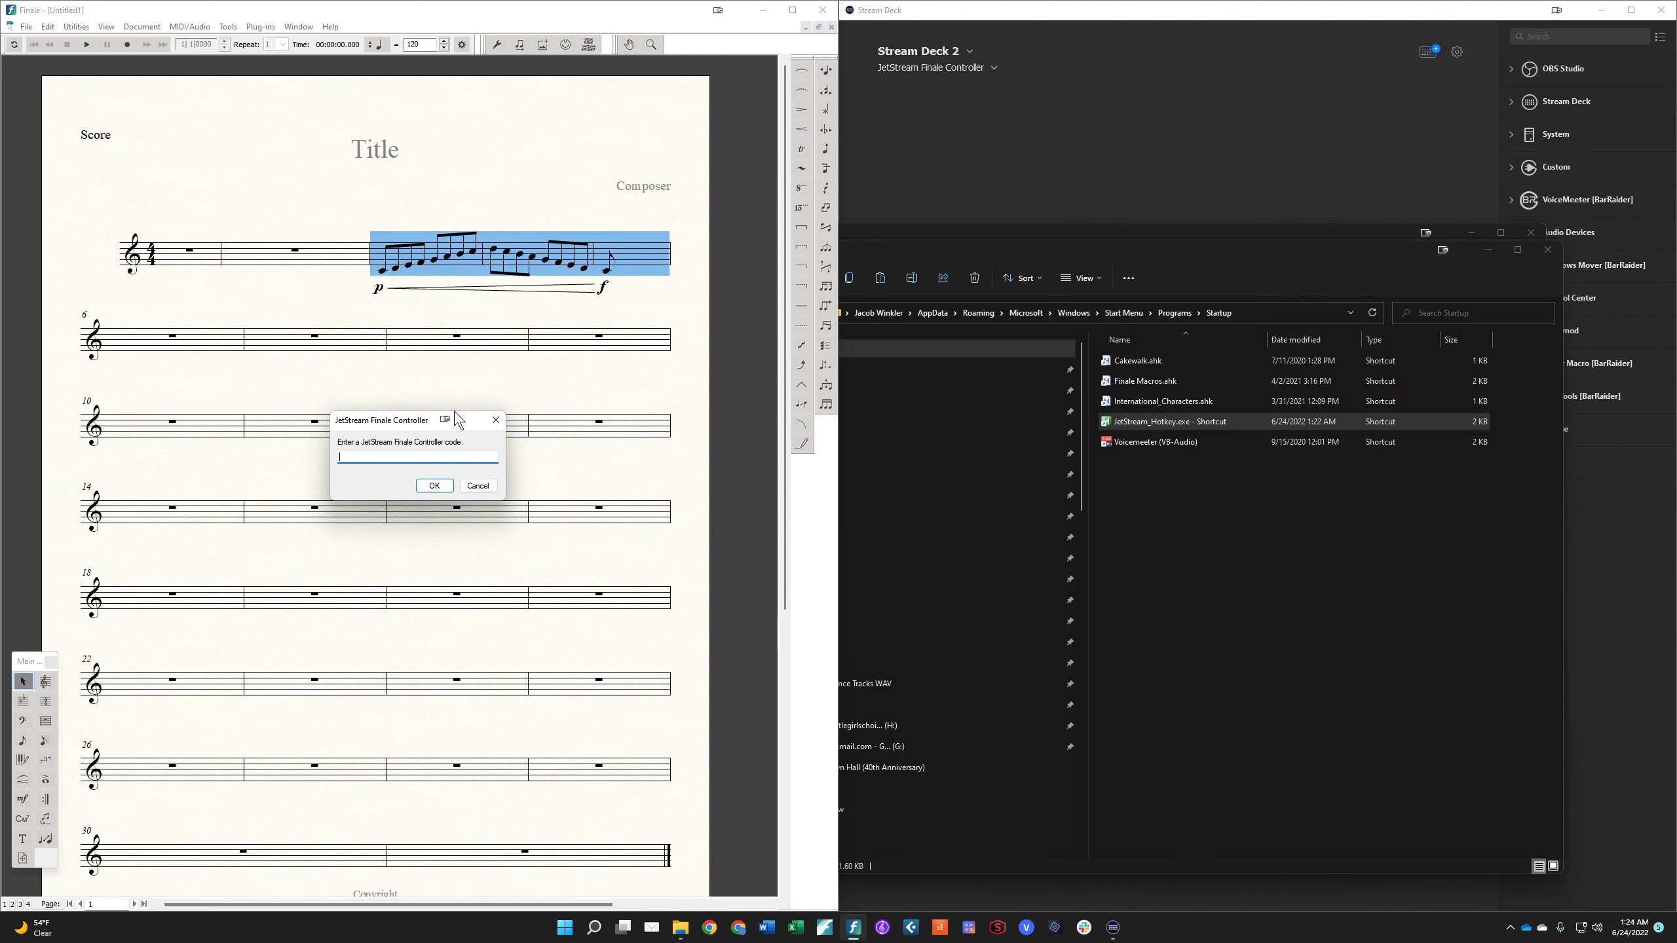
{"action": "left_click", "coordinate": [478, 486]}
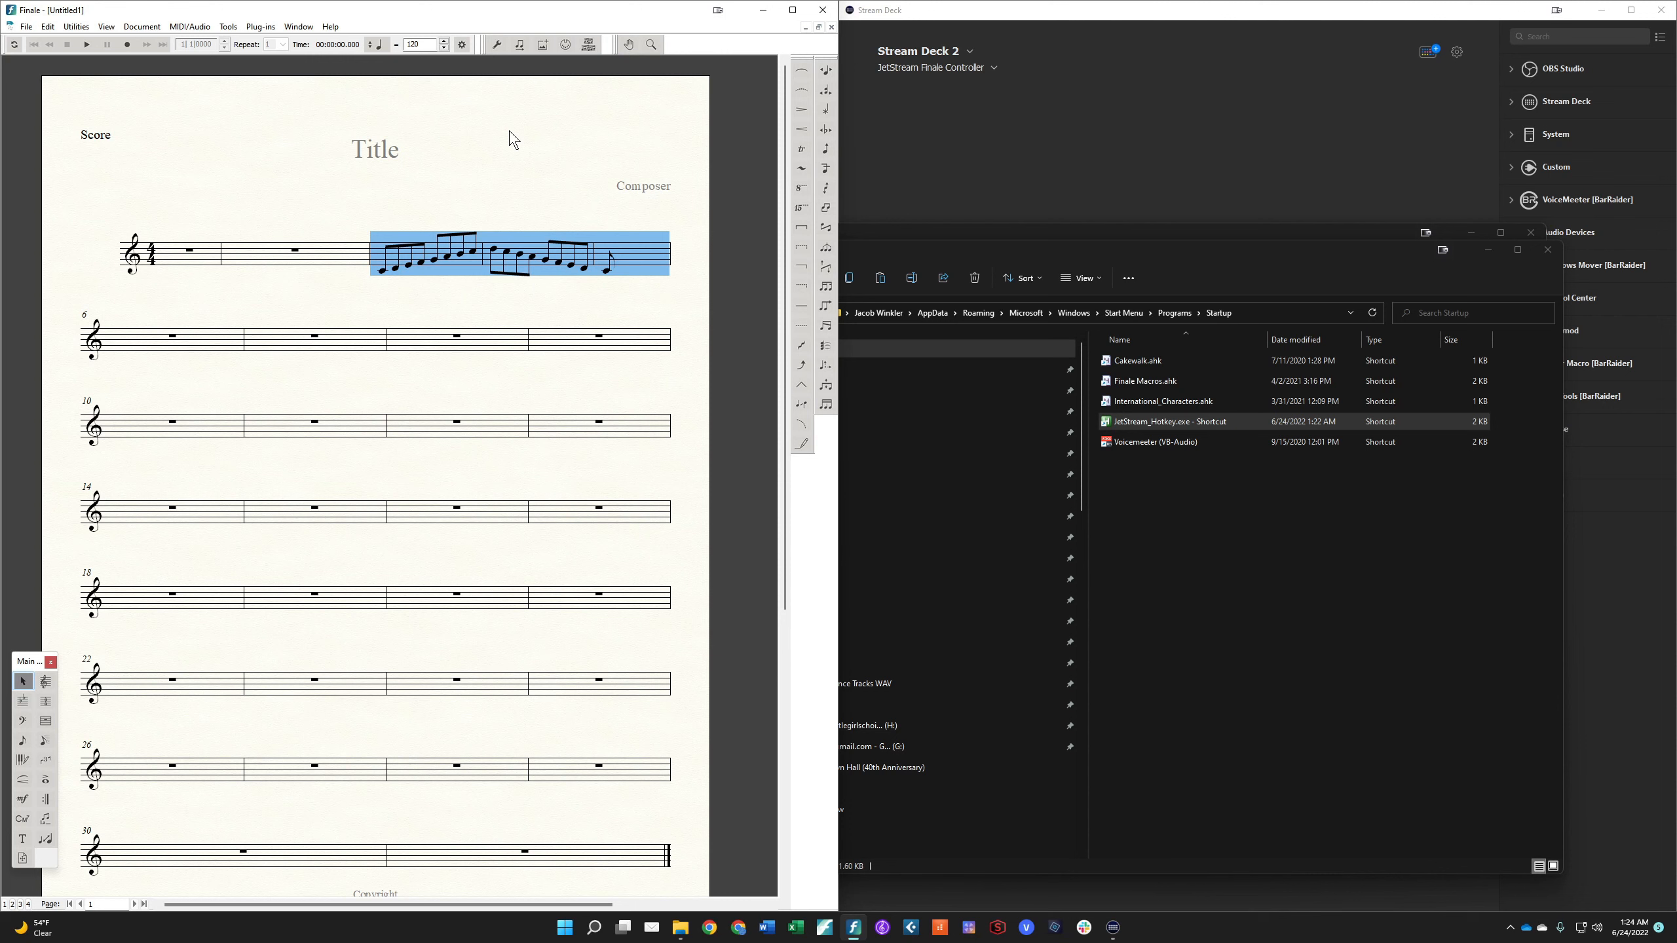
Use JetStream code entry to add p, a crescendo hairpin, f and accents to the notes in measures 3–5.
{"action": "key", "text": "ctrl+alt+j"}
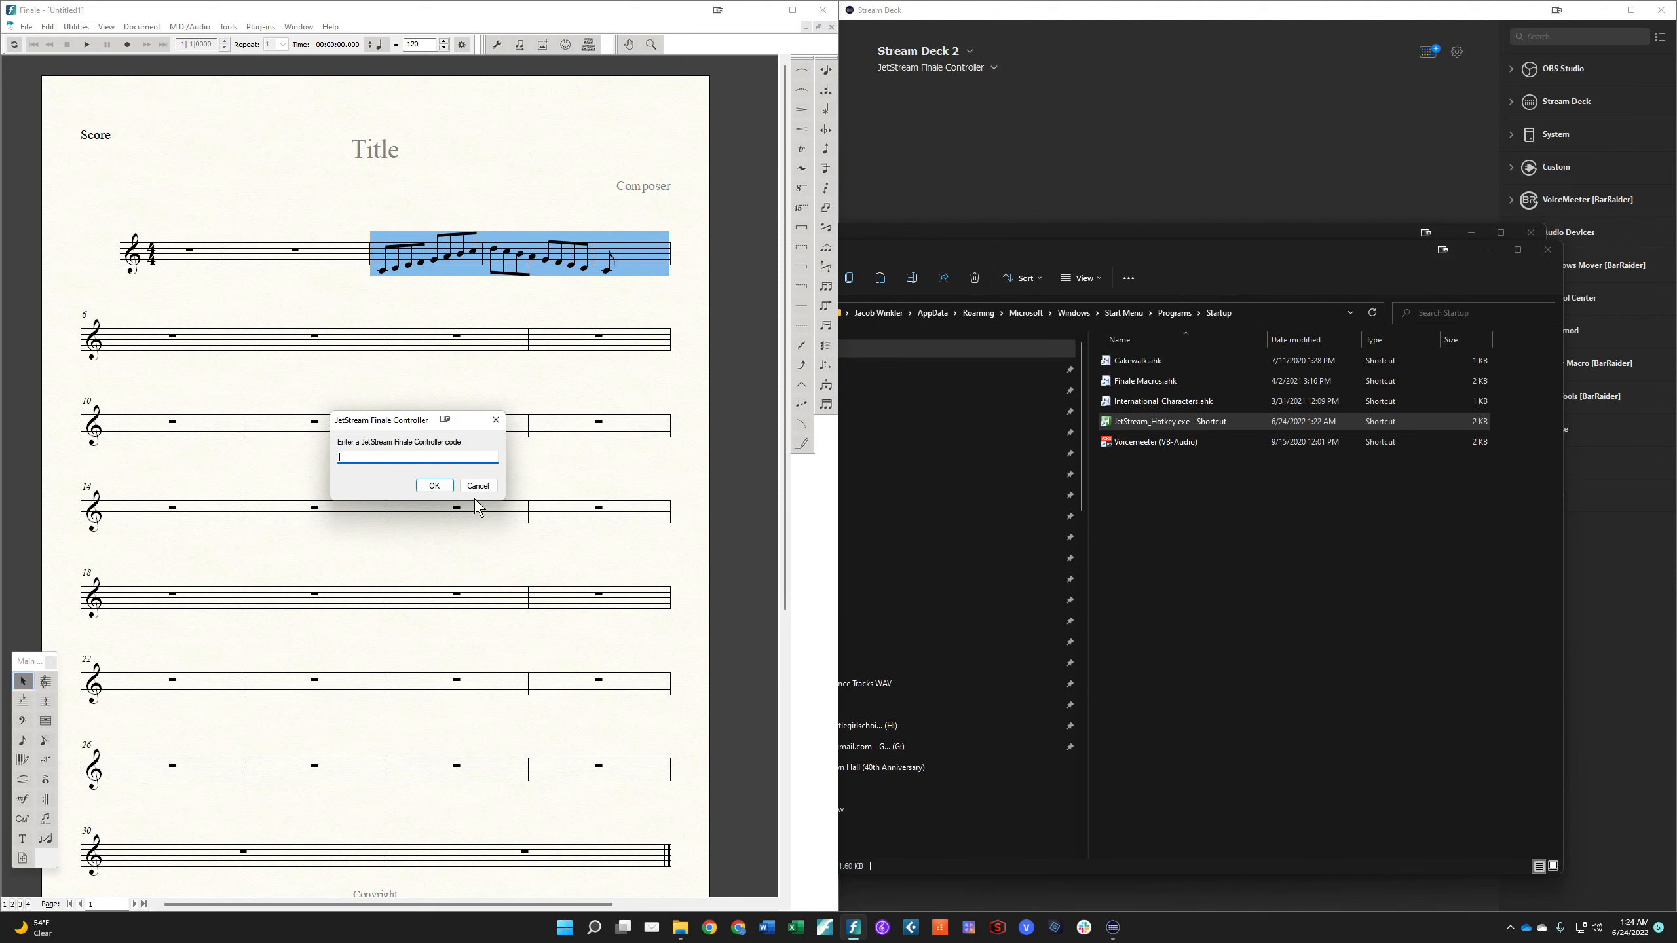
{"action": "type", "text": "p"}
{"action": "key", "text": "Return"}
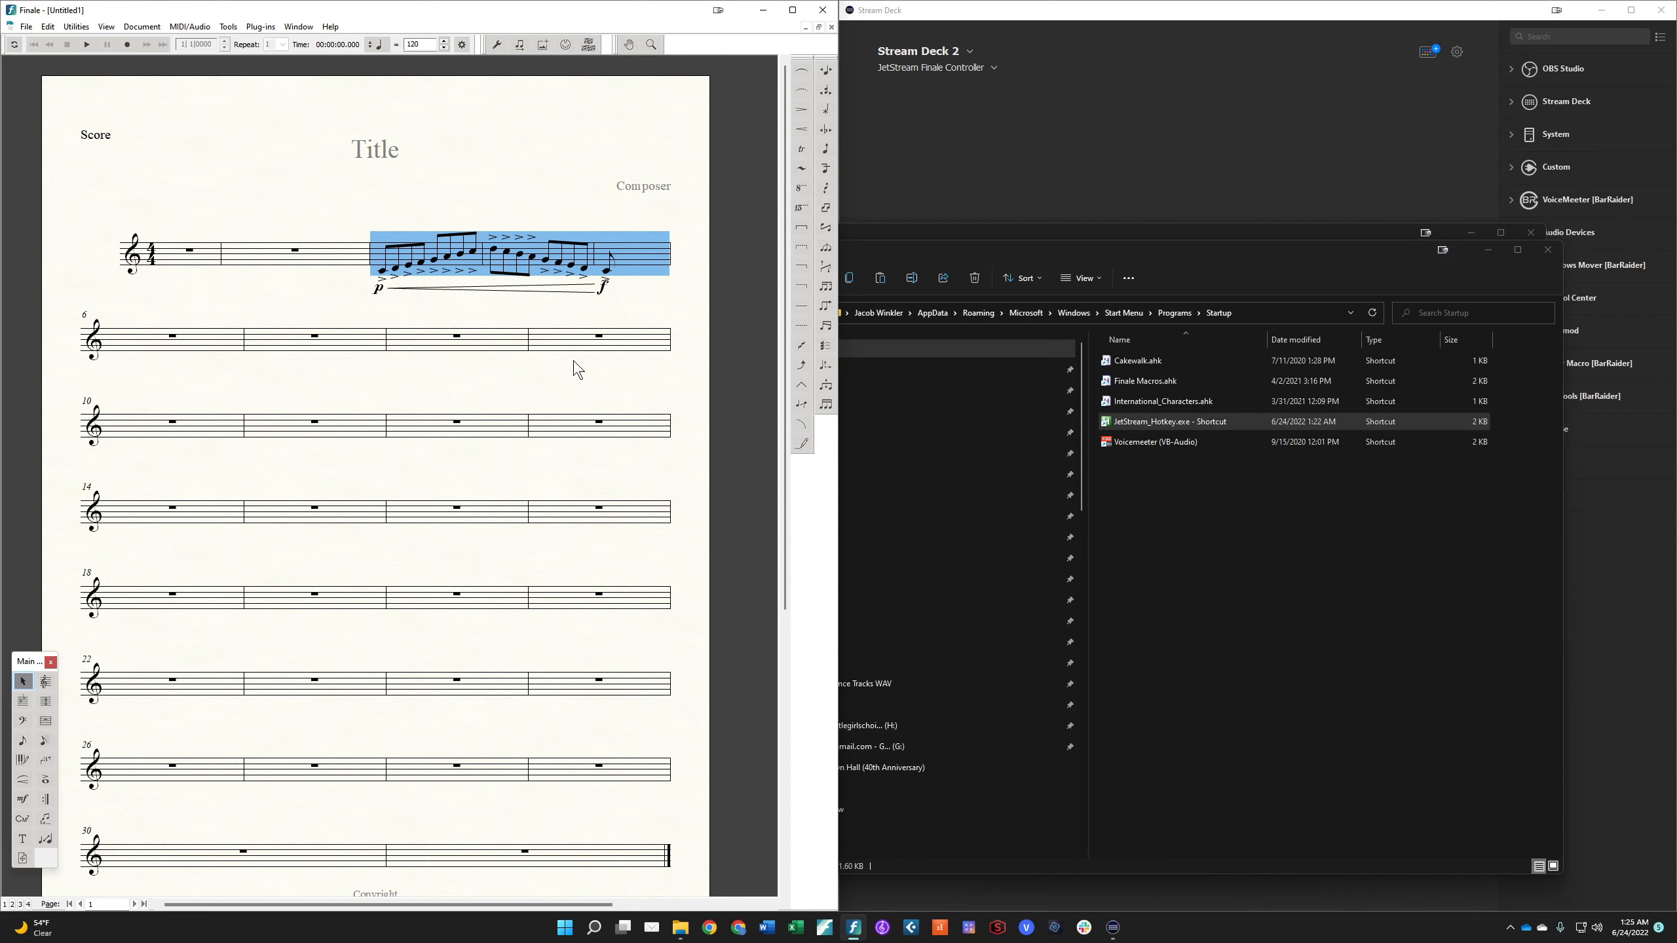
Run the JetStream code dyy on measures 3–5 to adjust the position of the dynamics below the staff.
{"action": "key", "text": "ctrl+shift+j"}
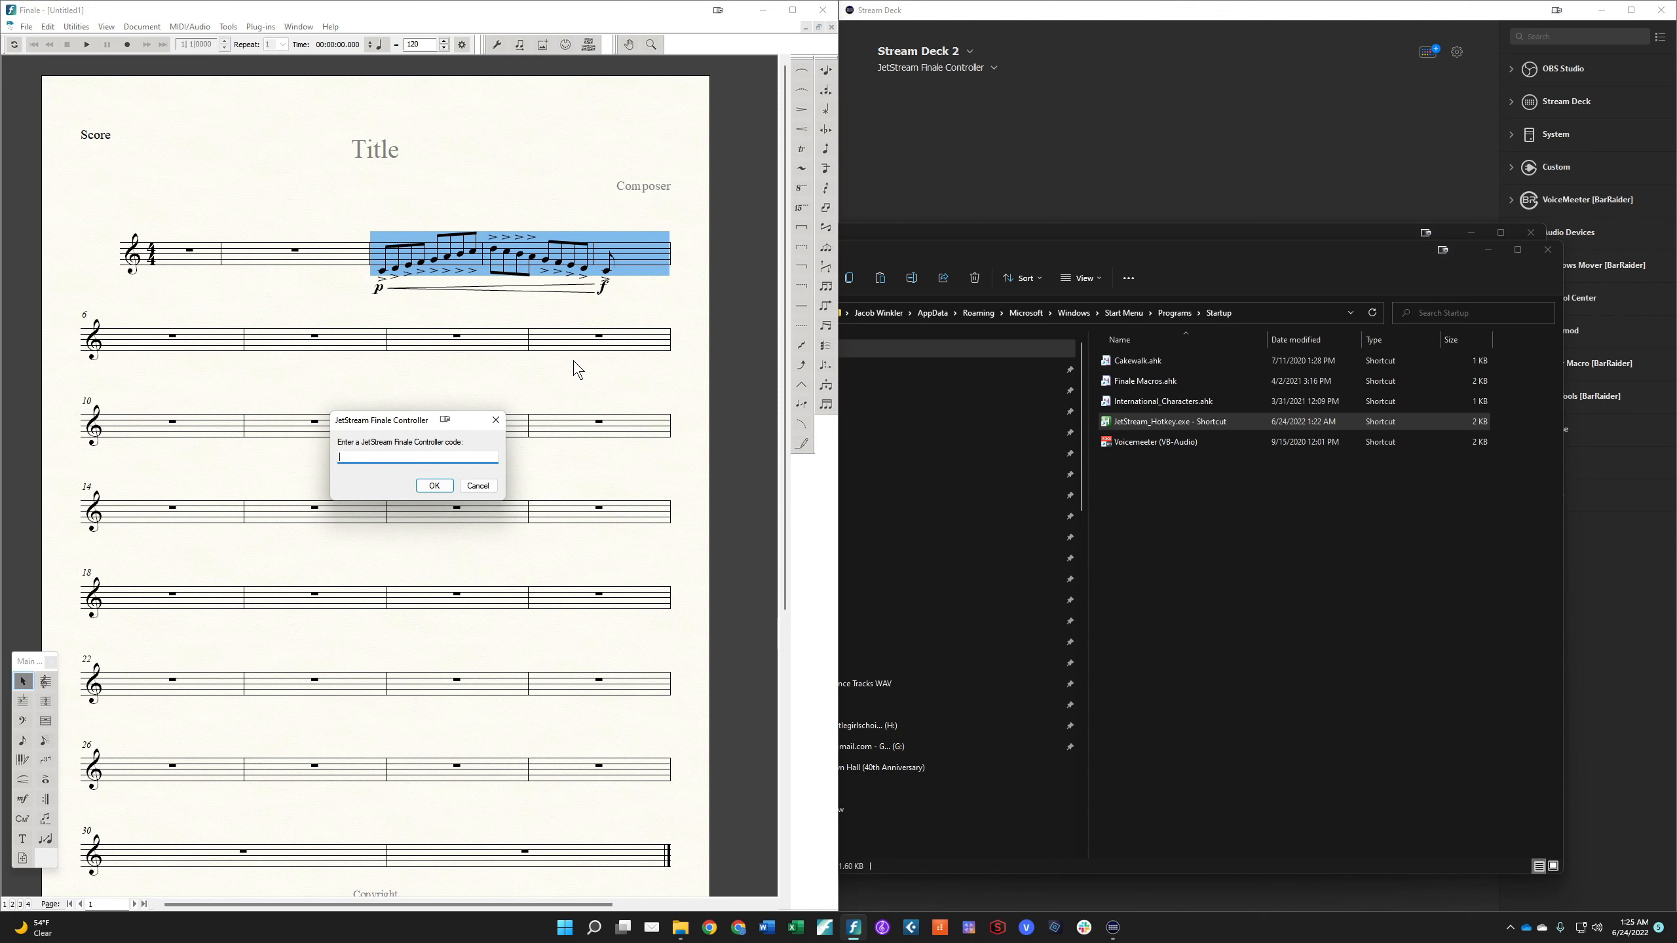
{"action": "type", "text": "dyy"}
{"action": "key", "text": "Return"}
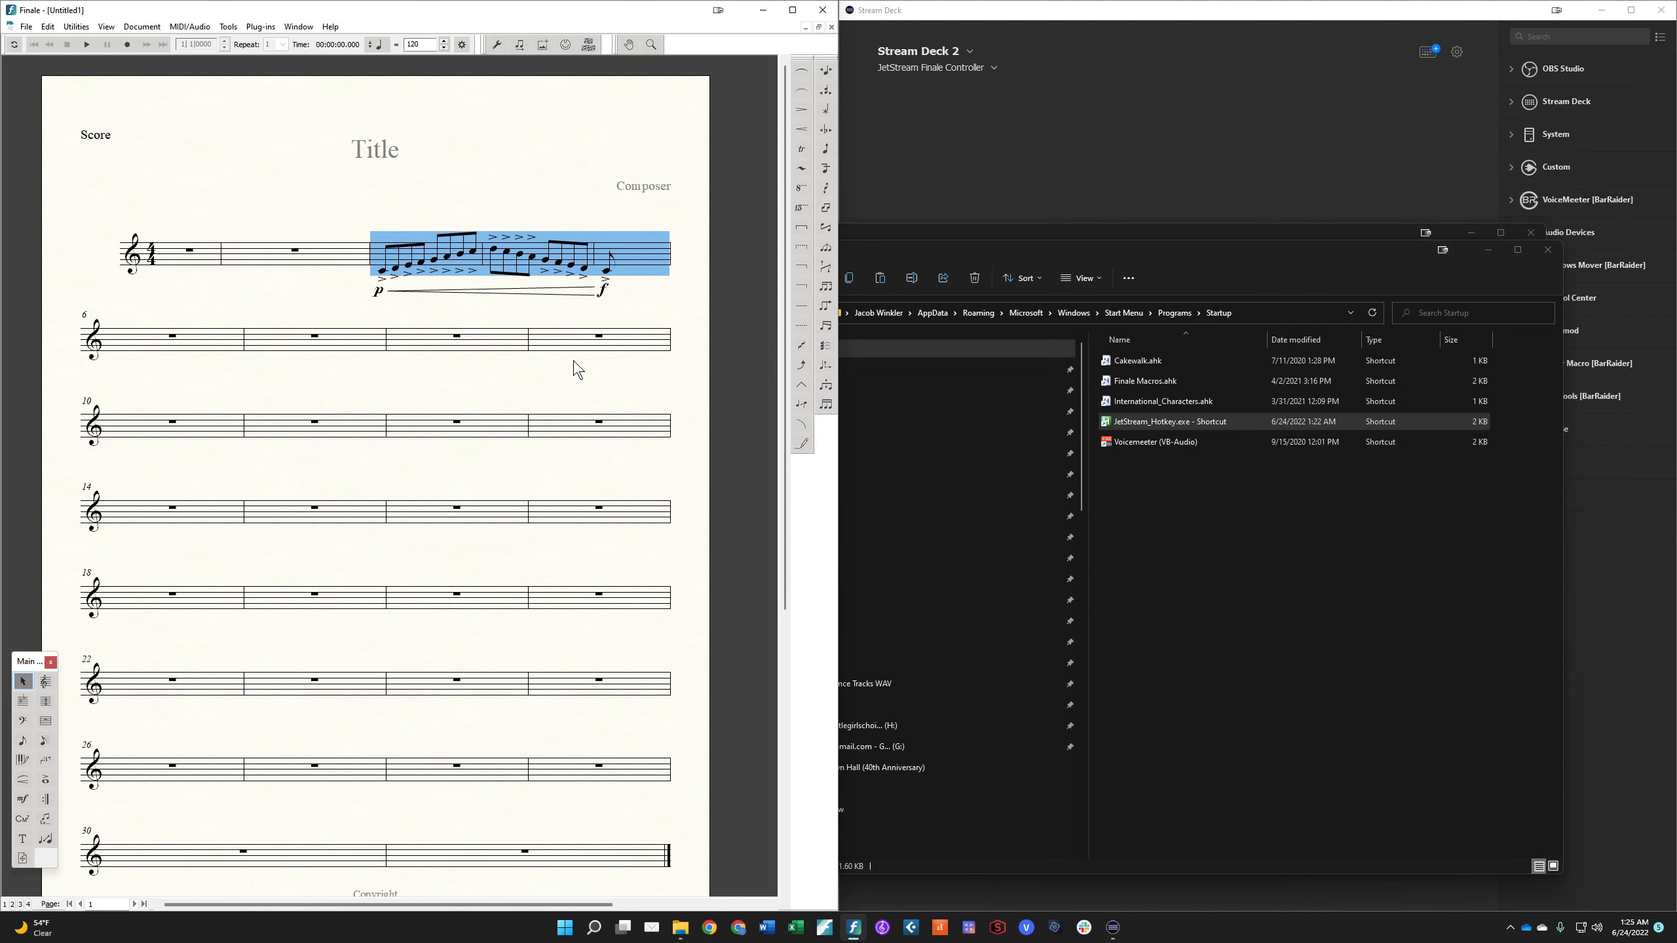